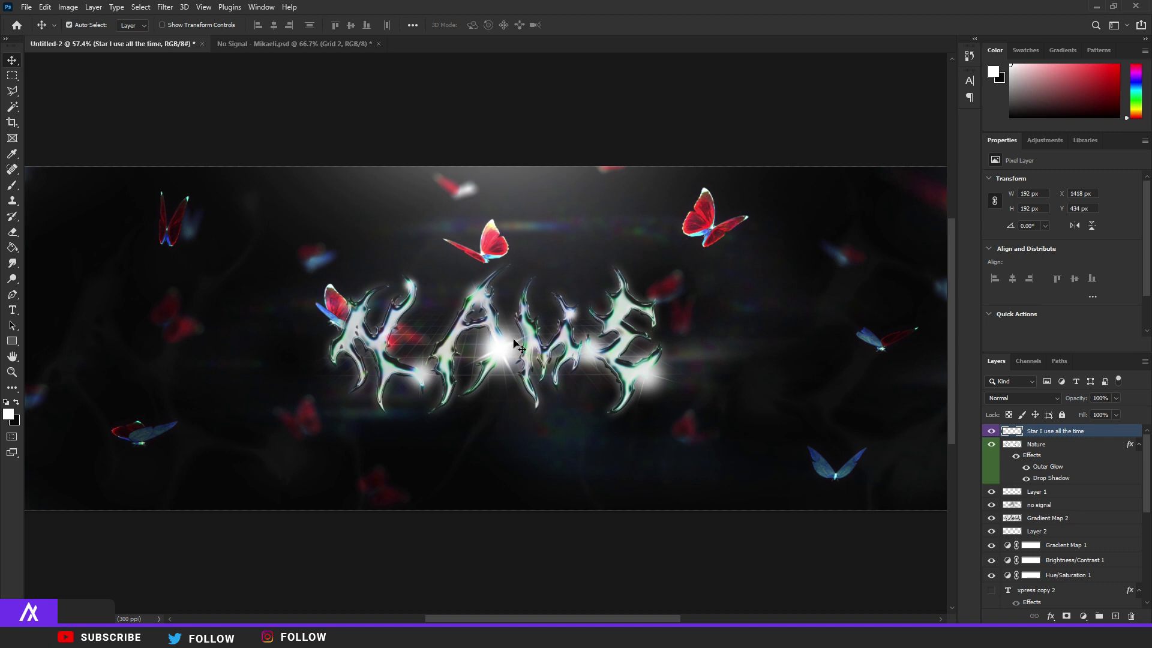
- Examine the finished banner's chrome NAME lettering, butterflies and star flares up close and as a whole
{"action": "scroll", "coordinate": [510, 348], "scroll_direction": "down", "scroll_amount": 2}
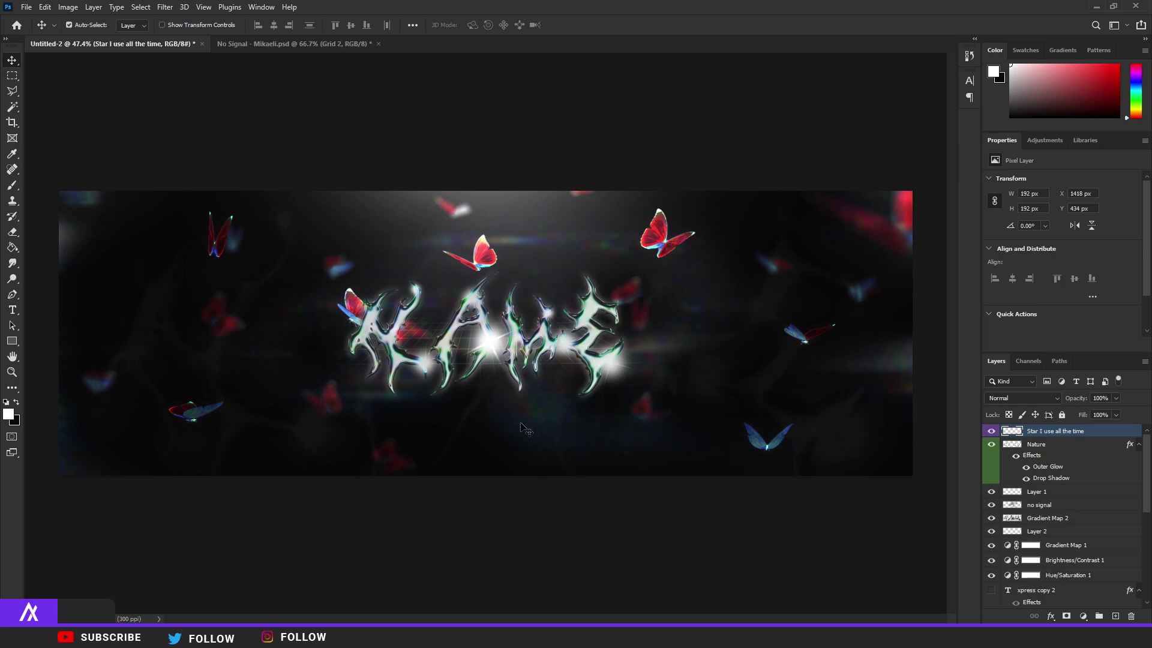
{"action": "scroll", "coordinate": [521, 427], "scroll_direction": "up", "scroll_amount": 6}
{"action": "scroll", "coordinate": [480, 408], "scroll_direction": "down", "scroll_amount": 4}
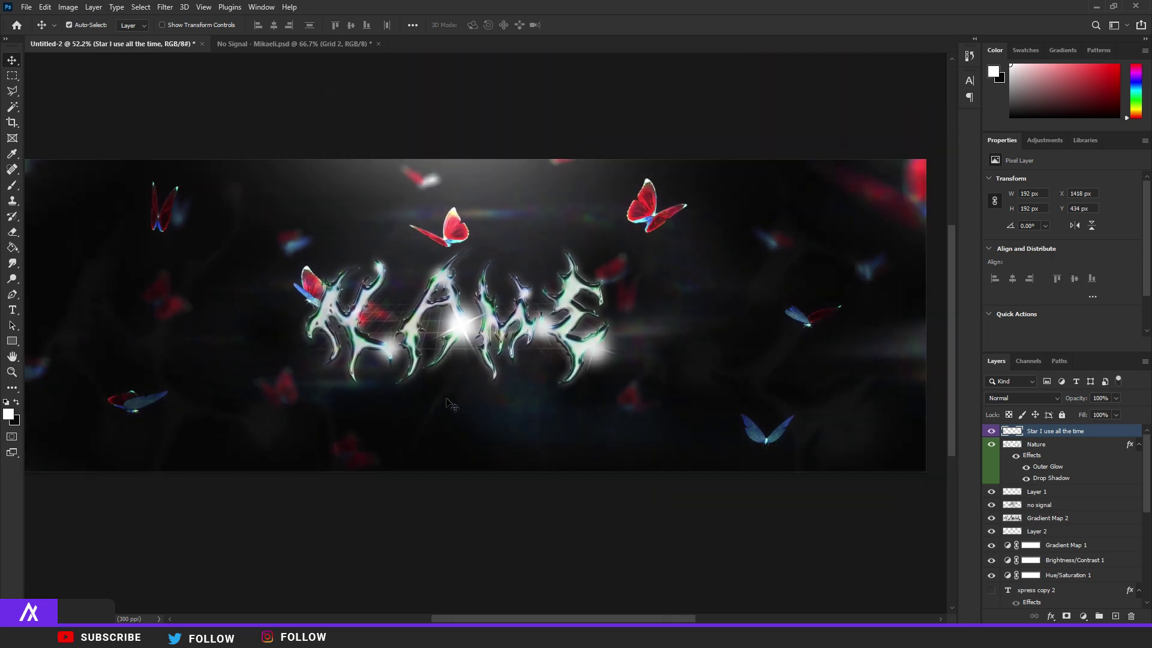
{"action": "scroll", "coordinate": [630, 393], "scroll_direction": "down", "scroll_amount": 7}
{"action": "scroll", "coordinate": [408, 357], "scroll_direction": "up", "scroll_amount": 6}
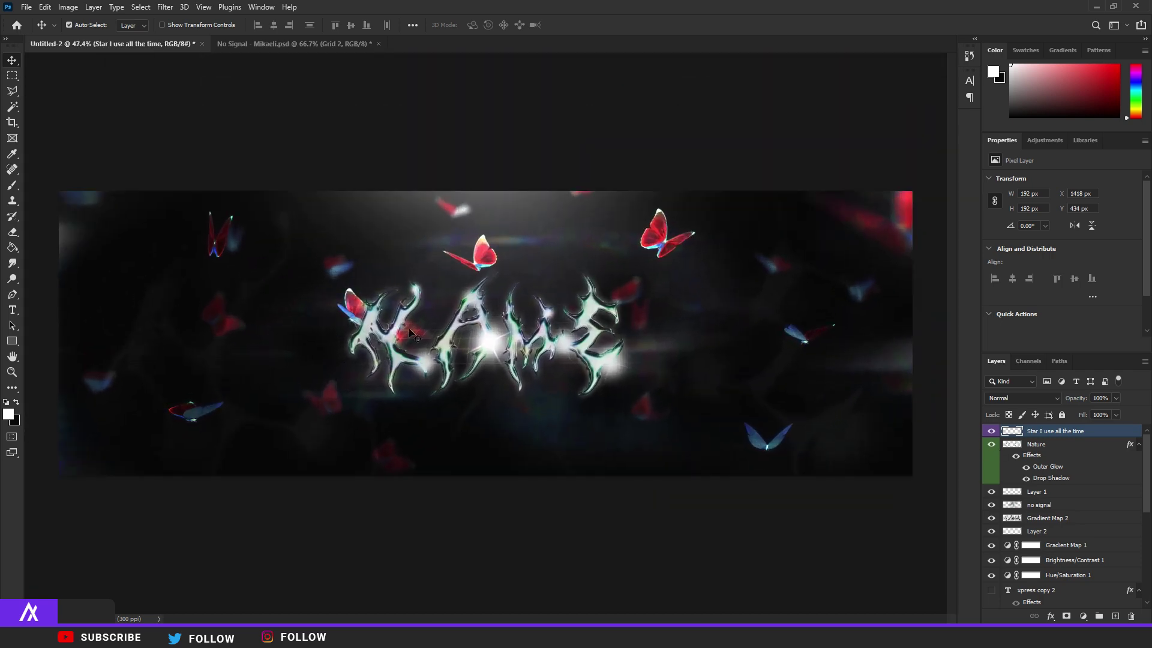
{"action": "scroll", "coordinate": [411, 333], "scroll_direction": "up", "scroll_amount": 4}
{"action": "scroll", "coordinate": [431, 408], "scroll_direction": "down", "scroll_amount": 2}
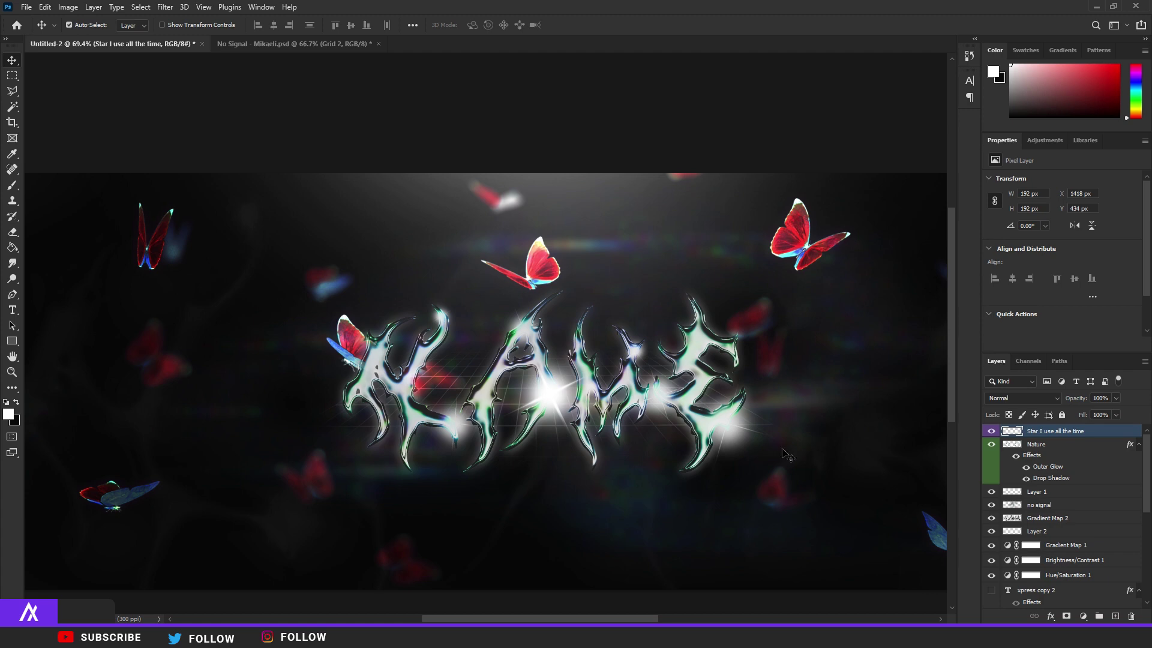
{"action": "scroll", "coordinate": [591, 423], "scroll_direction": "up", "scroll_amount": 3}
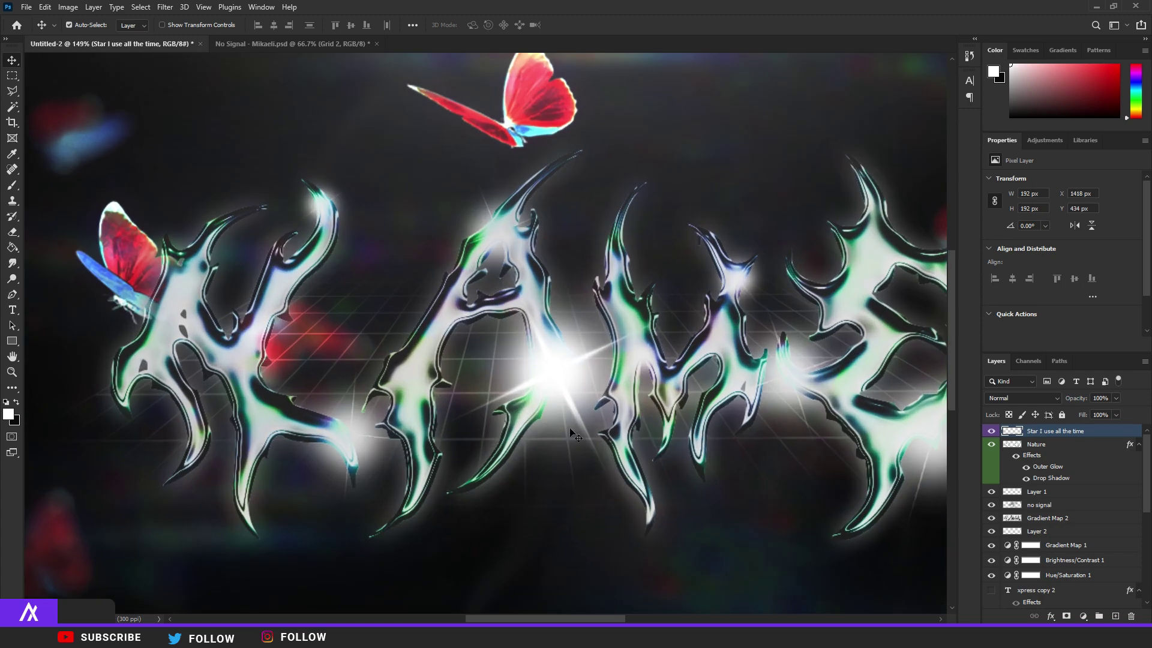
{"action": "scroll", "coordinate": [653, 465], "scroll_direction": "down", "scroll_amount": 3}
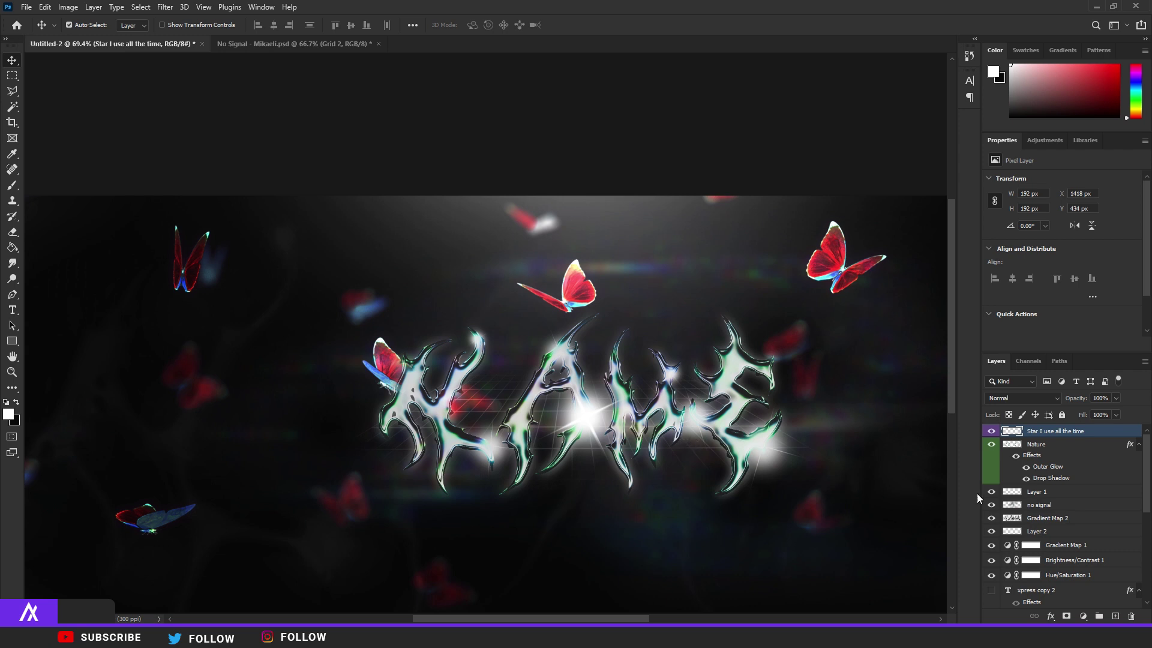
- Hide the layers from Star I use all the time down to Layer 2 to expose the plain chrome text
{"action": "left_click_drag", "start_coordinate": [991, 431], "coordinate": [993, 532]}
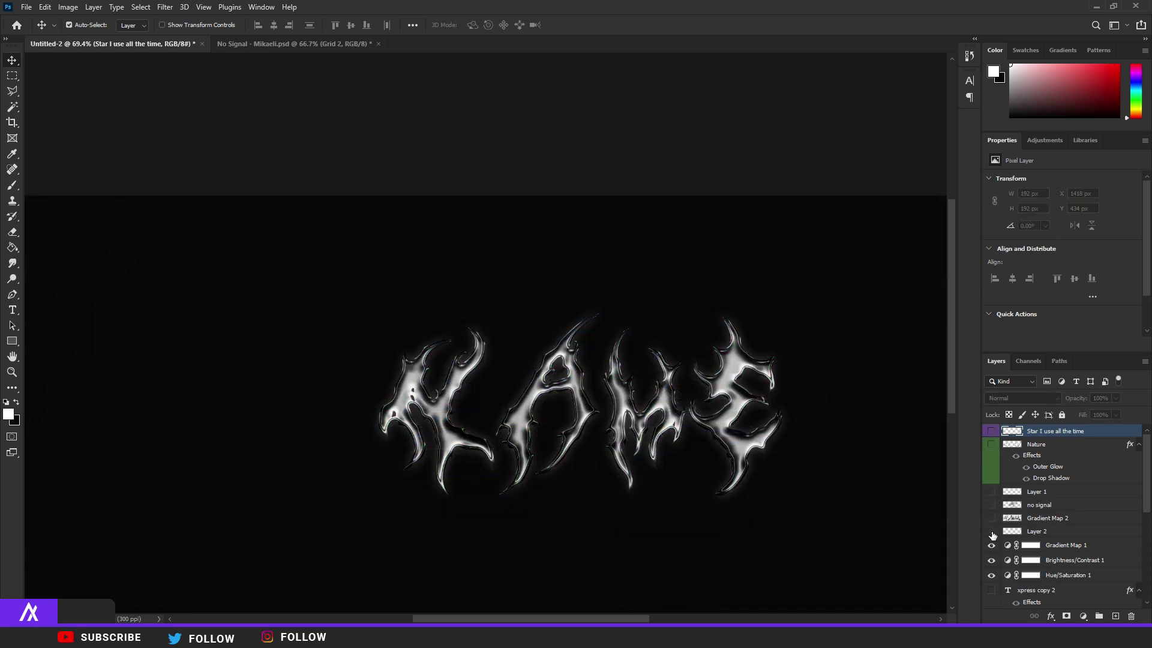
{"action": "scroll", "coordinate": [617, 432], "scroll_direction": "down", "scroll_amount": 3}
{"action": "scroll", "coordinate": [558, 354], "scroll_direction": "up", "scroll_amount": 3}
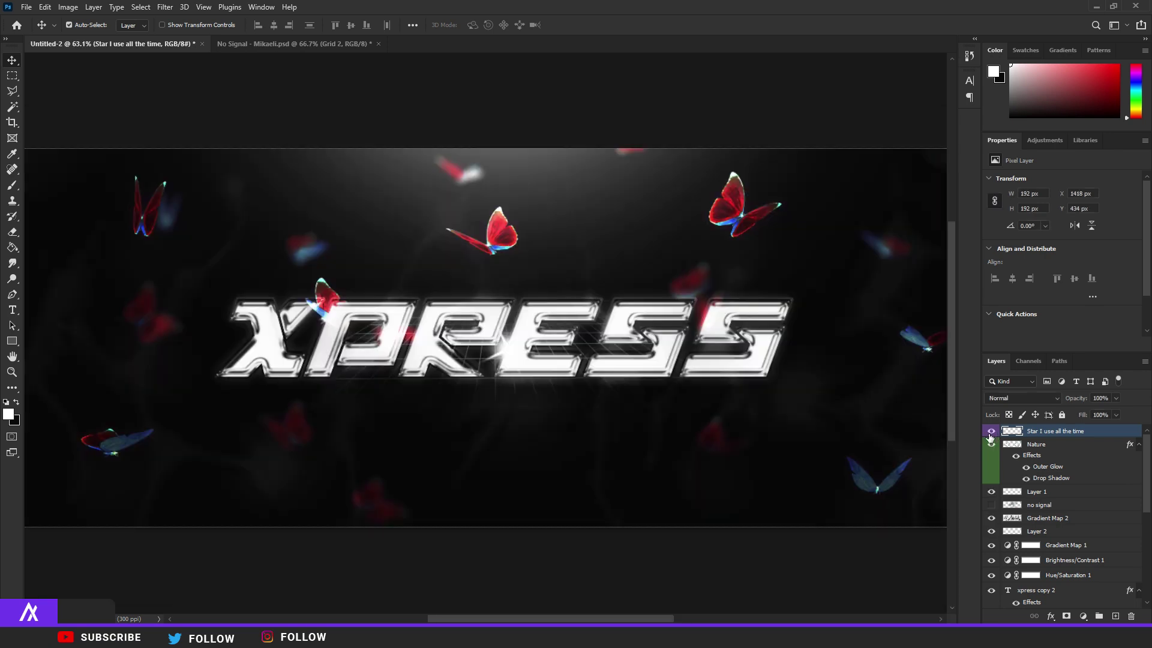
- Free-transform the star flare layer and move it slightly lower on the XPRESS lettering
{"action": "scroll", "coordinate": [749, 438], "scroll_direction": "down", "scroll_amount": 3}
{"action": "scroll", "coordinate": [489, 340], "scroll_direction": "up", "scroll_amount": 3}
{"action": "key", "text": "ctrl+t"}
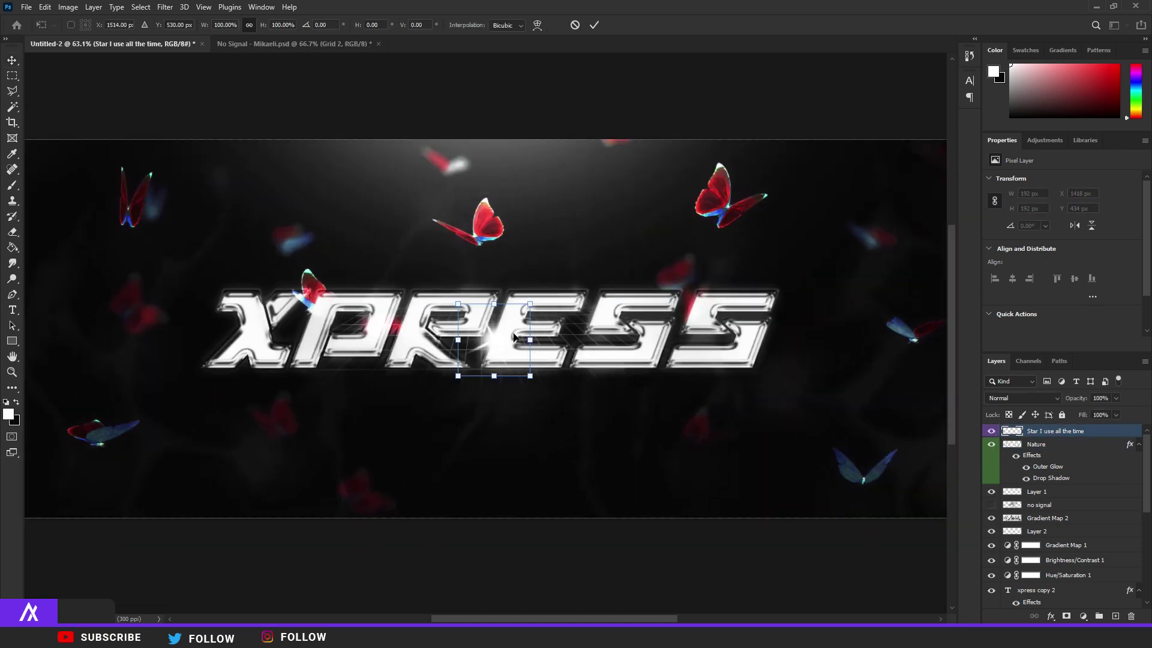
{"action": "left_click_drag", "start_coordinate": [505, 343], "coordinate": [503, 363]}
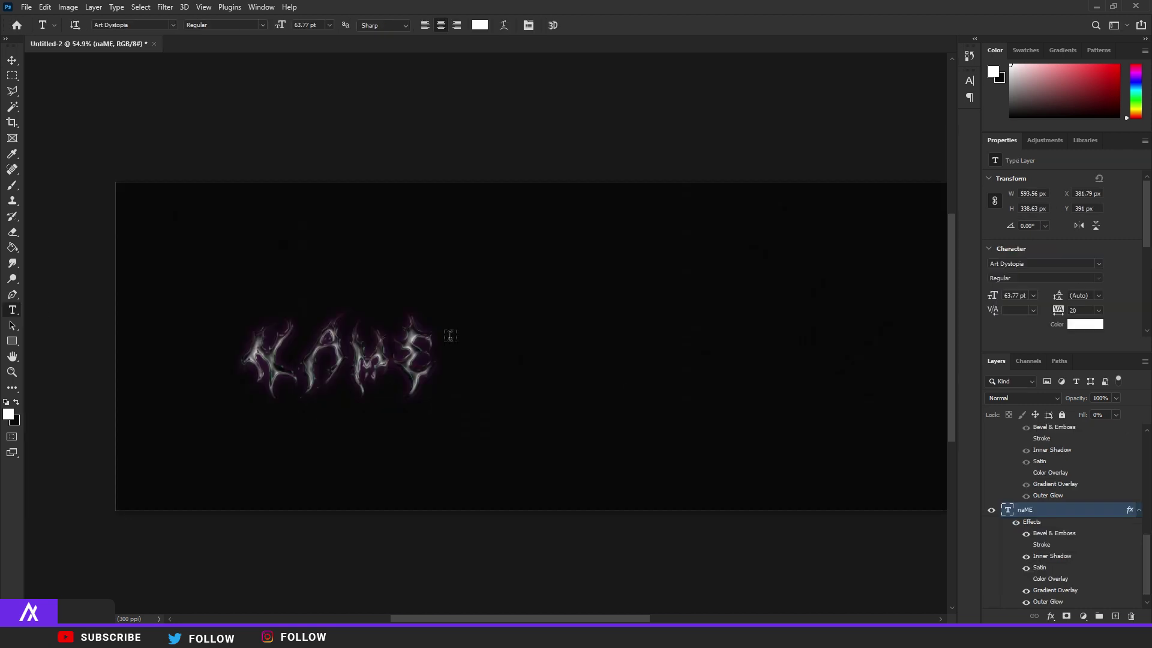
- Add a white text layer reading NAME in Art Dystopia Regular at 70 pt
{"action": "scroll", "coordinate": [442, 332], "scroll_direction": "down", "scroll_amount": 3}
{"action": "left_click", "coordinate": [450, 332]}
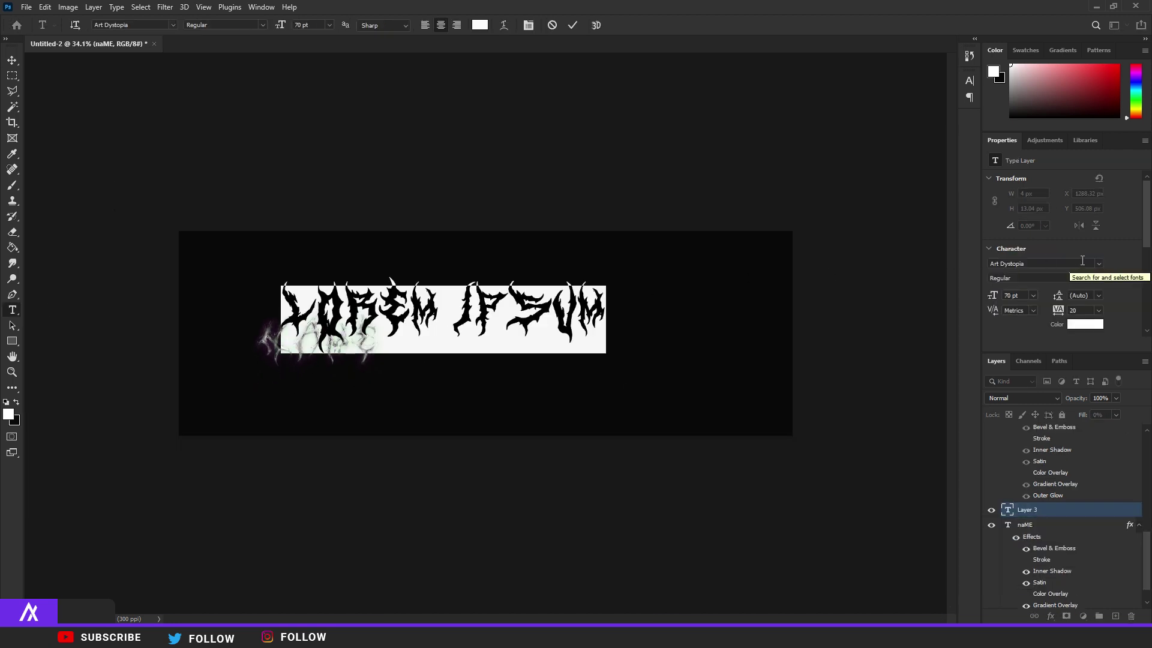
{"action": "scroll", "coordinate": [456, 311], "scroll_direction": "up", "scroll_amount": 3}
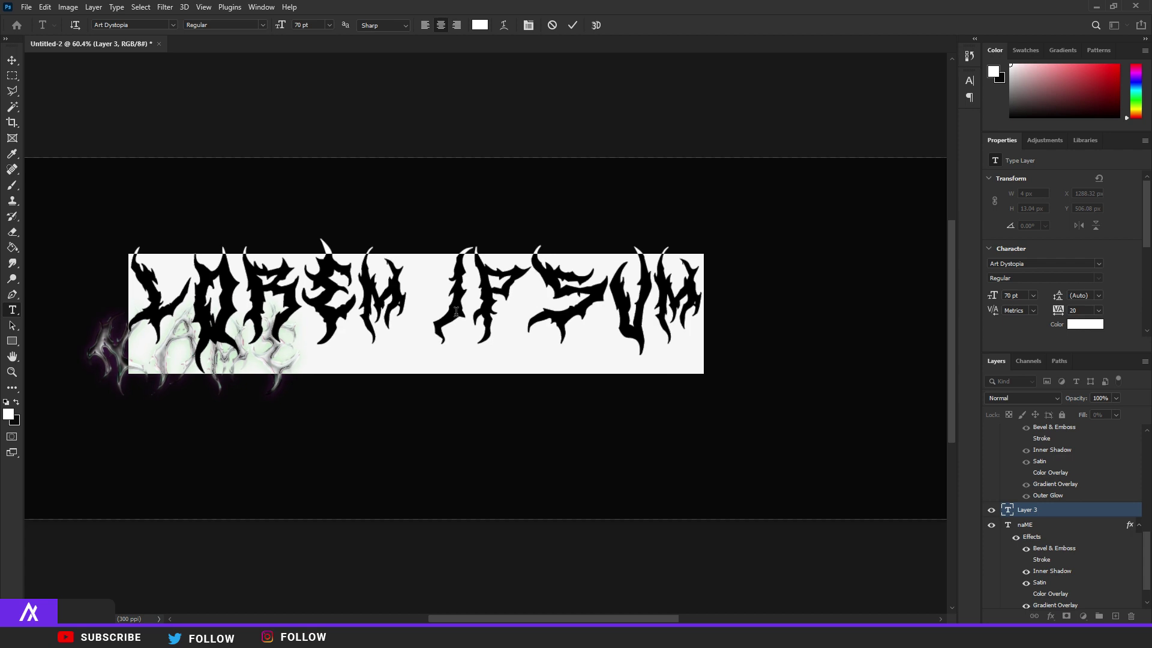
{"action": "type", "text": "NAME"}
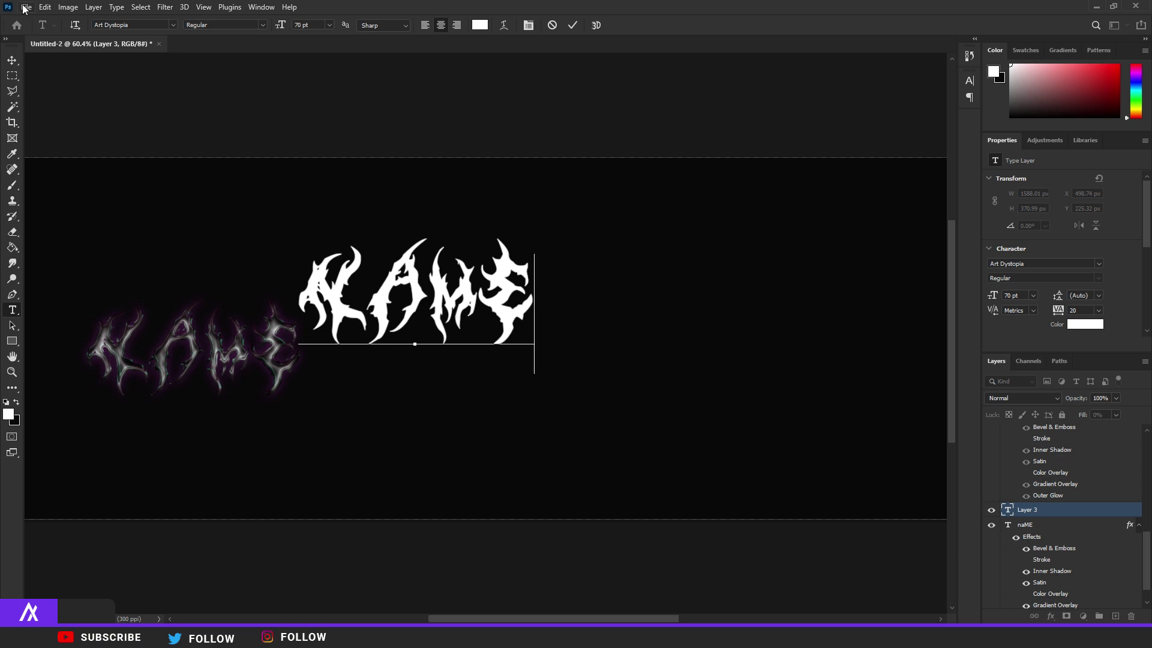
{"action": "key", "text": "ctrl+Return"}
- Move the new white NAME text to the middle of the banner, clear of the existing styled text
{"action": "key", "text": "v"}
{"action": "left_click_drag", "start_coordinate": [439, 288], "coordinate": [514, 335]}
{"action": "scroll", "coordinate": [550, 336], "scroll_direction": "up", "scroll_amount": 4}
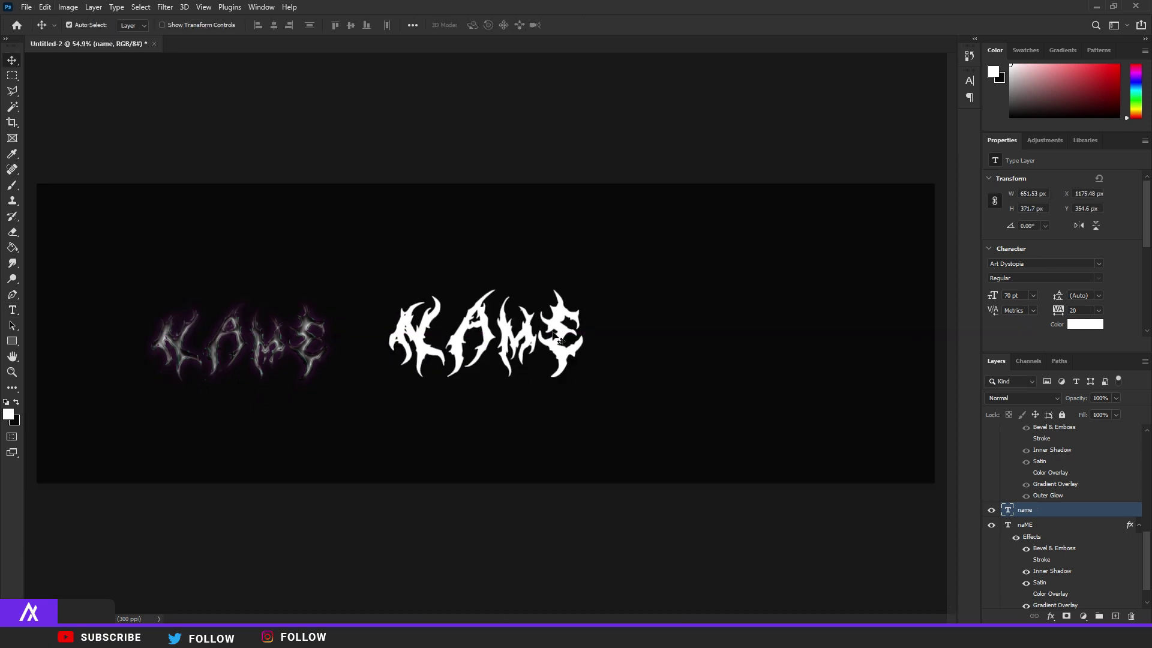
{"action": "scroll", "coordinate": [550, 336], "scroll_direction": "down", "scroll_amount": 4}
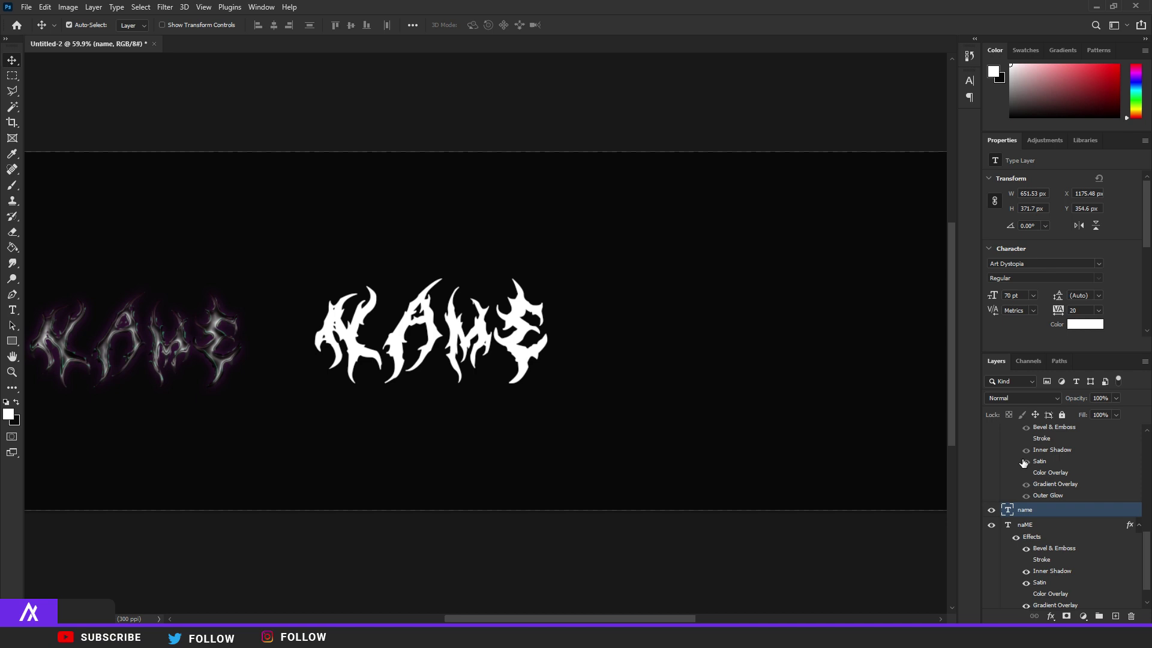
- Enable a Bevel & Emboss layer style on the white NAME text, keeping the lettering unobstructed by the dialog
{"action": "double_click", "coordinate": [1063, 516]}
{"action": "left_click_drag", "start_coordinate": [631, 331], "coordinate": [945, 259]}
{"action": "left_click", "coordinate": [650, 312]}
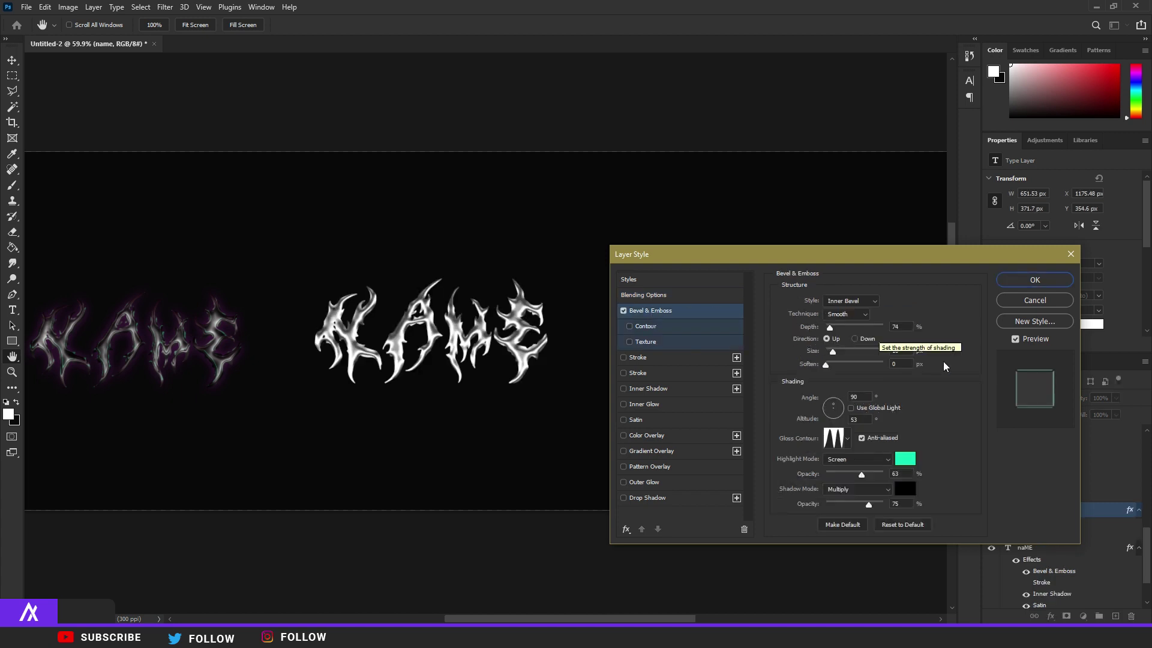
{"action": "left_click_drag", "start_coordinate": [820, 261], "coordinate": [770, 254]}
{"action": "scroll", "coordinate": [487, 333], "scroll_direction": "up", "scroll_amount": 8}
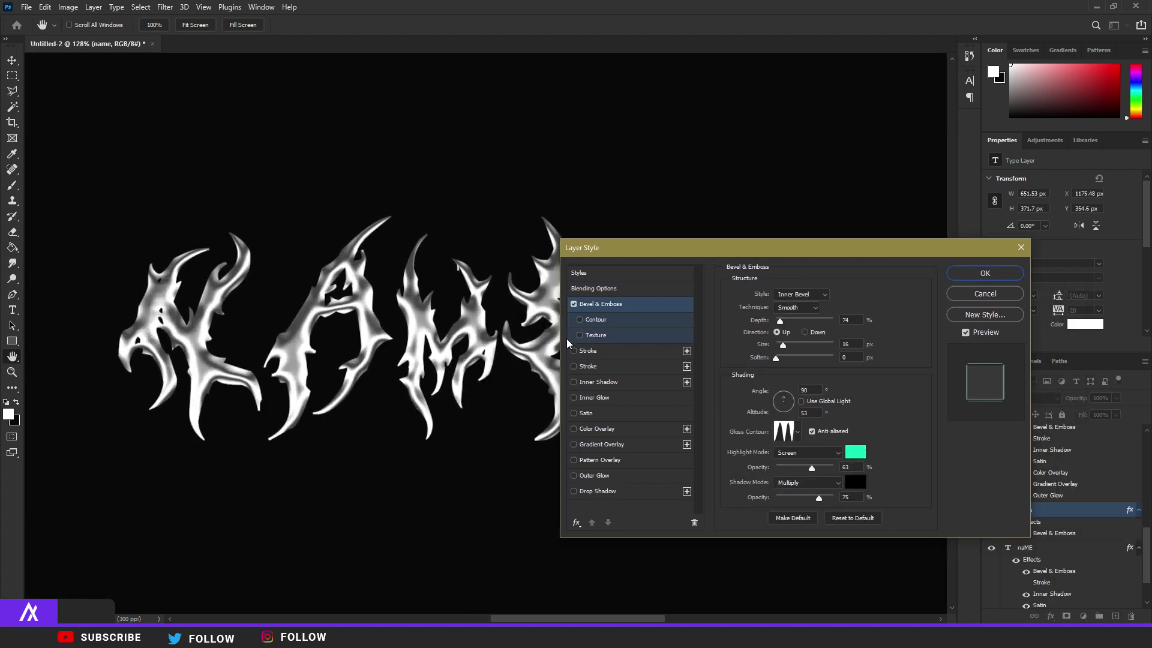
{"action": "left_click_drag", "start_coordinate": [800, 252], "coordinate": [866, 251]}
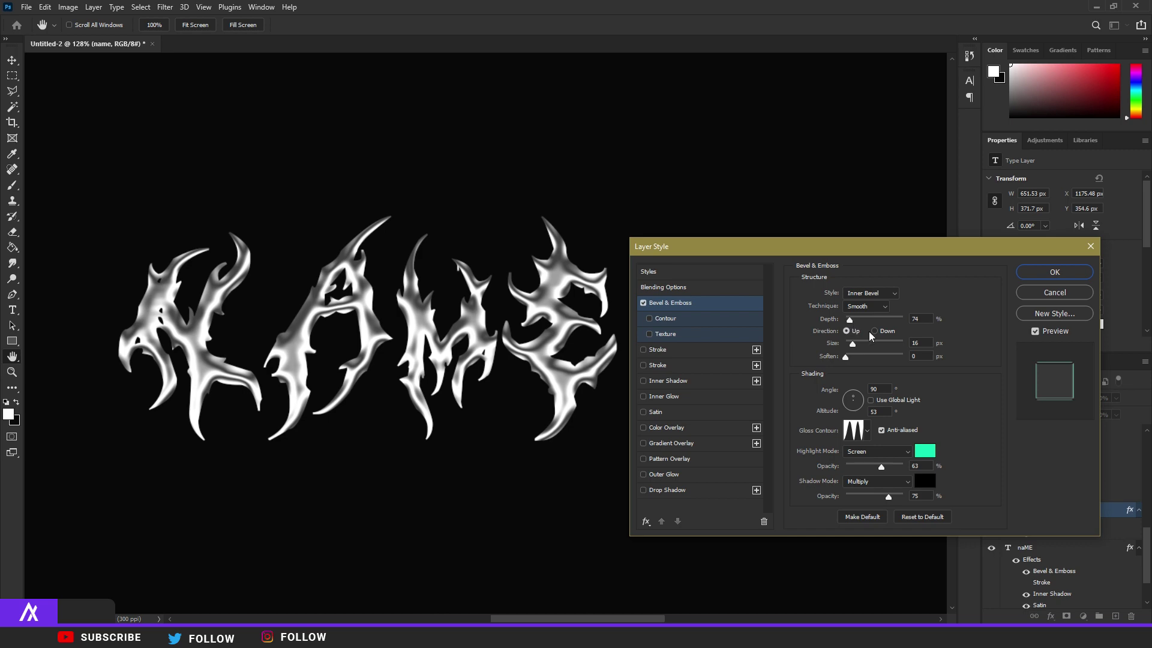
- Test the bevel depth at its 1000% and 1% extremes and settle on 136%
{"action": "left_click_drag", "start_coordinate": [850, 320], "coordinate": [914, 320]}
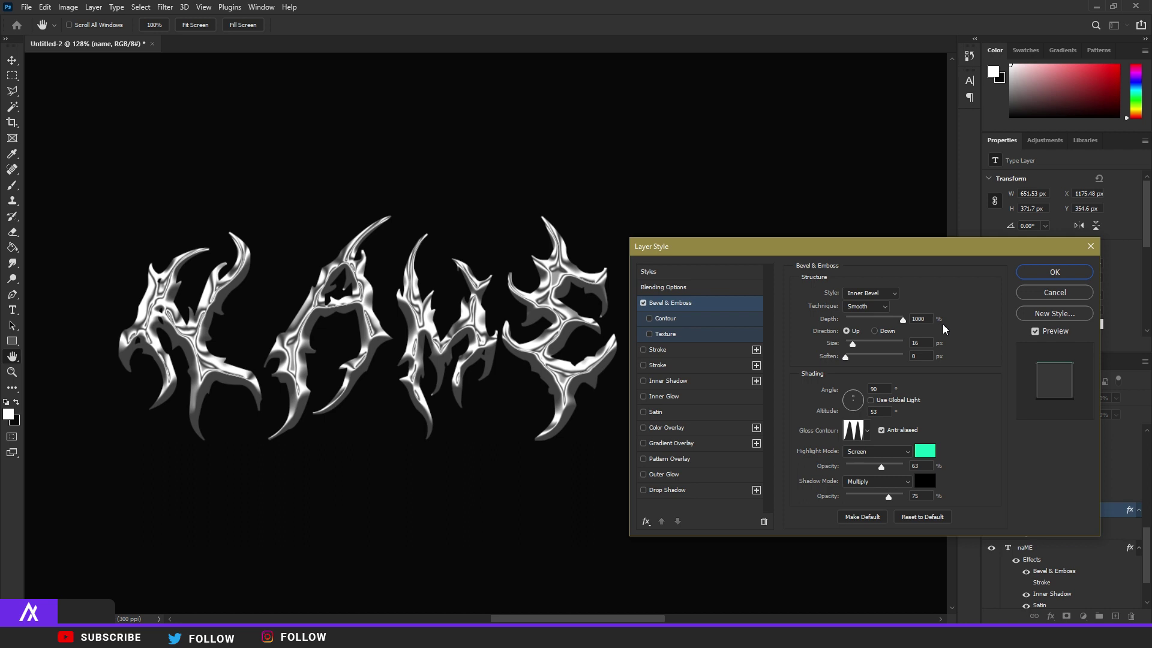
{"action": "left_click_drag", "start_coordinate": [942, 324], "coordinate": [805, 327]}
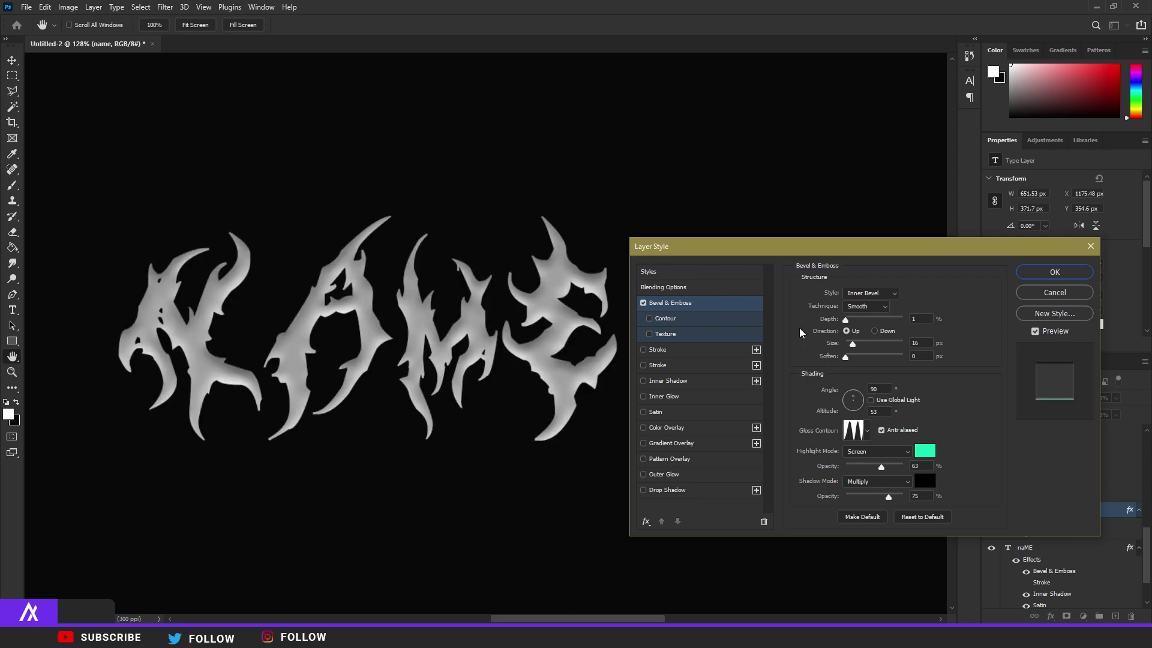
{"action": "left_click_drag", "start_coordinate": [799, 328], "coordinate": [859, 325]}
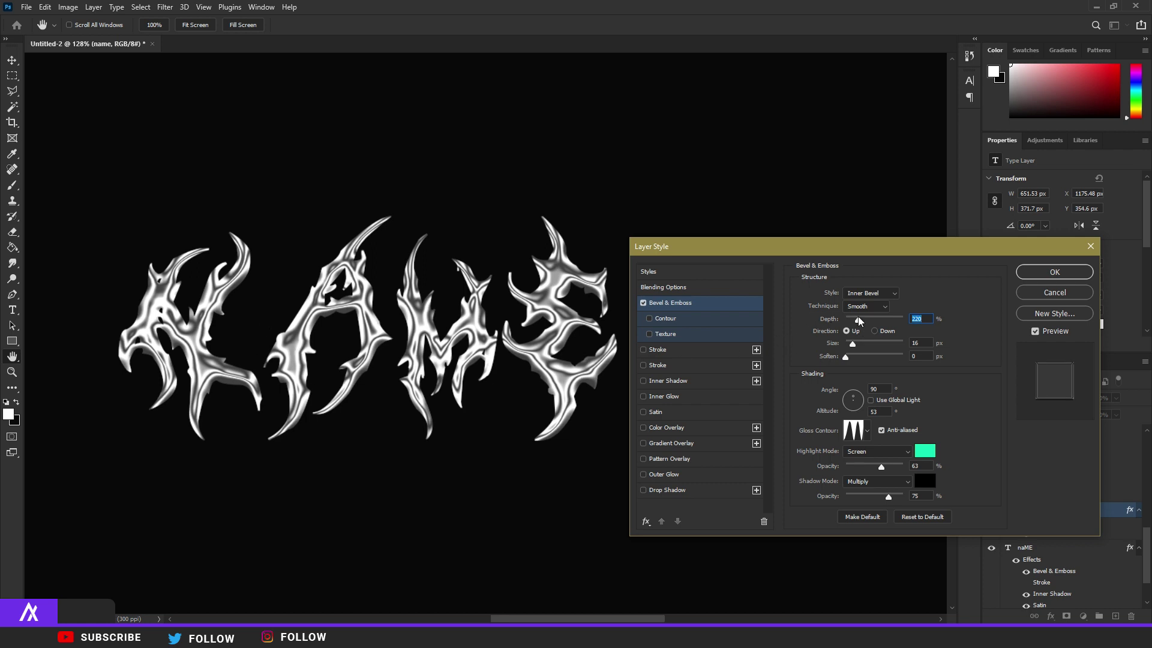
{"action": "left_click_drag", "start_coordinate": [858, 318], "coordinate": [849, 320]}
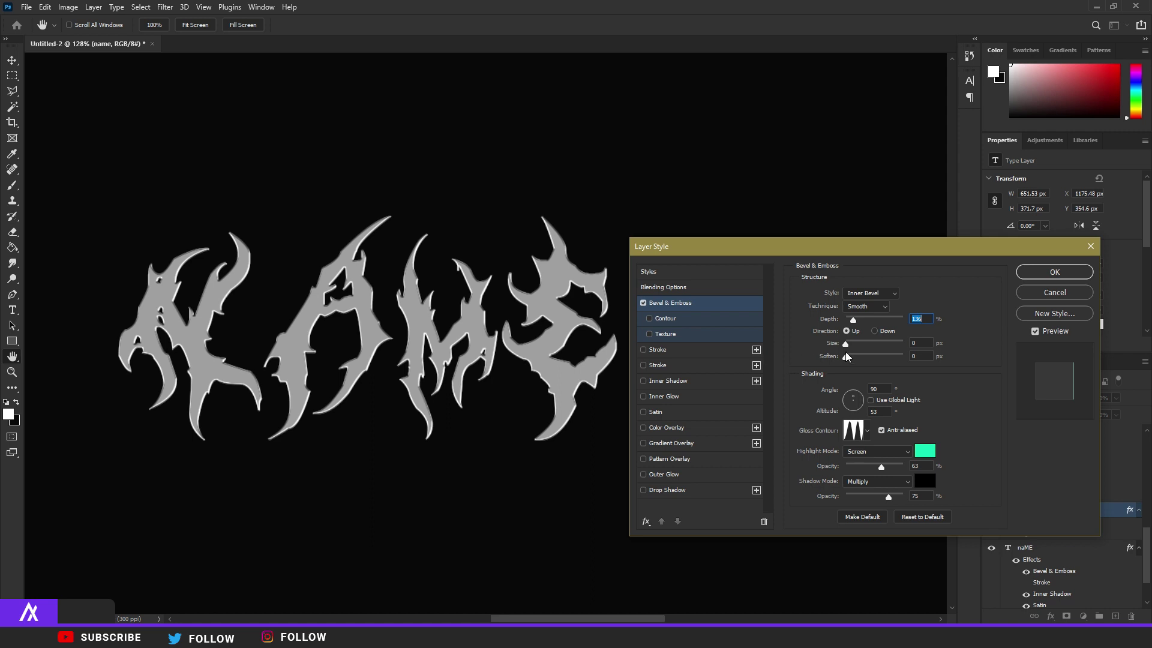
- Try smaller bevel sizes, settling on 16 px with Soften at 0 px
{"action": "left_click_drag", "start_coordinate": [846, 344], "coordinate": [849, 343]}
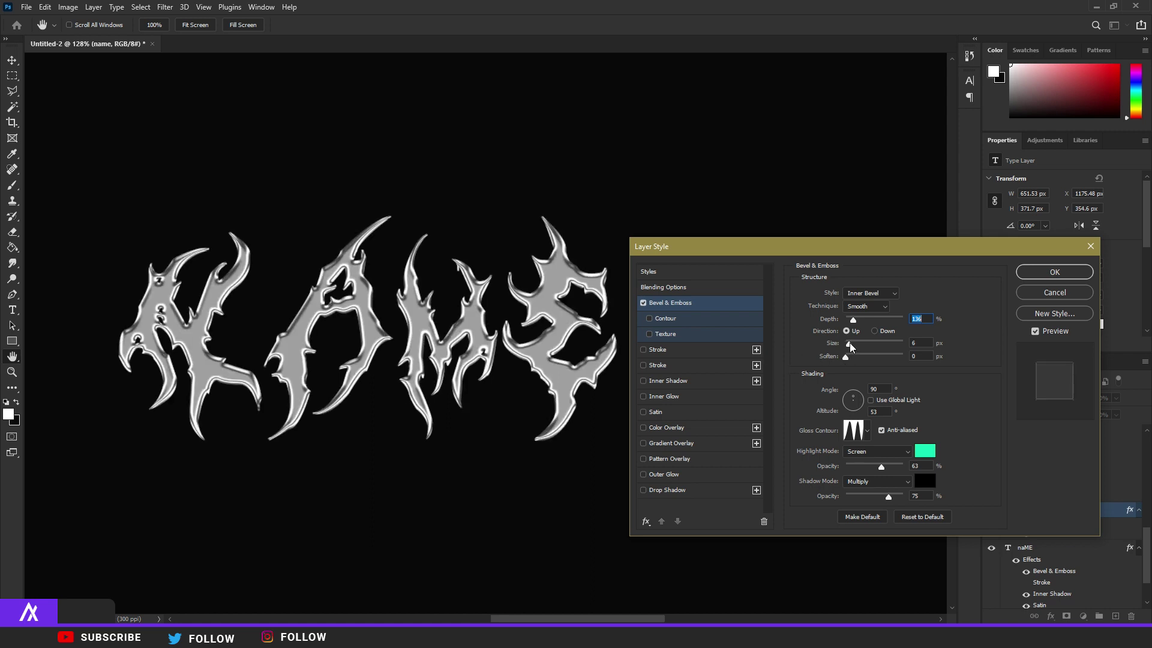
{"action": "left_click", "coordinate": [849, 343]}
{"action": "mouse_move", "coordinate": [852, 343]}
{"action": "left_mouse_down"}
{"action": "mouse_move", "coordinate": [856, 355]}
{"action": "mouse_move", "coordinate": [892, 354]}
{"action": "mouse_move", "coordinate": [844, 357]}
{"action": "left_mouse_up"}
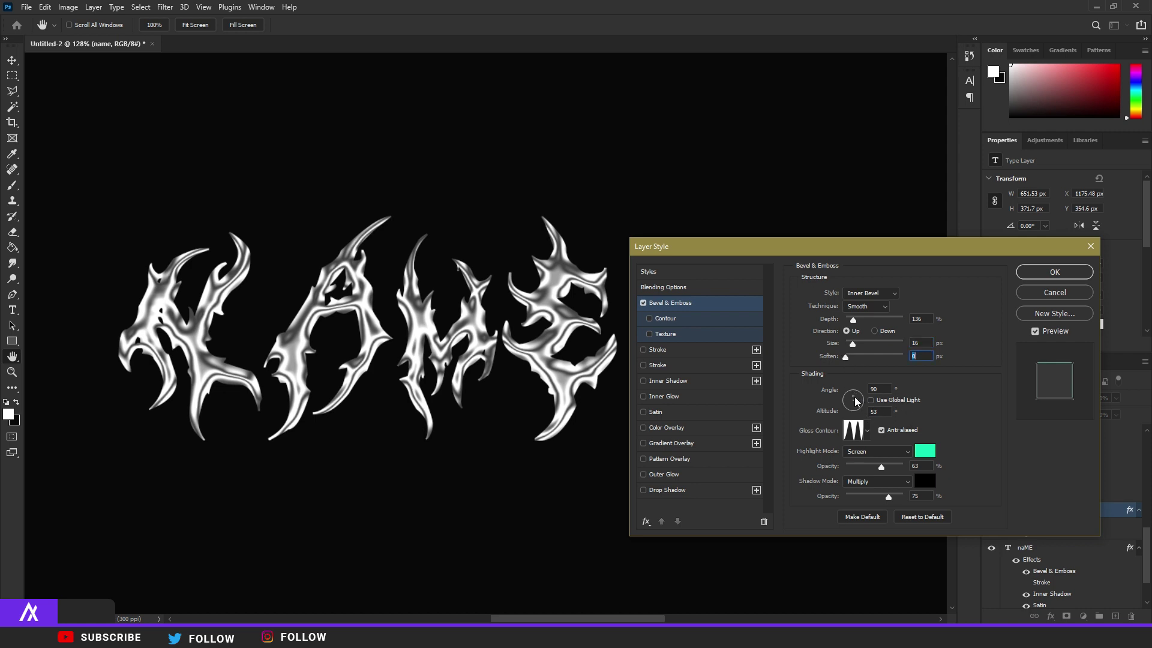
- Try bevel shading angles of 60°, 90° and 69° with the altitude at 48°
{"action": "mouse_move", "coordinate": [856, 401]}
{"action": "left_mouse_down"}
{"action": "mouse_move", "coordinate": [846, 401]}
{"action": "mouse_move", "coordinate": [855, 382]}
{"action": "left_mouse_up"}
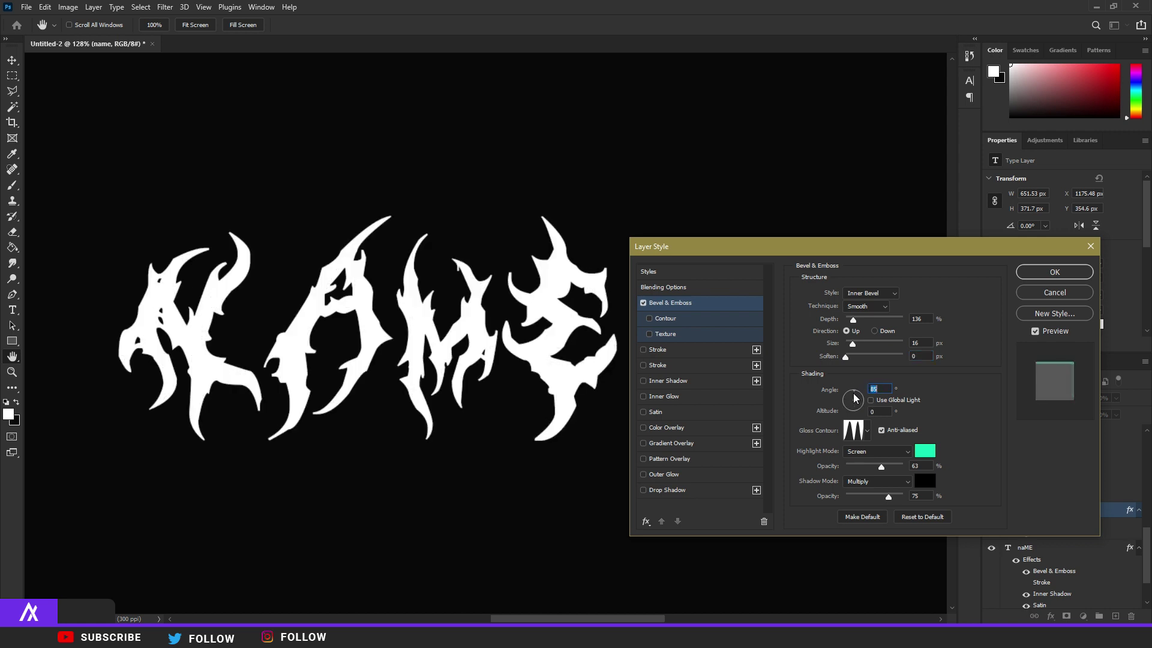
{"action": "left_click_drag", "start_coordinate": [856, 398], "coordinate": [853, 397]}
{"action": "type", "text": "60"}
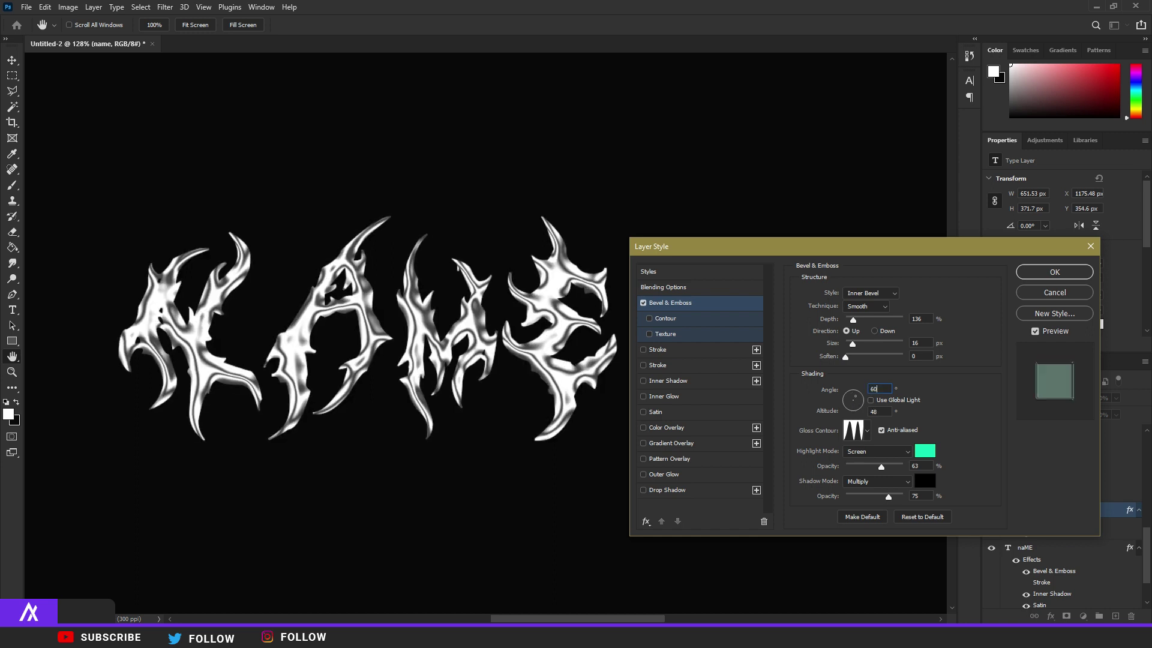
{"action": "double_click", "coordinate": [869, 390]}
{"action": "type", "text": "90"}
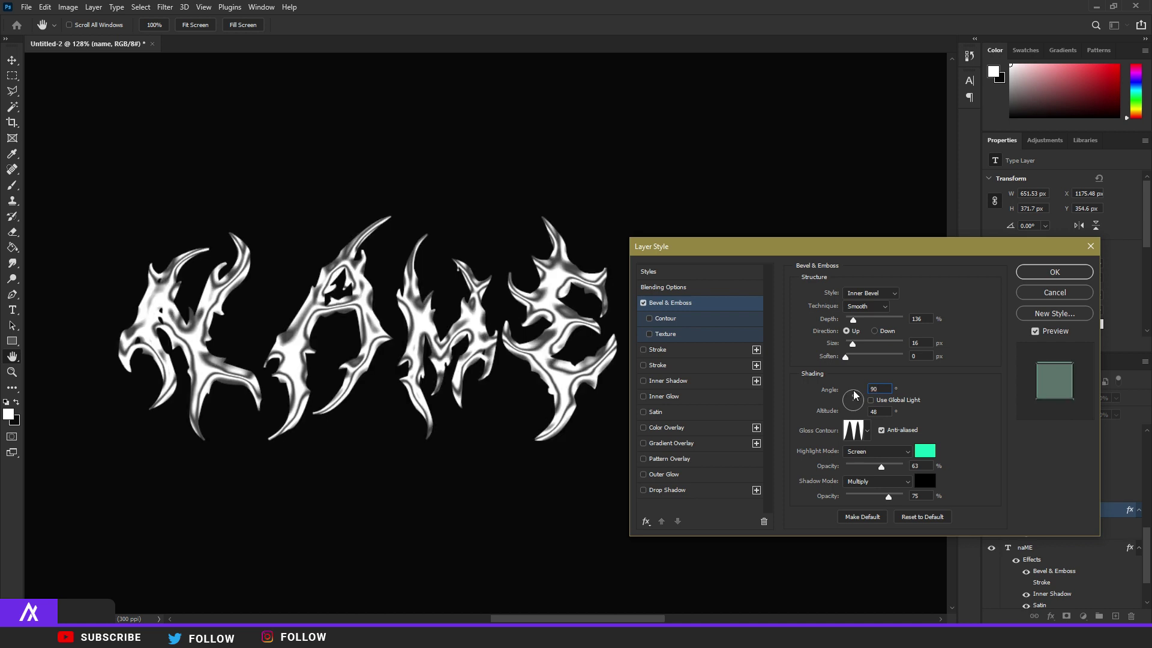
{"action": "double_click", "coordinate": [875, 389]}
{"action": "type", "text": "69"}
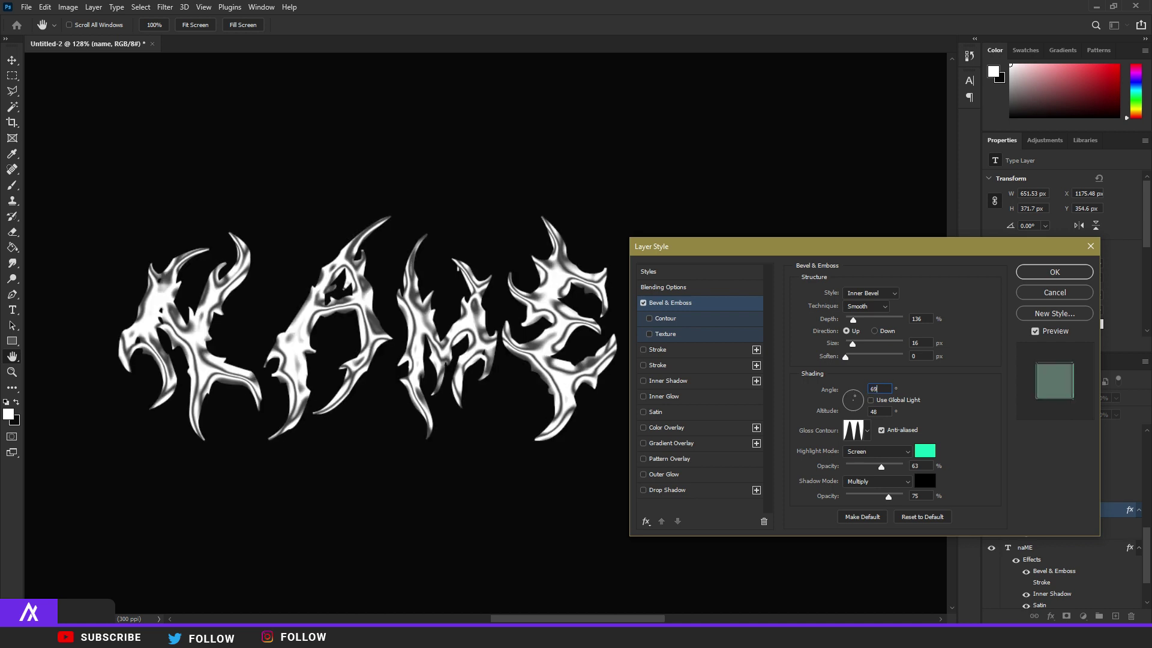
- Try Use Global Light for the bevel shading at a 14° angle and switch it back off
{"action": "left_click_drag", "start_coordinate": [858, 400], "coordinate": [859, 399]}
{"action": "left_click", "coordinate": [870, 401]}
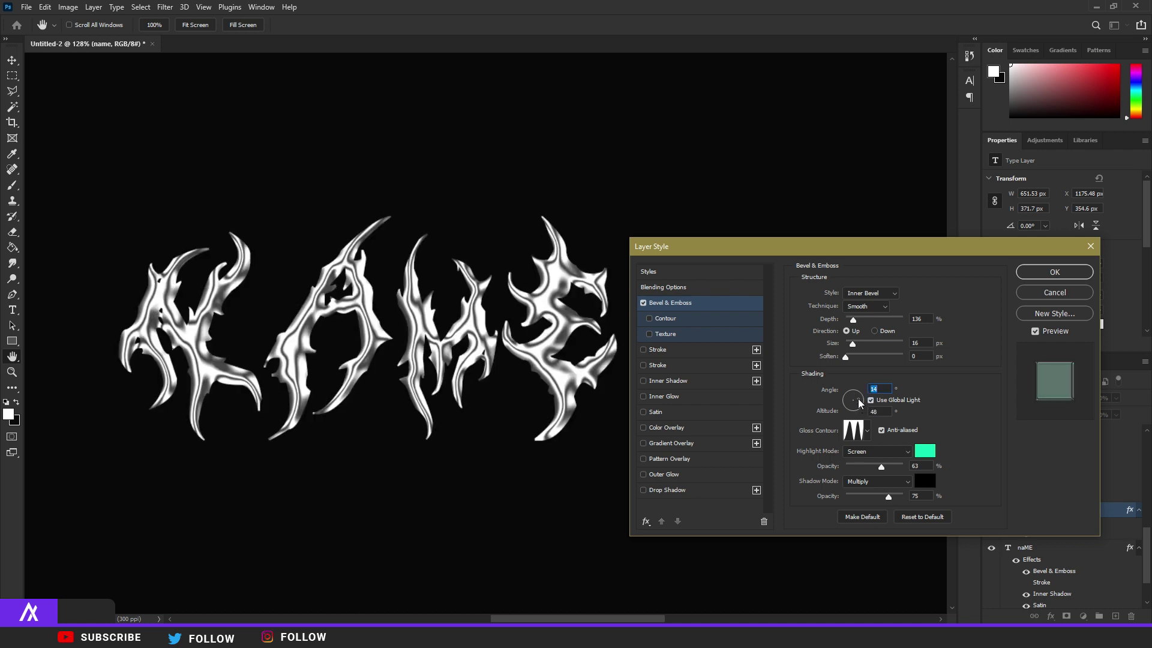
{"action": "left_click", "coordinate": [870, 400]}
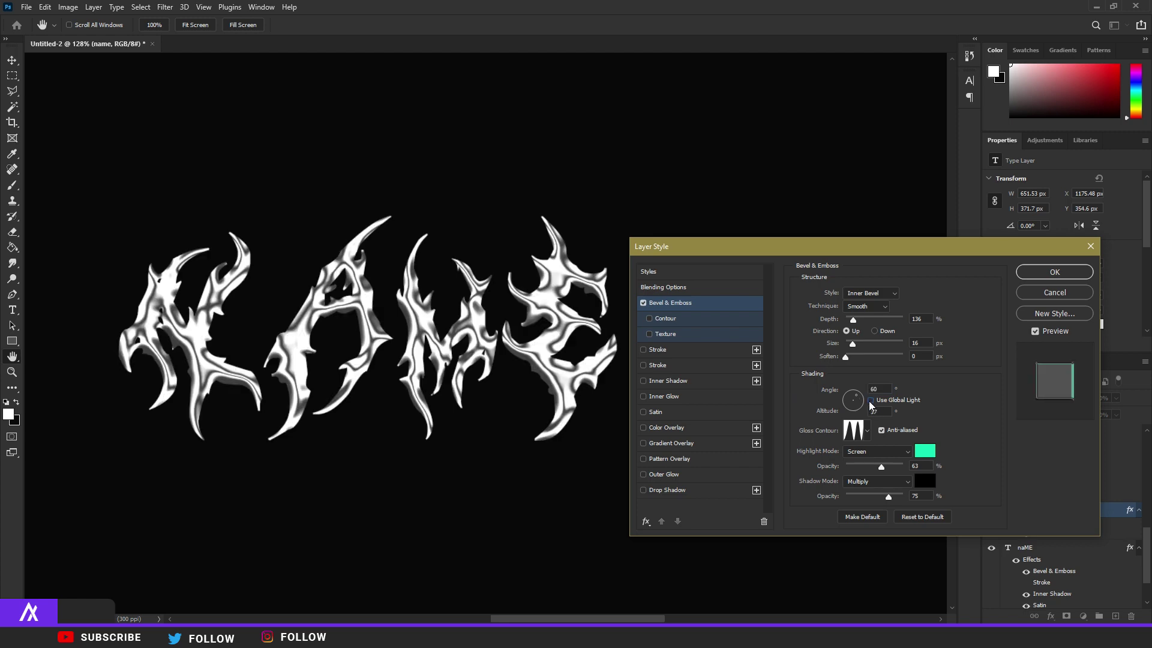
{"action": "left_click", "coordinate": [871, 401]}
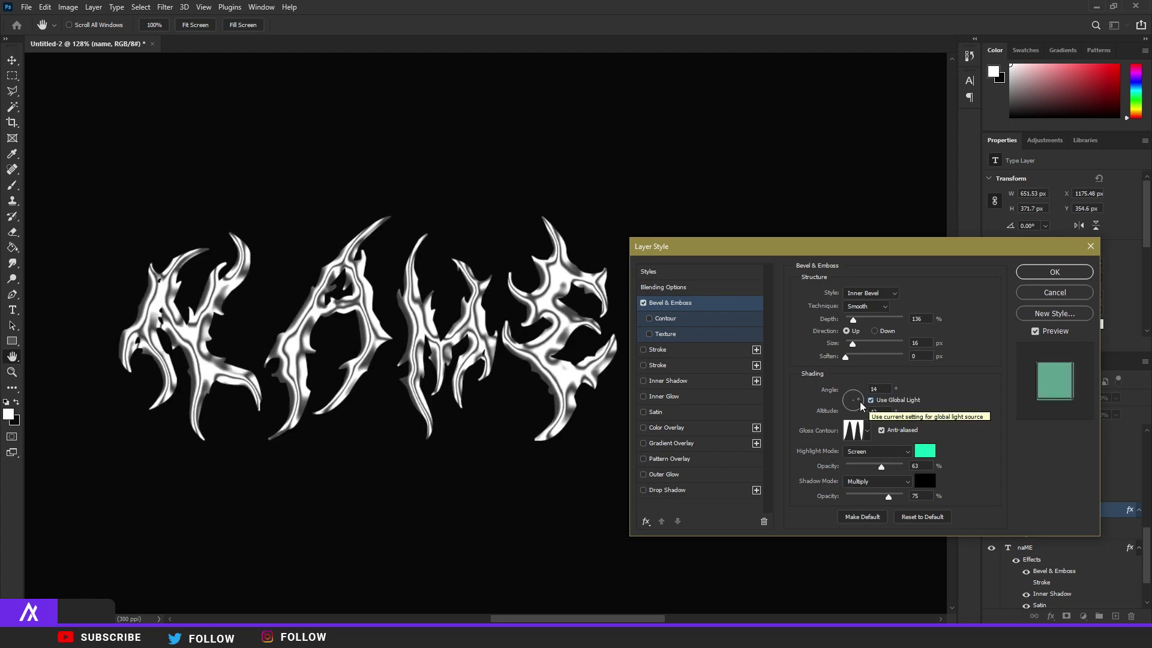
{"action": "scroll", "coordinate": [488, 347], "scroll_direction": "up", "scroll_amount": 3}
{"action": "scroll", "coordinate": [487, 346], "scroll_direction": "down", "scroll_amount": 4}
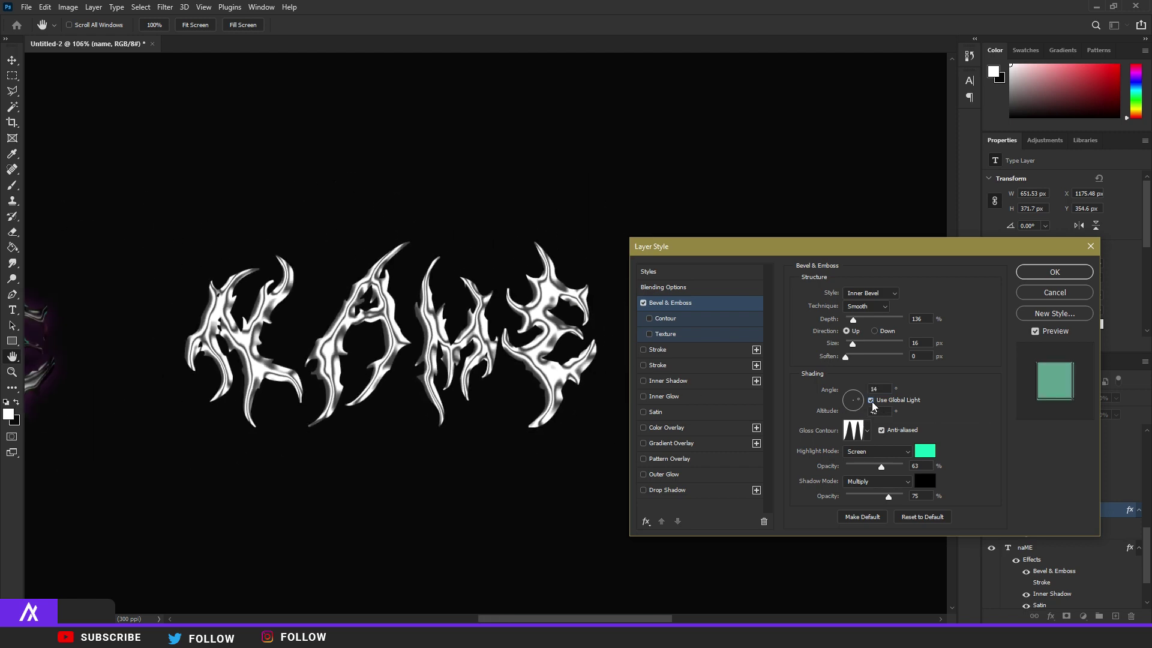
{"action": "left_click", "coordinate": [871, 400]}
- Adjust the bevel's light direction to a 91° angle and 48° altitude
{"action": "left_click", "coordinate": [855, 399]}
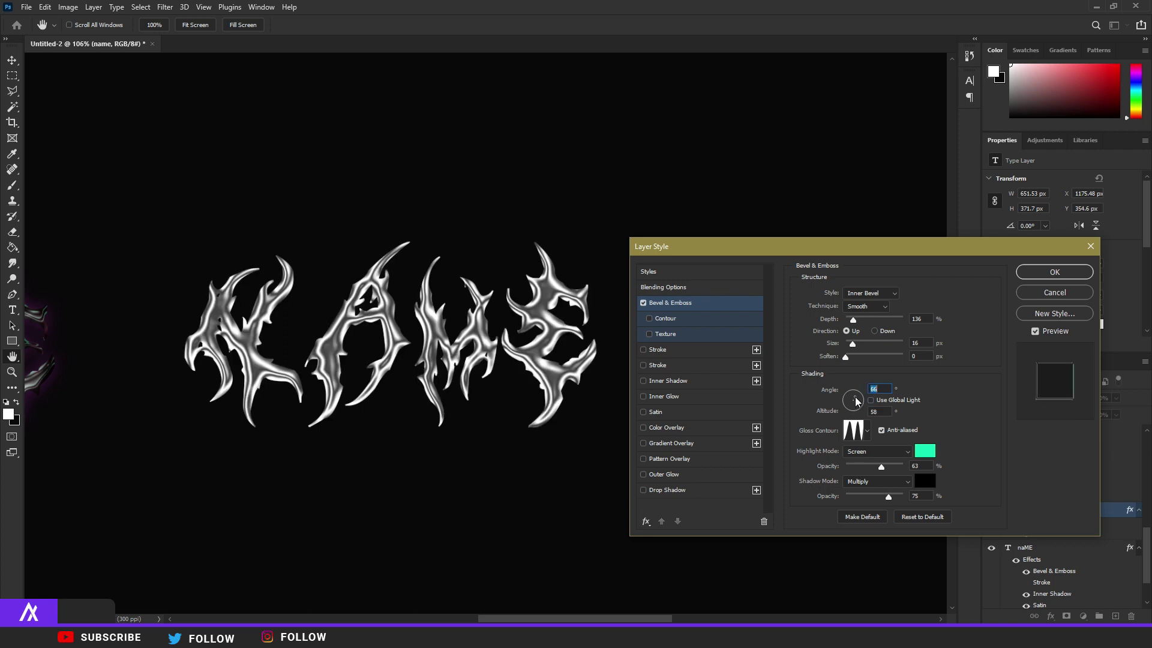
{"action": "left_click", "coordinate": [856, 397]}
{"action": "left_click", "coordinate": [854, 394]}
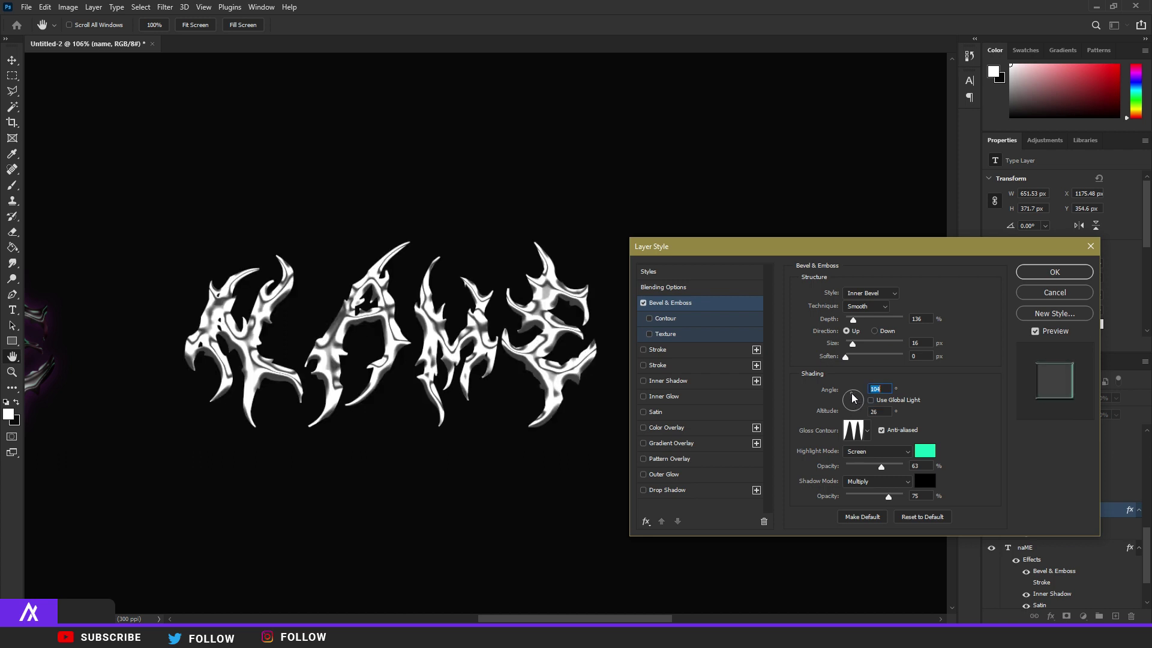
{"action": "left_click", "coordinate": [847, 395]}
{"action": "left_click", "coordinate": [852, 396]}
{"action": "left_click_drag", "start_coordinate": [855, 400], "coordinate": [853, 397]}
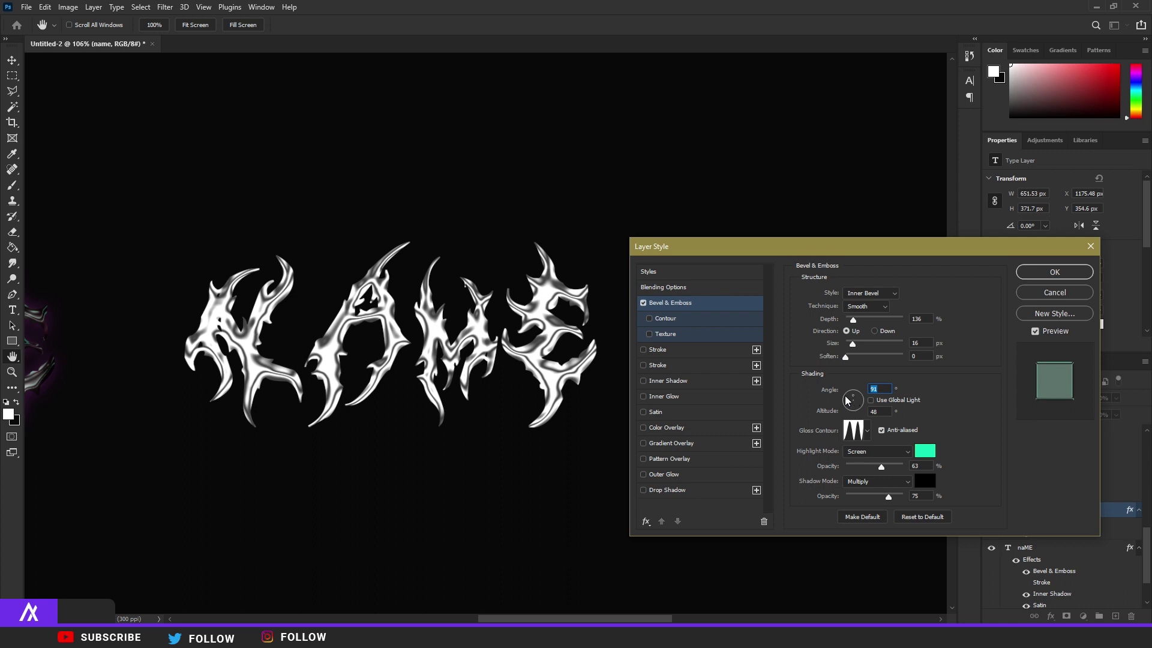
- Try several gloss contours for the bevel, ending on the one with three narrow peaks
{"action": "left_click", "coordinate": [868, 435]}
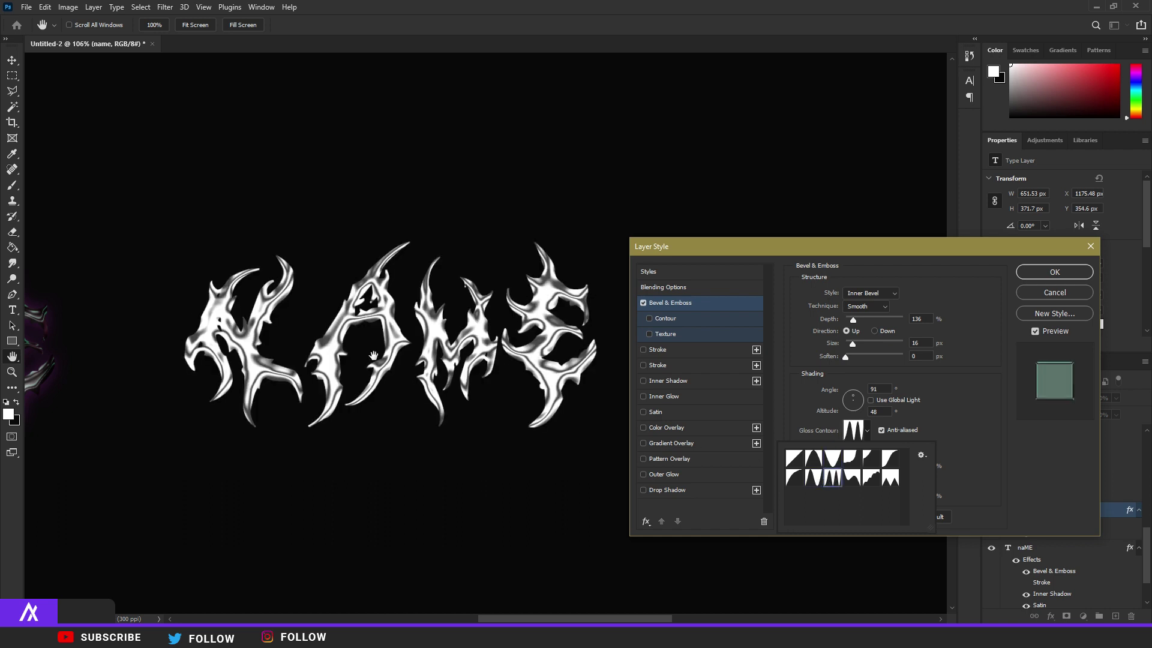
{"action": "left_click", "coordinate": [813, 462]}
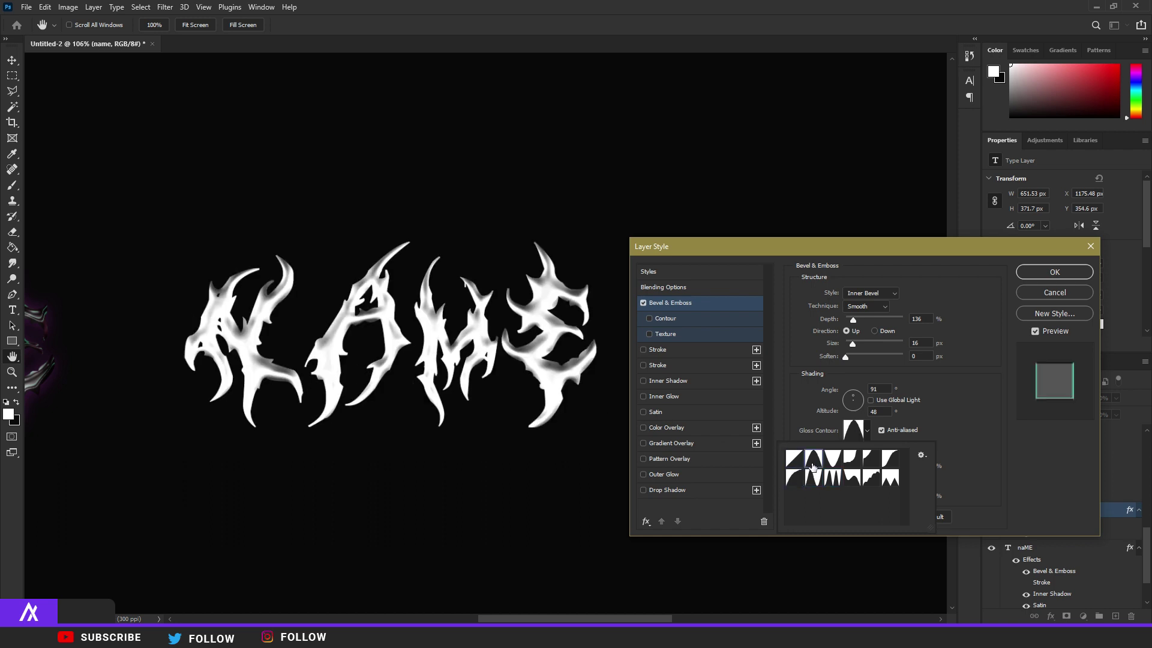
{"action": "left_click", "coordinate": [833, 463]}
{"action": "left_click", "coordinate": [868, 465]}
{"action": "left_click", "coordinate": [890, 465]}
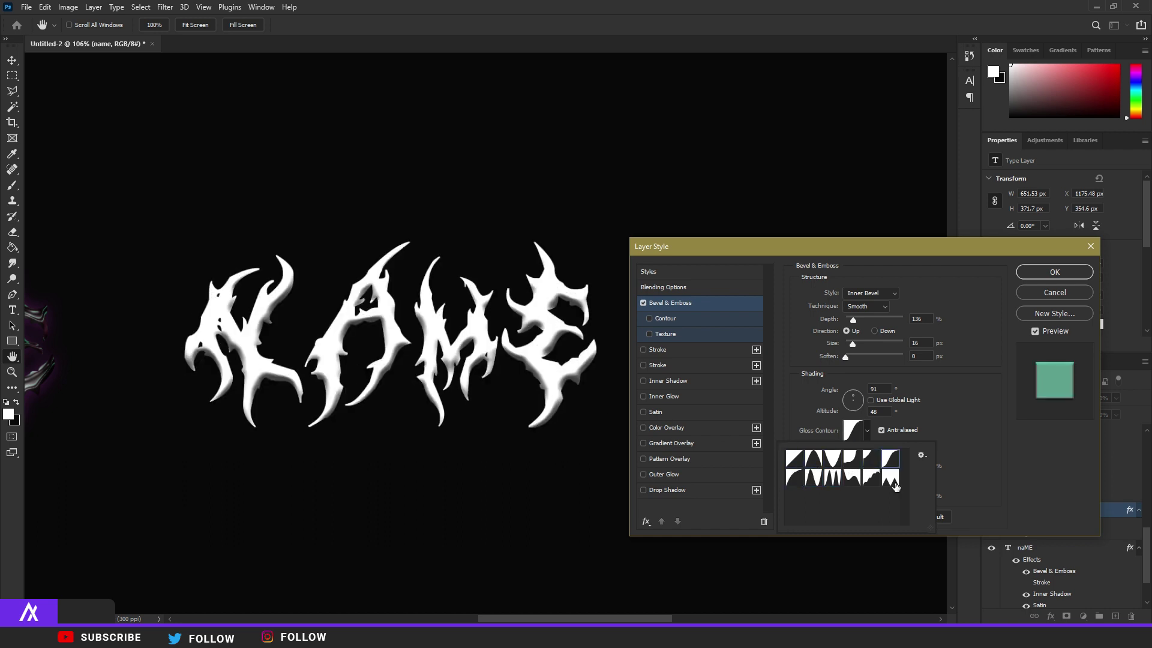
{"action": "left_click", "coordinate": [894, 484]}
{"action": "left_click", "coordinate": [871, 484]}
{"action": "left_click", "coordinate": [891, 484]}
{"action": "left_click", "coordinate": [827, 480]}
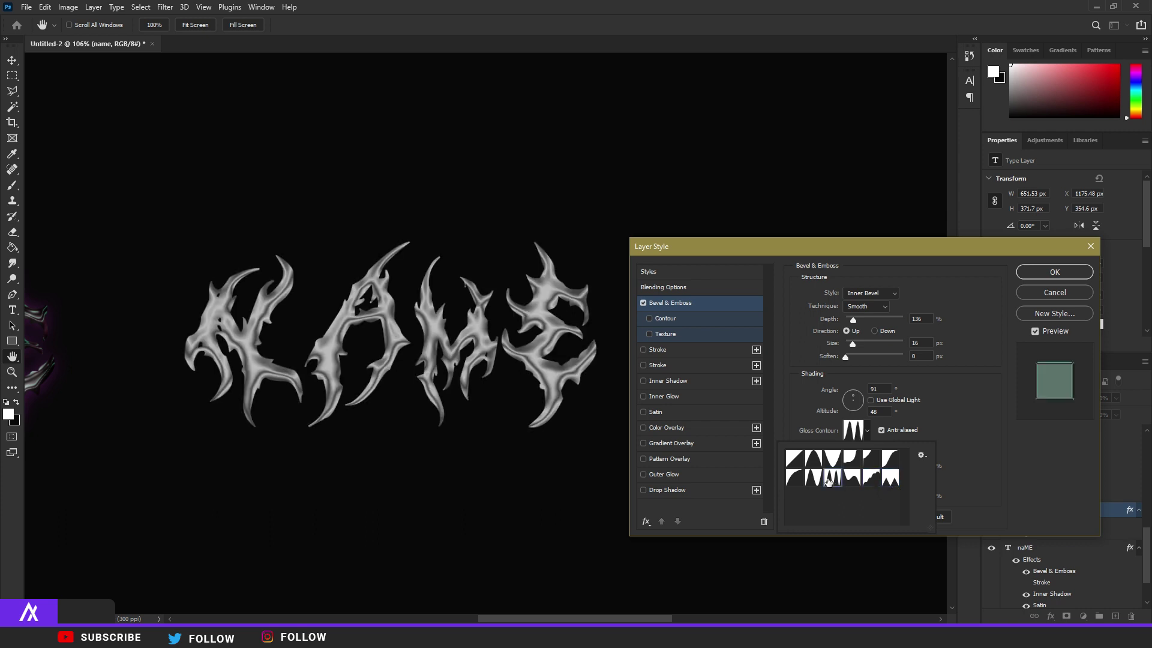
{"action": "left_click", "coordinate": [956, 428]}
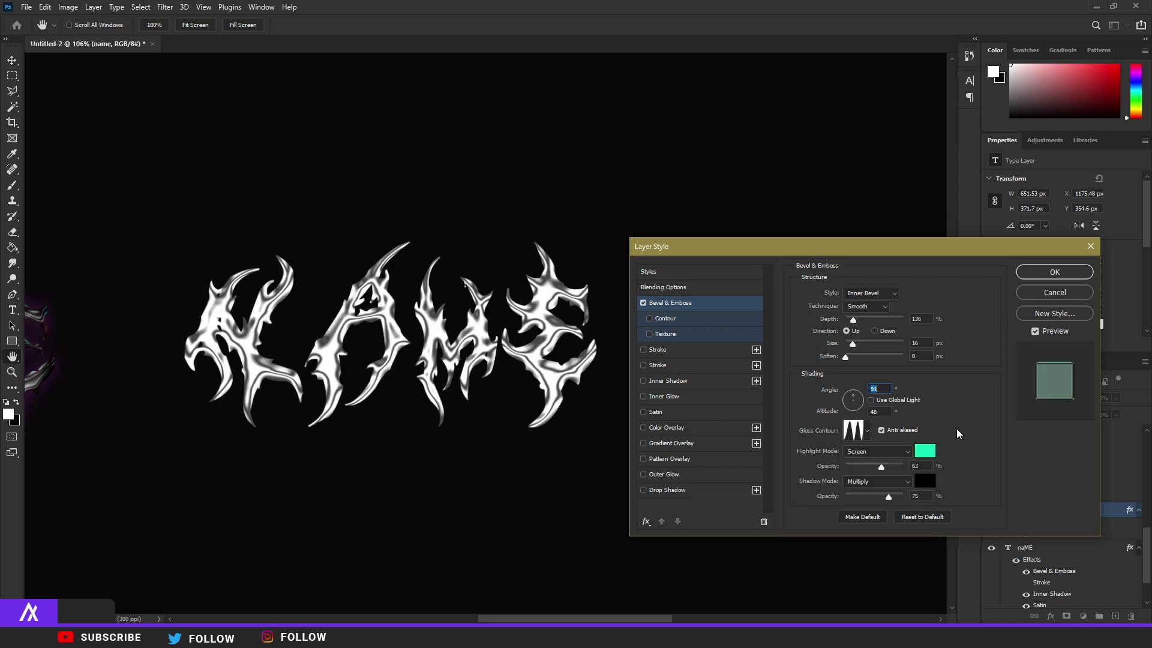
- Set the bevel highlight to white at 79% opacity, the shadow opacity to 77% and the light angle to 94°
{"action": "left_click", "coordinate": [923, 453]}
{"action": "left_click_drag", "start_coordinate": [528, 427], "coordinate": [479, 414]}
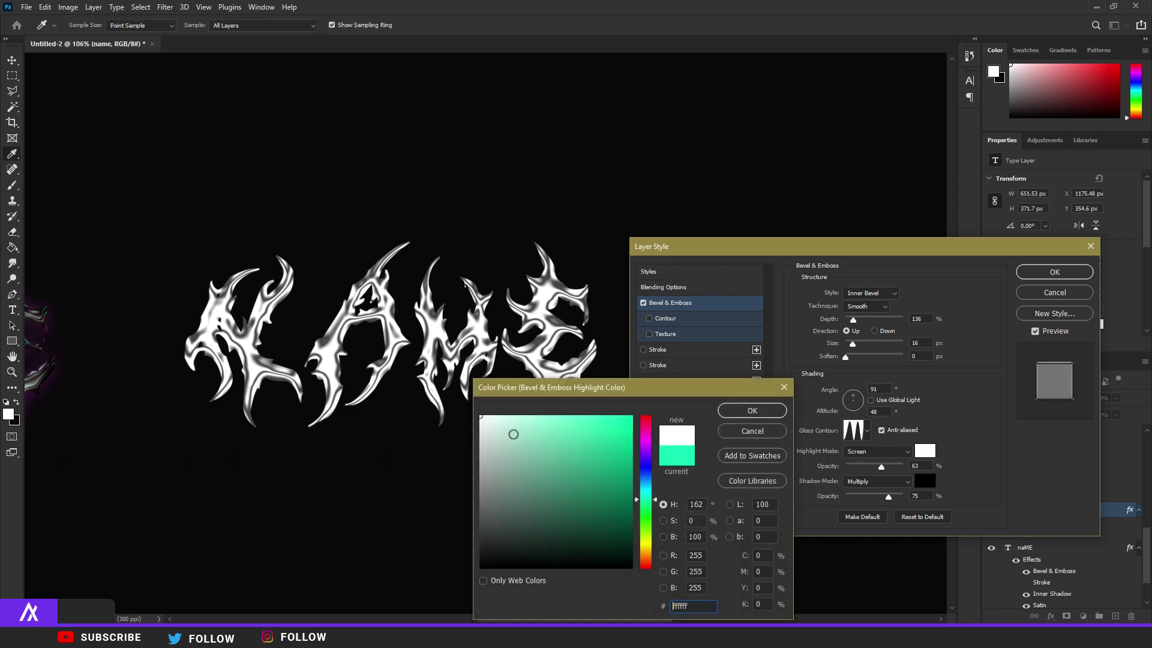
{"action": "left_click", "coordinate": [768, 411]}
{"action": "mouse_move", "coordinate": [880, 466]}
{"action": "left_mouse_down"}
{"action": "mouse_move", "coordinate": [896, 463]}
{"action": "mouse_move", "coordinate": [892, 496]}
{"action": "mouse_move", "coordinate": [880, 498]}
{"action": "mouse_move", "coordinate": [902, 502]}
{"action": "mouse_move", "coordinate": [877, 501]}
{"action": "mouse_move", "coordinate": [908, 505]}
{"action": "mouse_move", "coordinate": [890, 507]}
{"action": "left_mouse_up"}
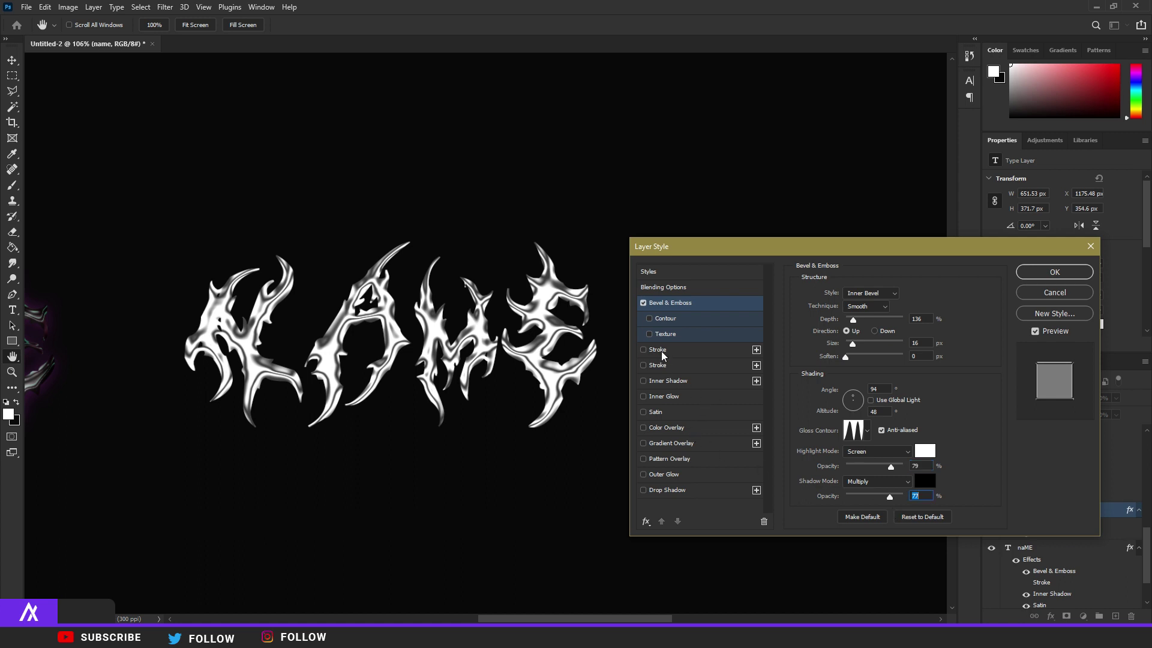
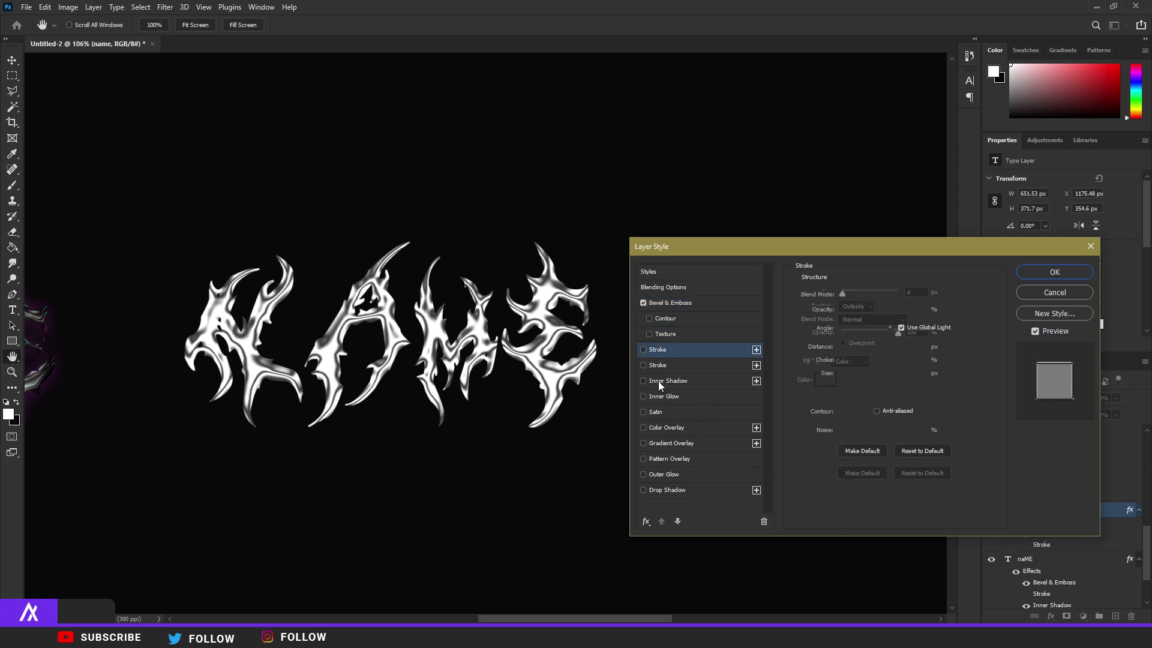
- Add an Inner Shadow in dark gray 303030 with 55% opacity, a 30° angle and 17 px distance
{"action": "scroll", "coordinate": [483, 379], "scroll_direction": "up", "scroll_amount": 5}
{"action": "scroll", "coordinate": [519, 381], "scroll_direction": "down", "scroll_amount": 4}
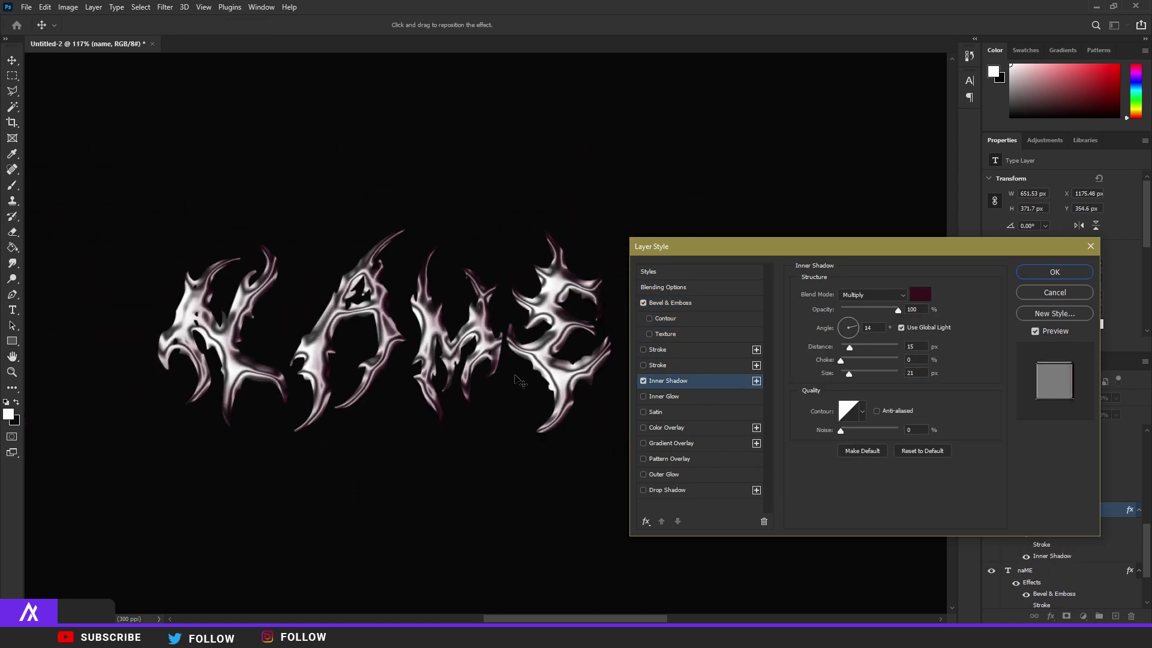
{"action": "left_click", "coordinate": [920, 294]}
{"action": "left_click", "coordinate": [478, 550]}
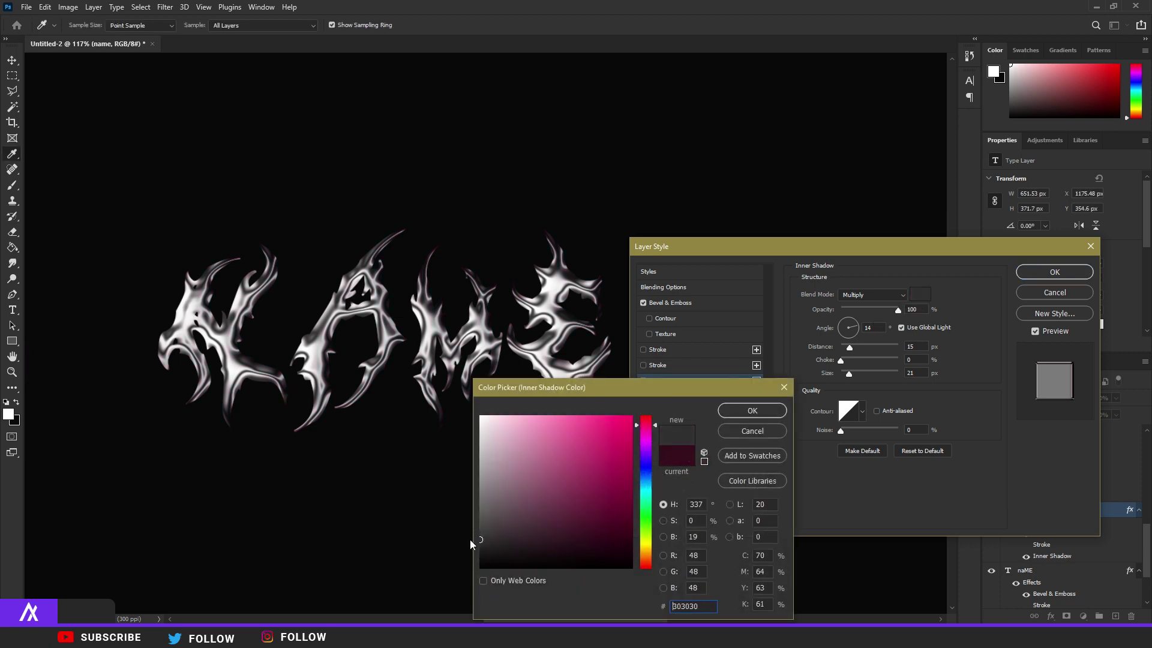
{"action": "left_click", "coordinate": [757, 411]}
{"action": "mouse_move", "coordinate": [873, 309]}
{"action": "left_mouse_down"}
{"action": "mouse_move", "coordinate": [848, 315]}
{"action": "mouse_move", "coordinate": [850, 351]}
{"action": "mouse_move", "coordinate": [869, 320]}
{"action": "left_mouse_up"}
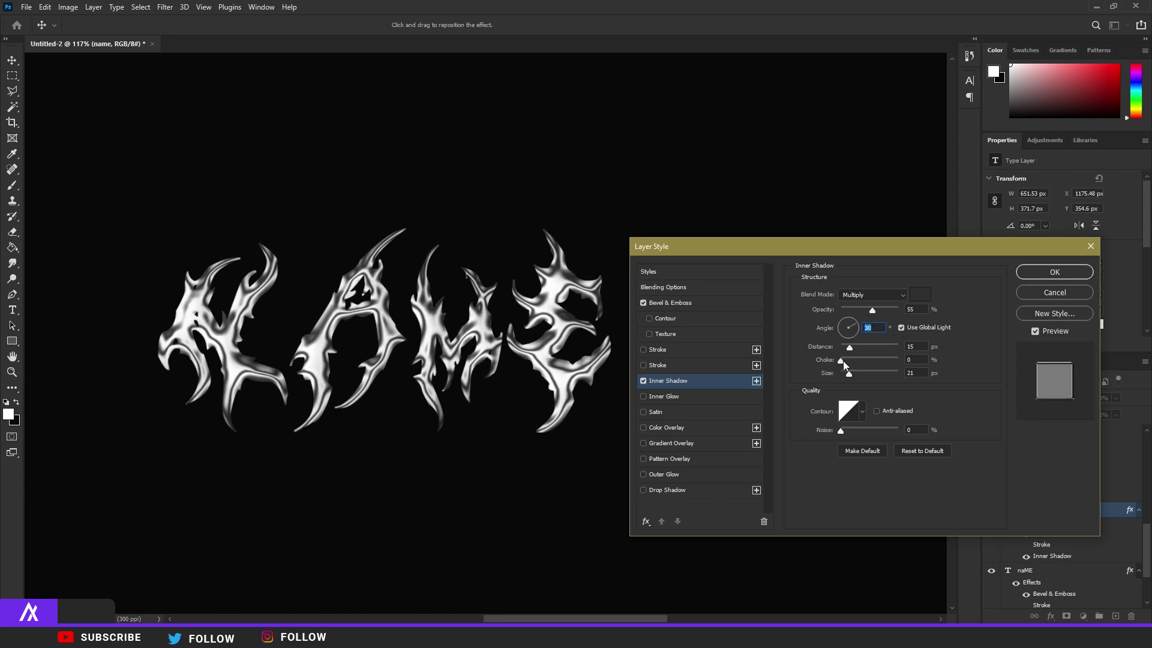
{"action": "mouse_move", "coordinate": [849, 373]}
{"action": "left_mouse_down"}
{"action": "mouse_move", "coordinate": [838, 376]}
{"action": "mouse_move", "coordinate": [897, 377]}
{"action": "mouse_move", "coordinate": [843, 382]}
{"action": "mouse_move", "coordinate": [851, 351]}
{"action": "left_mouse_up"}
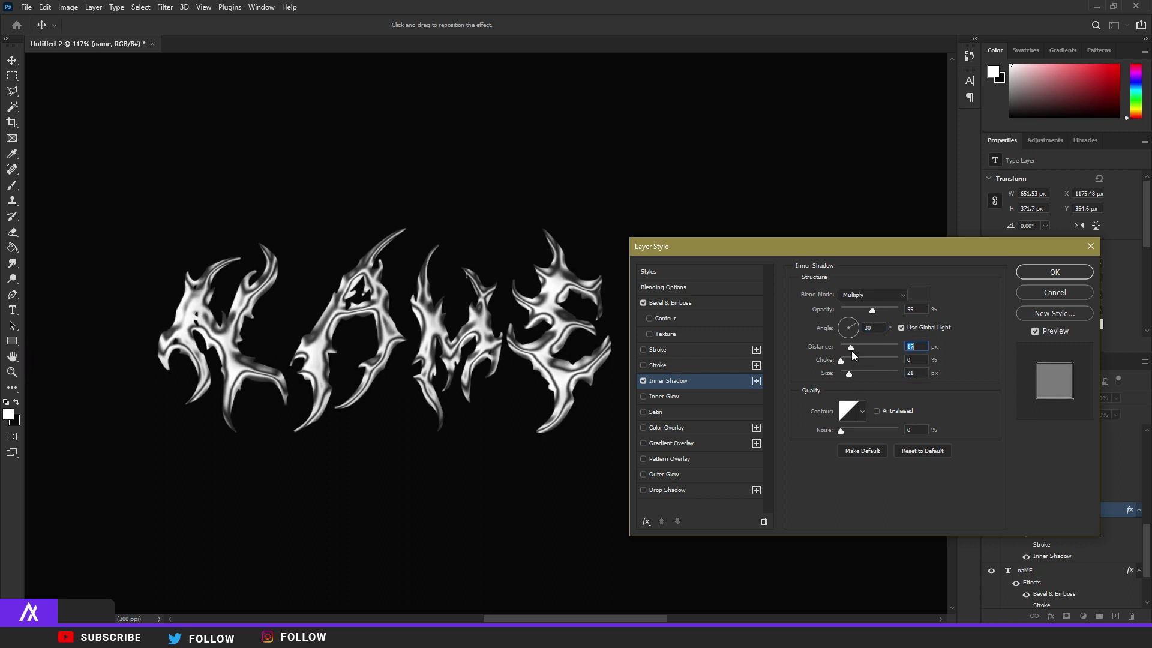
- Add a light blue Inner Glow with 11% opacity, 1% choke and 243 px size
{"action": "left_click", "coordinate": [666, 398]}
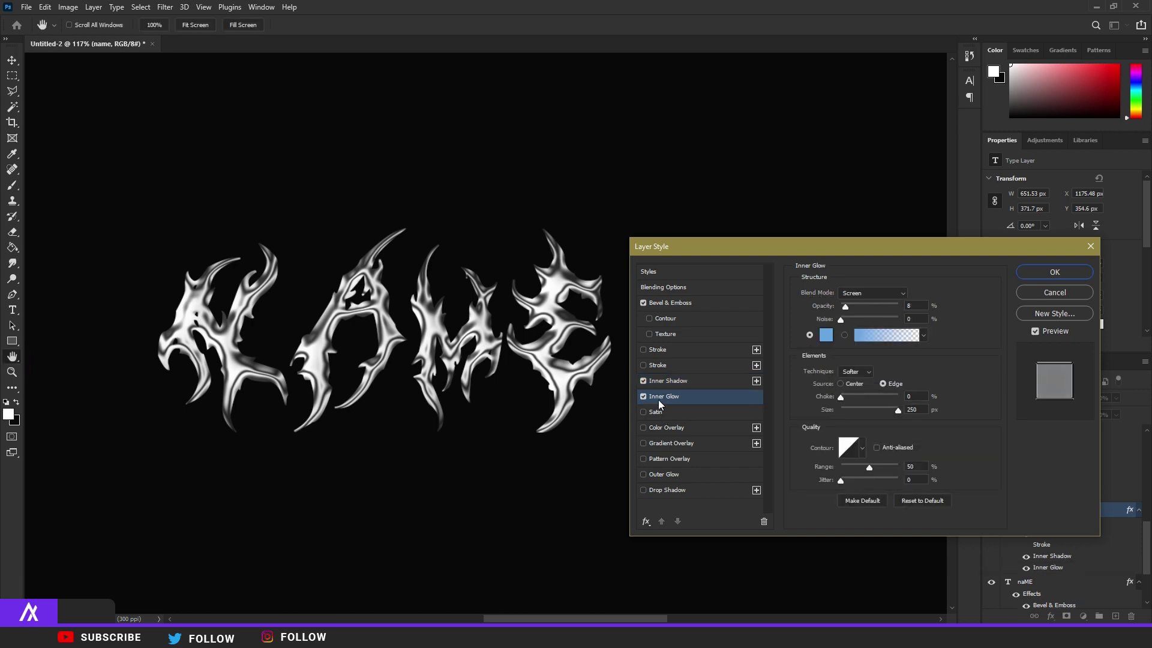
{"action": "scroll", "coordinate": [526, 363], "scroll_direction": "up", "scroll_amount": 14}
{"action": "scroll", "coordinate": [492, 357], "scroll_direction": "down", "scroll_amount": 5}
{"action": "scroll", "coordinate": [492, 357], "scroll_direction": "down", "scroll_amount": 6}
{"action": "left_click_drag", "start_coordinate": [880, 409], "coordinate": [909, 412]}
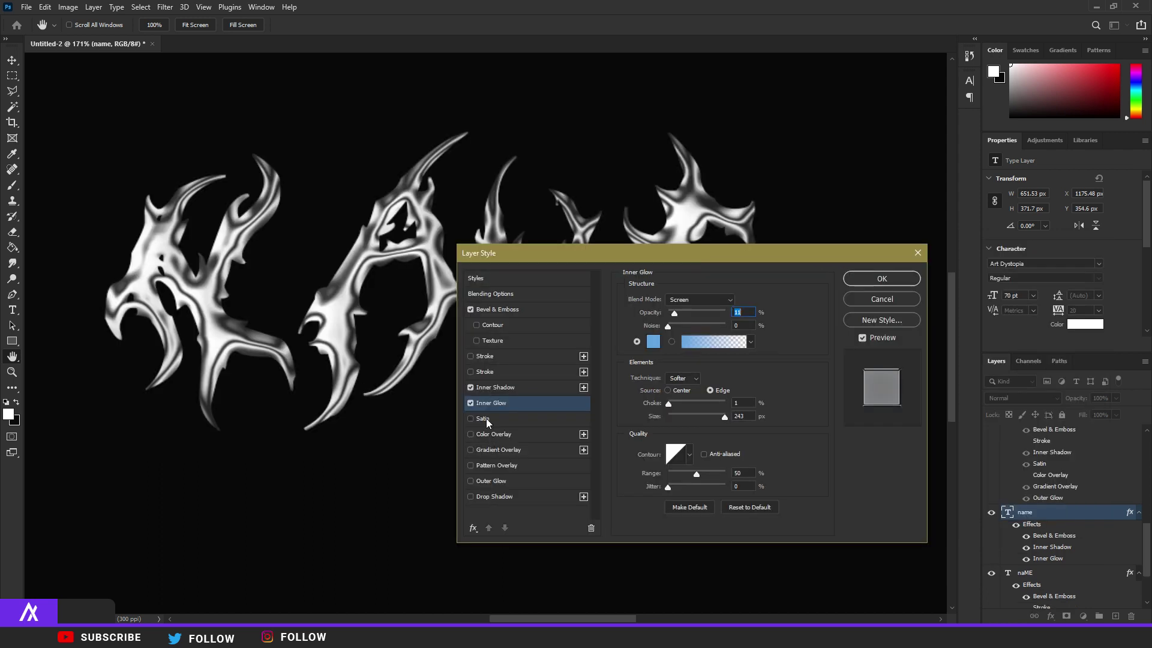
- Add a white Satin effect and a cyan Outer Glow at 36% opacity, and apply the layer styles
{"action": "left_click", "coordinate": [484, 419]}
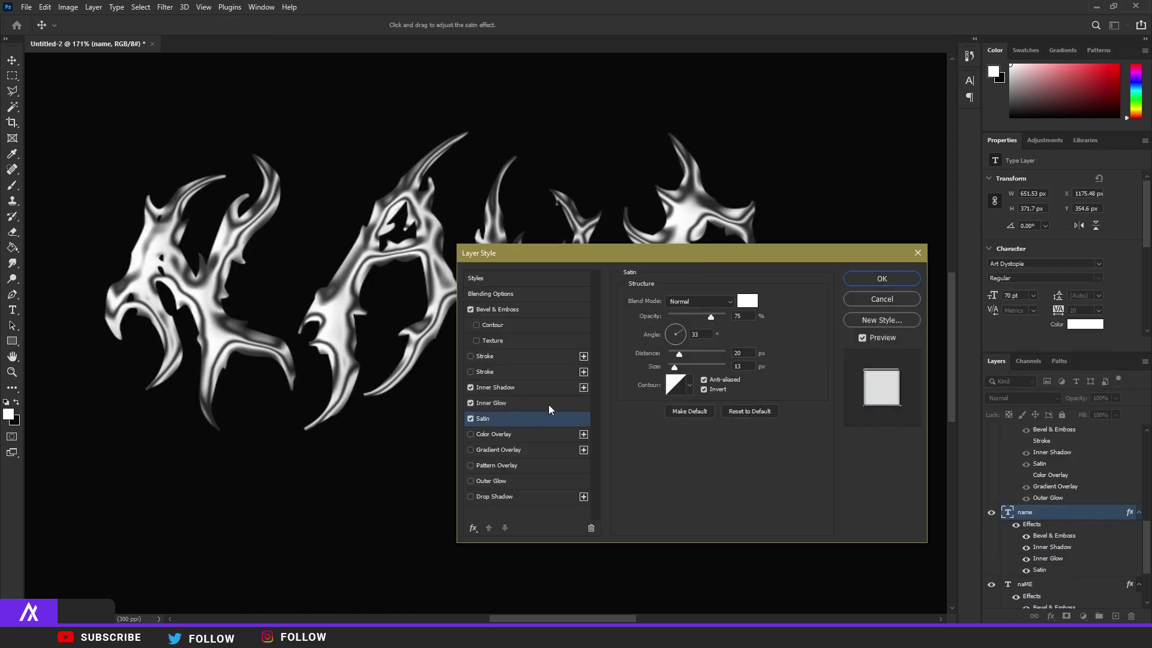
{"action": "mouse_move", "coordinate": [684, 337]}
{"action": "left_mouse_down"}
{"action": "mouse_move", "coordinate": [662, 326]}
{"action": "mouse_move", "coordinate": [697, 325]}
{"action": "mouse_move", "coordinate": [682, 326]}
{"action": "left_mouse_up"}
{"action": "left_click", "coordinate": [485, 483]}
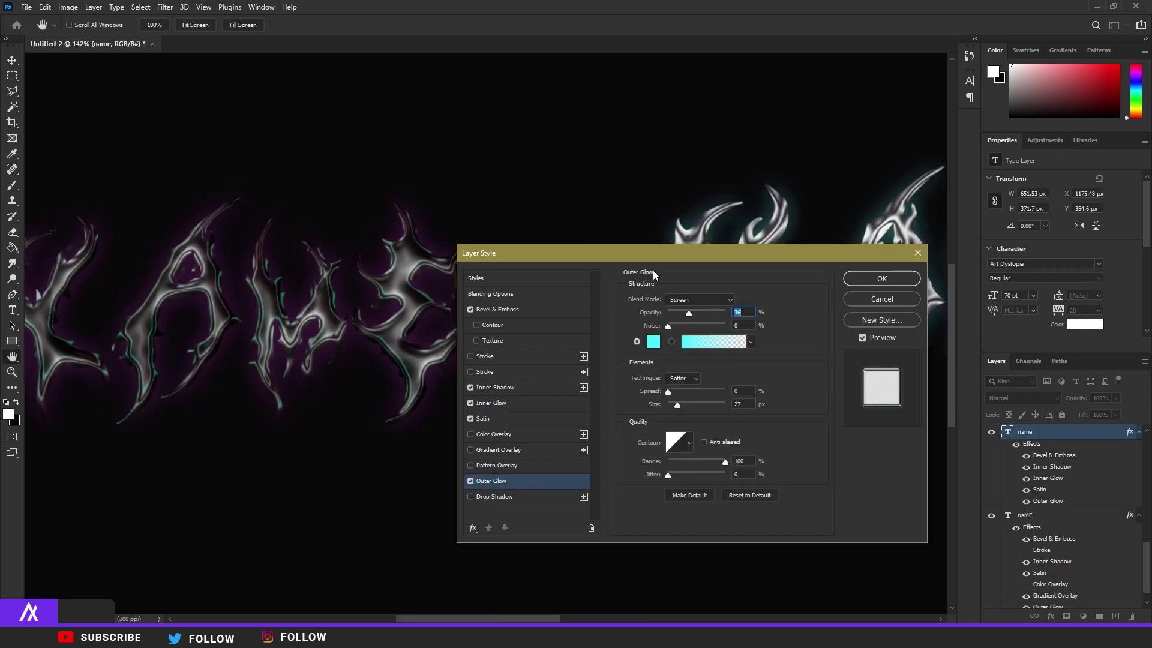
{"action": "left_click_drag", "start_coordinate": [714, 251], "coordinate": [437, 238]}
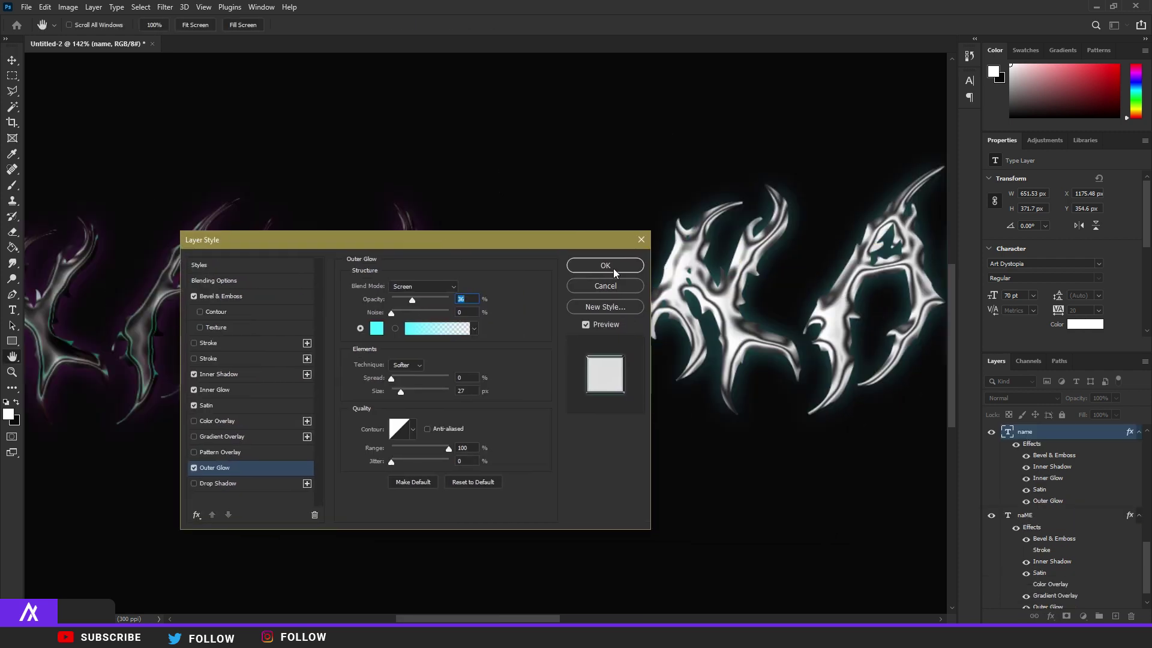
{"action": "left_click", "coordinate": [613, 269]}
{"action": "scroll", "coordinate": [764, 324], "scroll_direction": "down", "scroll_amount": 2}
{"action": "scroll", "coordinate": [859, 331], "scroll_direction": "up", "scroll_amount": 2}
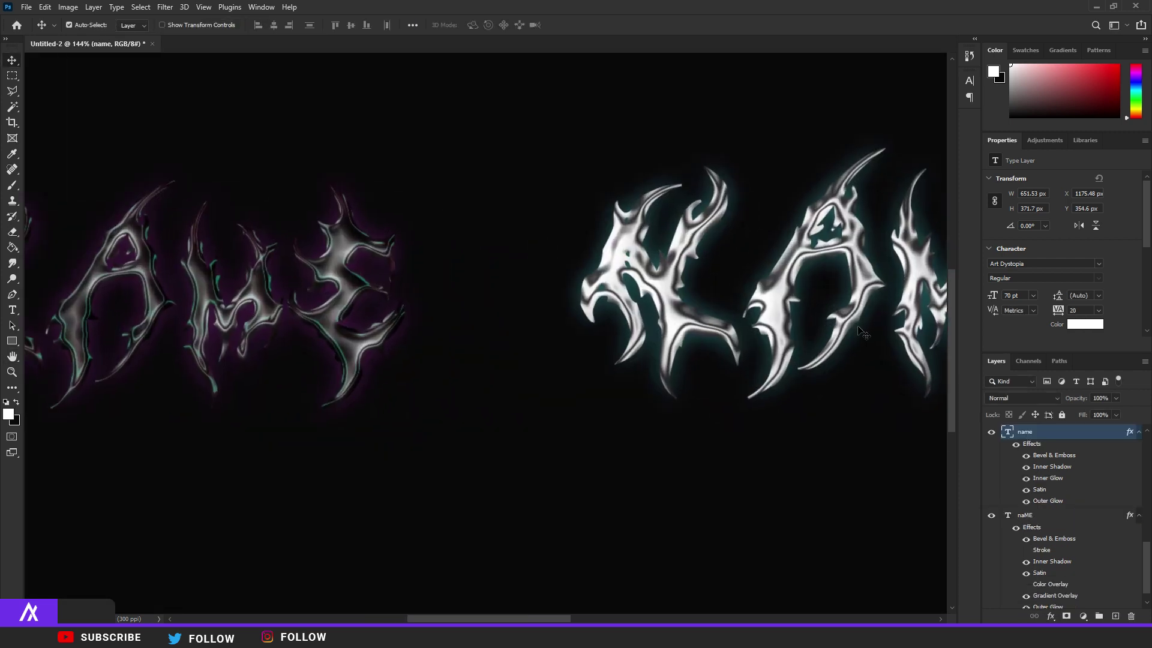
{"action": "left_click_drag", "start_coordinate": [818, 300], "coordinate": [574, 320]}
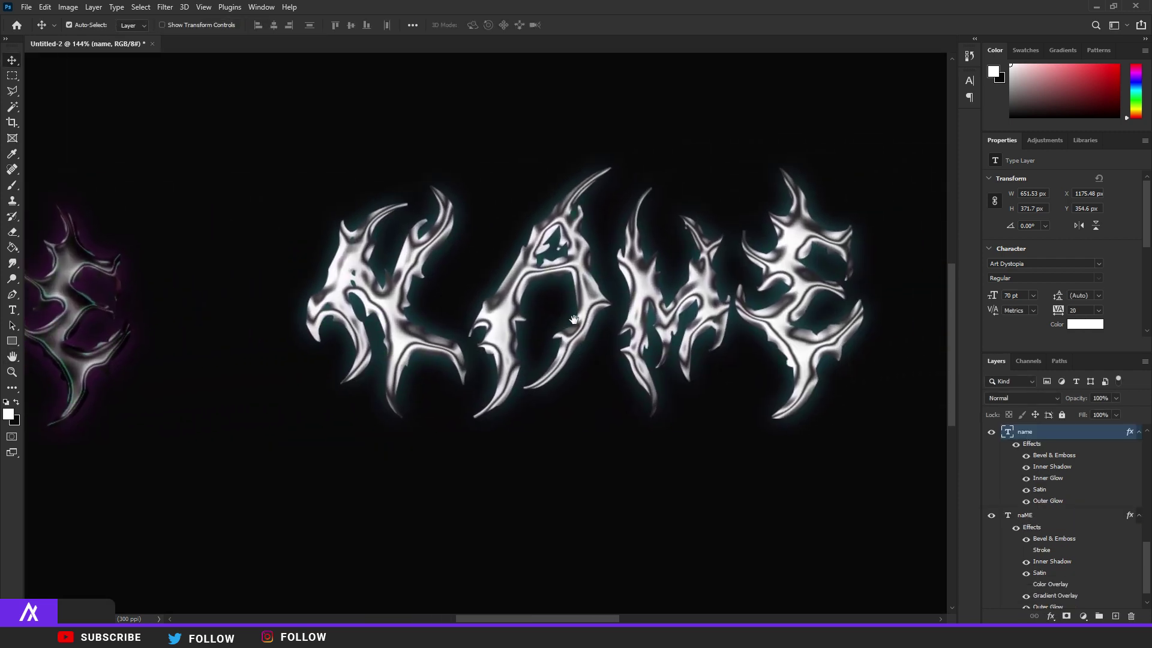
- Add a black-to-white linear Gradient Overlay to the text, adjust its opacity and compare the text with and without it
{"action": "double_click", "coordinate": [1077, 437]}
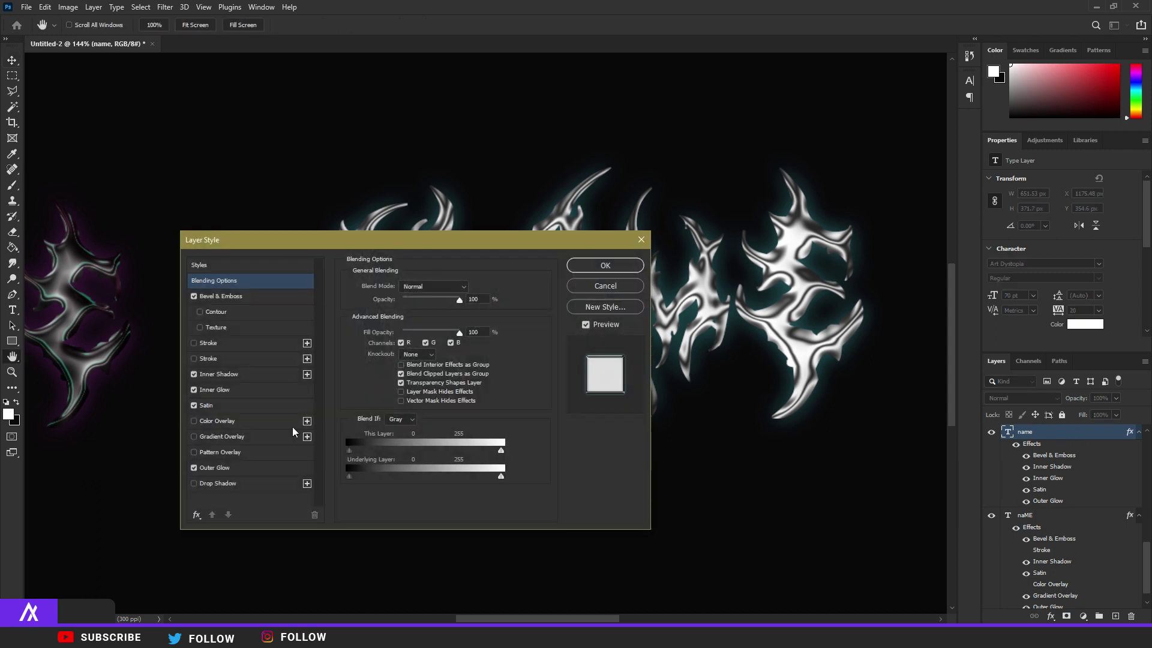
{"action": "left_click", "coordinate": [225, 436]}
{"action": "left_click_drag", "start_coordinate": [470, 244], "coordinate": [670, 405]}
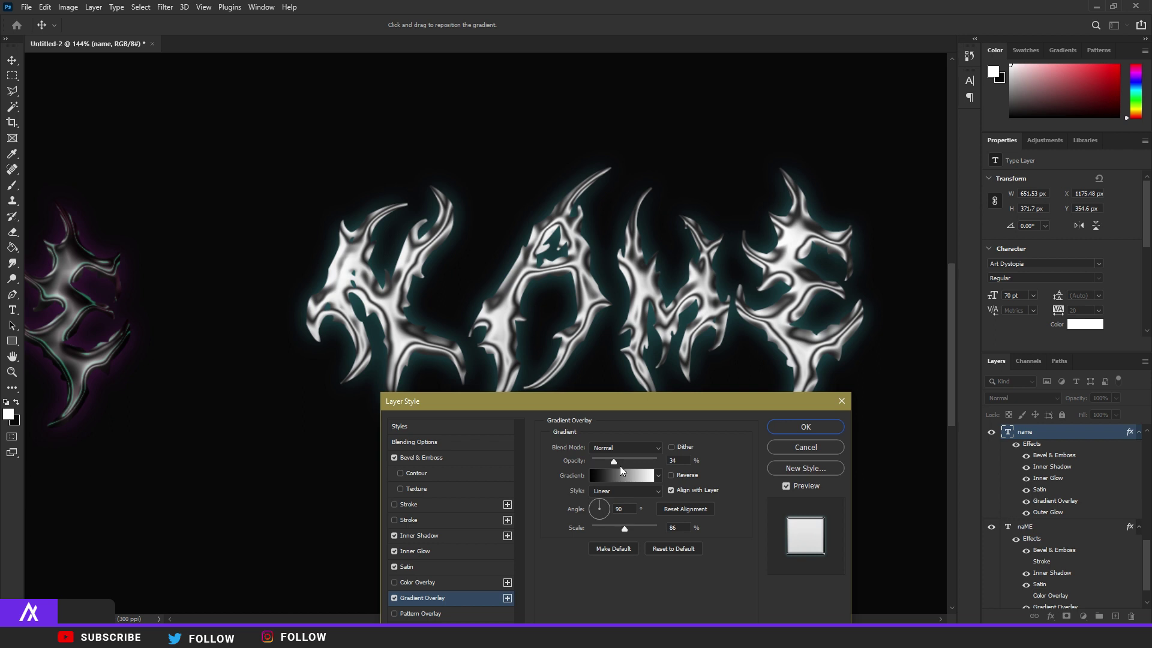
{"action": "left_click_drag", "start_coordinate": [619, 461], "coordinate": [619, 459]}
{"action": "left_click", "coordinate": [394, 593]}
{"action": "left_click", "coordinate": [393, 594]}
{"action": "left_click", "coordinate": [393, 595]}
- Set the Bevel & Emboss depth to 157% and apply the layer styles
{"action": "left_click", "coordinate": [431, 453]}
{"action": "left_click_drag", "start_coordinate": [604, 475], "coordinate": [606, 473]}
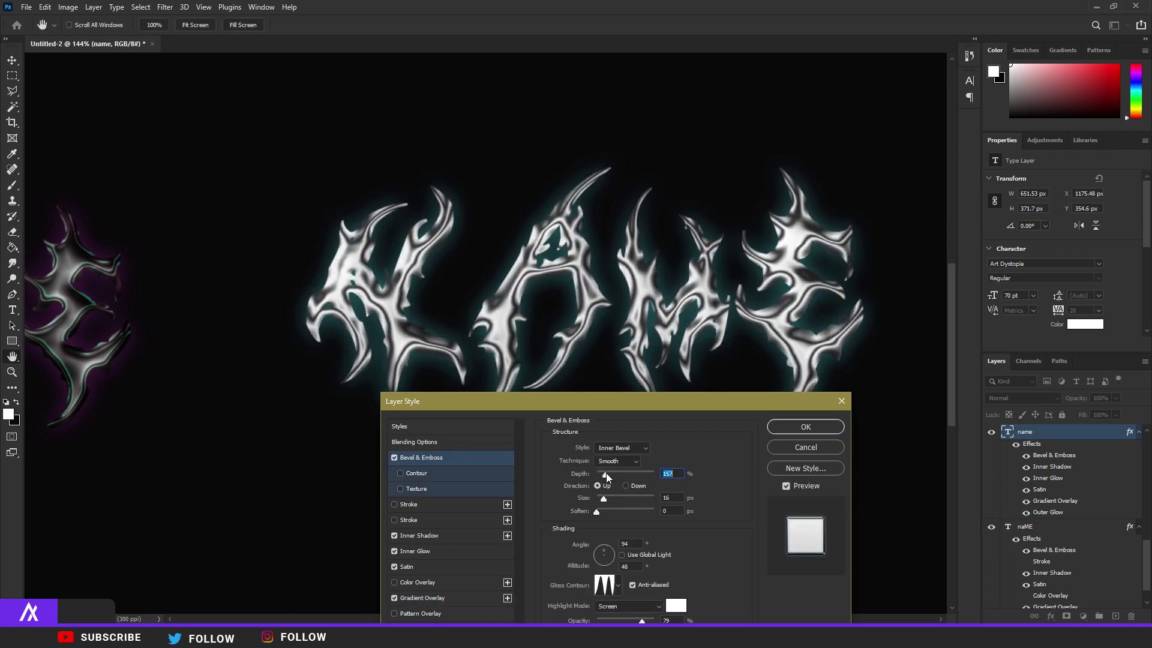
{"action": "key", "text": "Return"}
{"action": "key", "text": "ctrl+0"}
- Try the Ninja Naruto and NiceSL-Beta fonts on the NAME text
{"action": "key", "text": "t"}
{"action": "left_click_drag", "start_coordinate": [311, 317], "coordinate": [812, 330]}
{"action": "left_click", "coordinate": [173, 25]}
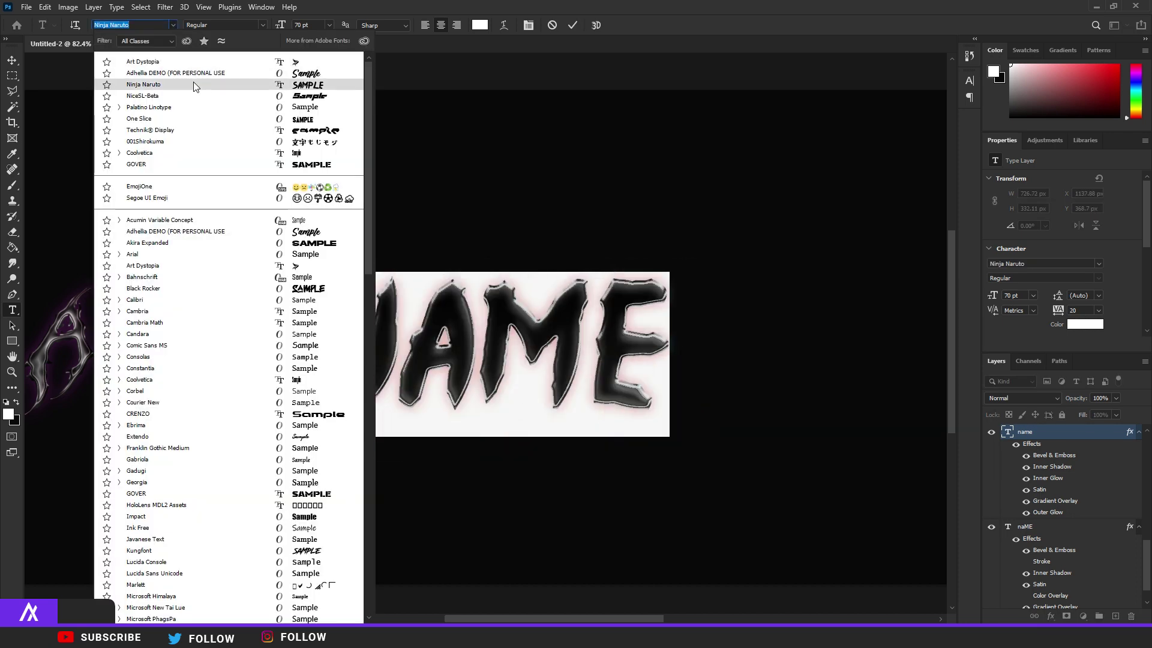
{"action": "left_click", "coordinate": [239, 100]}
{"action": "type", "text": "nice"}
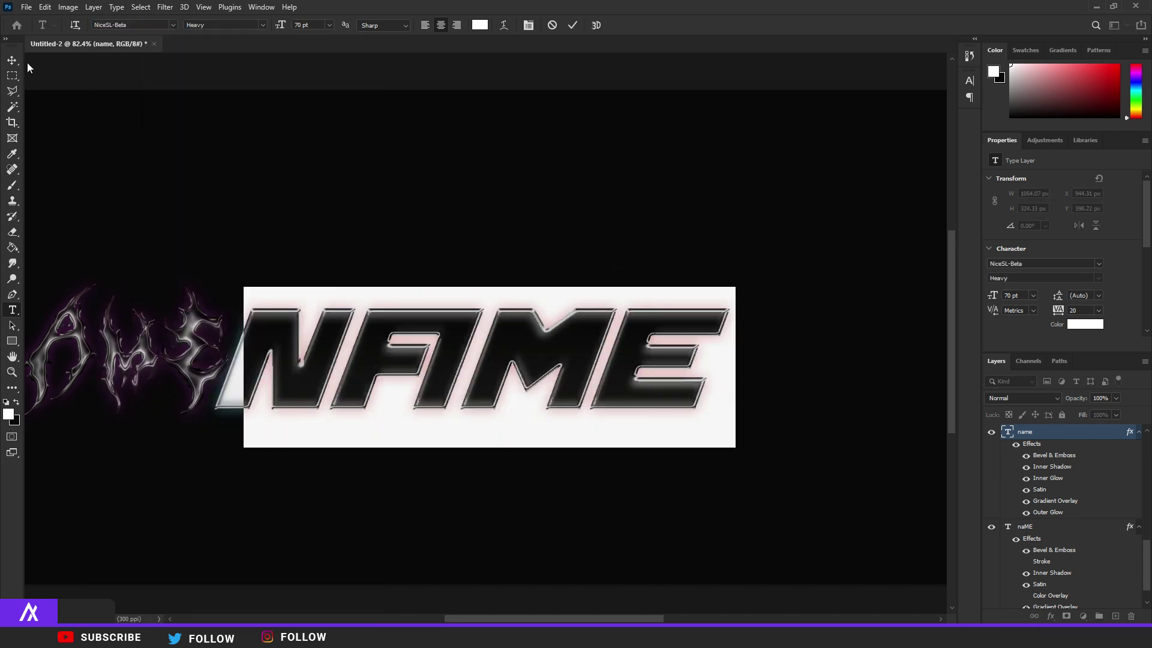
{"action": "left_click", "coordinate": [12, 60]}
- Show the Hue/Saturation 1 adjustment layer and set its hue to -5
{"action": "scroll", "coordinate": [497, 427], "scroll_direction": "up", "scroll_amount": 4}
{"action": "scroll", "coordinate": [495, 426], "scroll_direction": "down", "scroll_amount": 3}
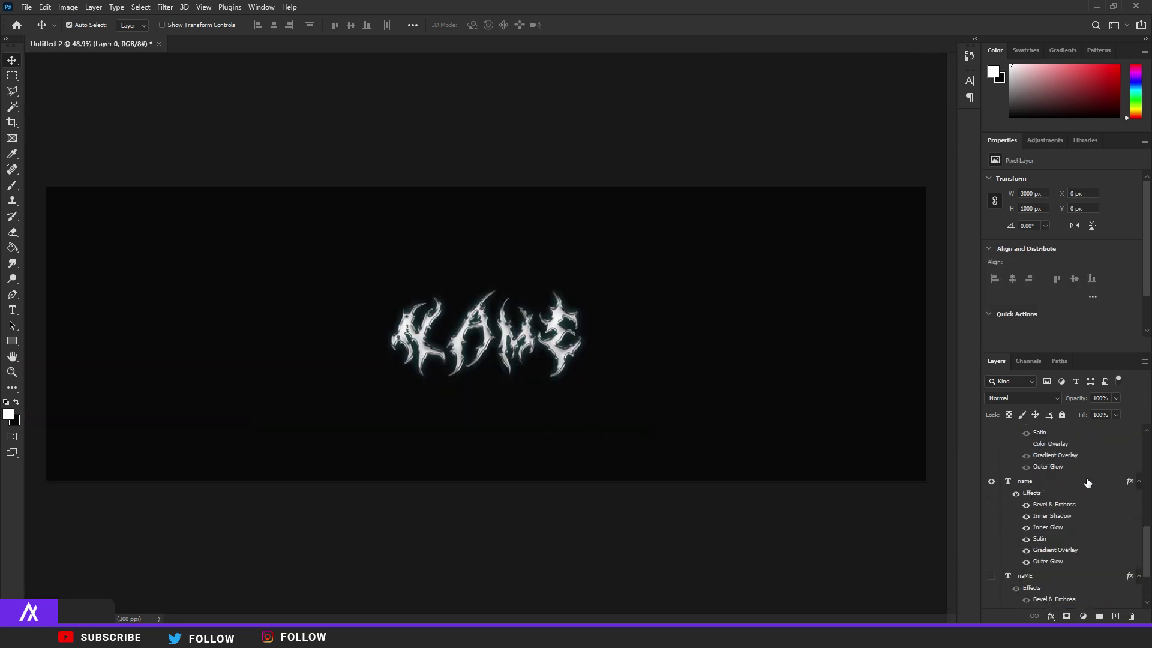
{"action": "scroll", "coordinate": [1023, 473], "scroll_direction": "up", "scroll_amount": 5}
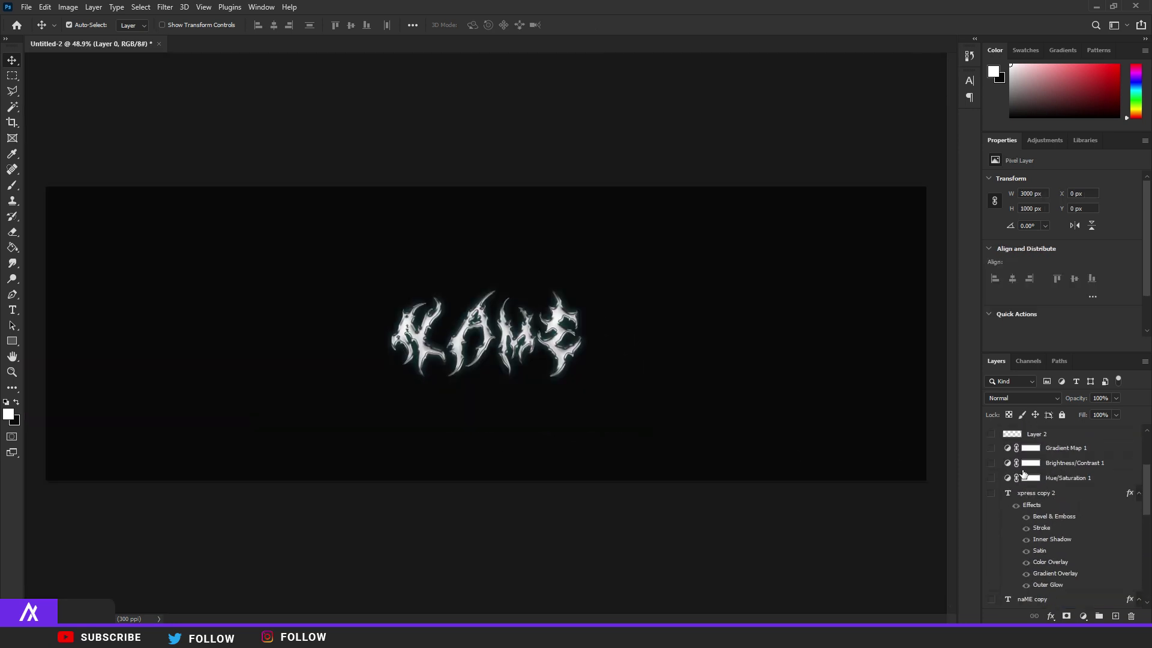
{"action": "left_click", "coordinate": [1057, 481]}
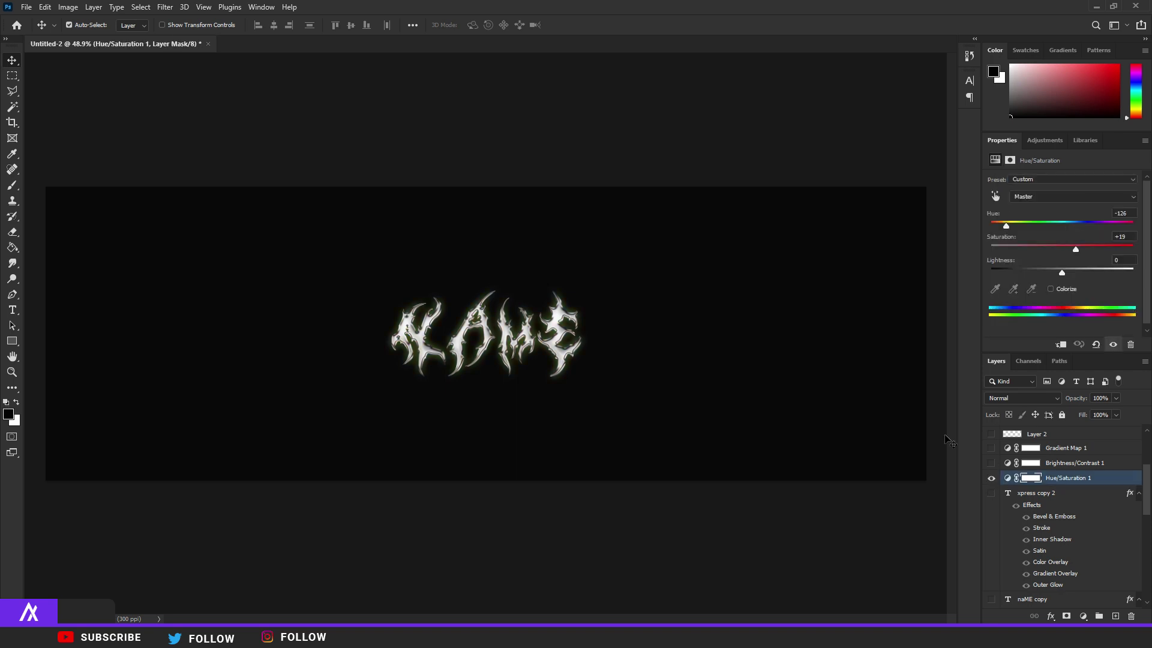
{"action": "scroll", "coordinate": [621, 324], "scroll_direction": "up", "scroll_amount": 6}
{"action": "left_click_drag", "start_coordinate": [1011, 225], "coordinate": [1058, 226]}
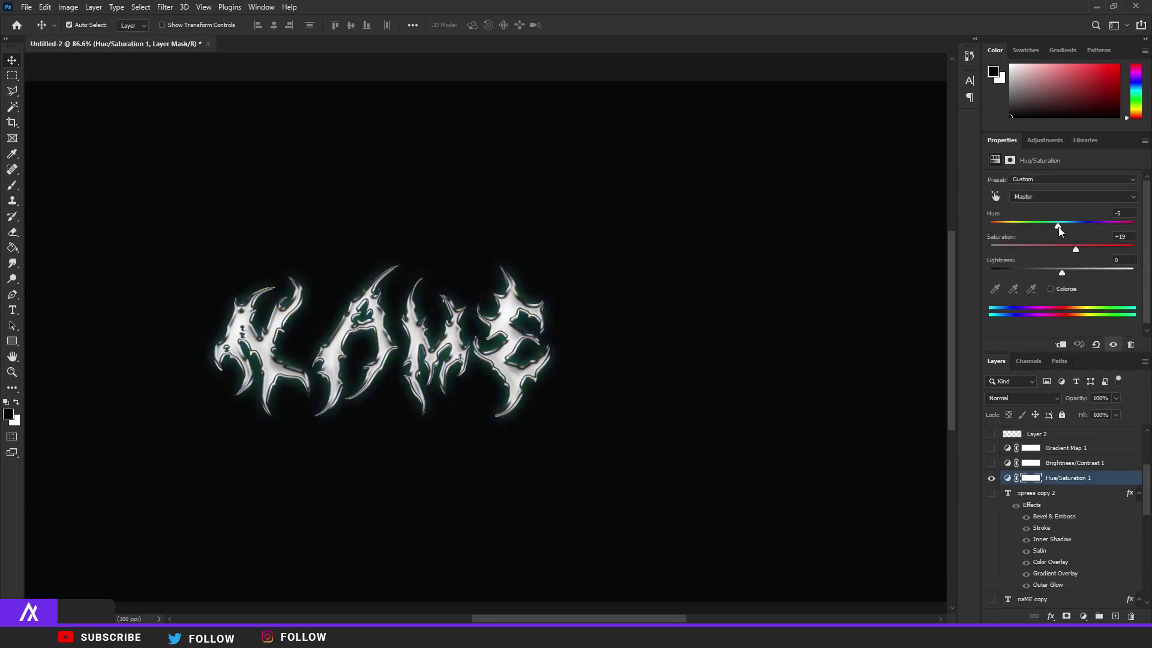
- Show the Brightness/Contrast 1 adjustment layer and set its brightness to 37
{"action": "key", "text": "ctrl+0"}
{"action": "scroll", "coordinate": [422, 343], "scroll_direction": "up", "scroll_amount": 3}
{"action": "scroll", "coordinate": [1056, 480], "scroll_direction": "up", "scroll_amount": 2}
{"action": "left_click", "coordinate": [991, 488]}
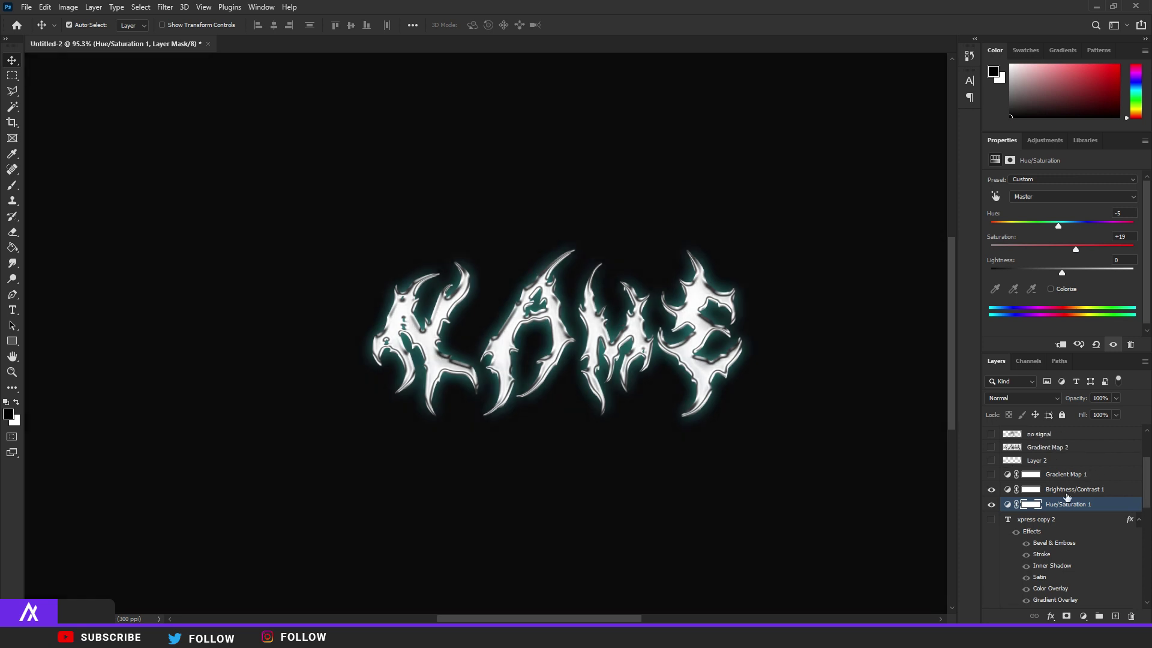
{"action": "left_click", "coordinate": [1074, 489]}
{"action": "left_click_drag", "start_coordinate": [1082, 212], "coordinate": [1078, 213]}
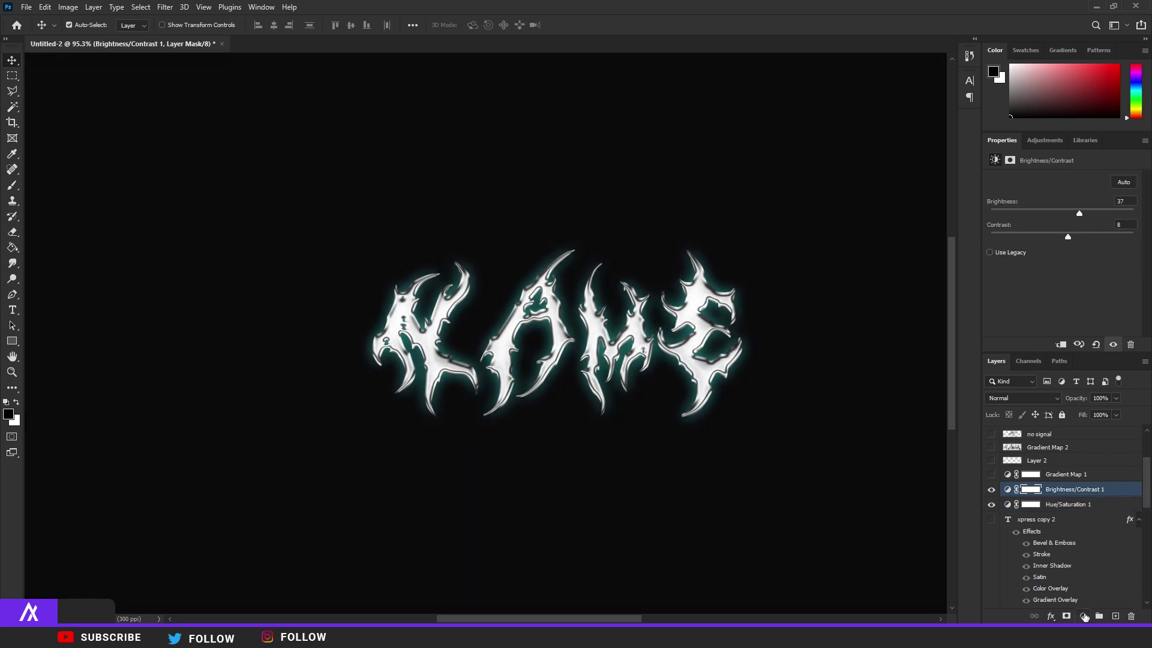
- Set the contrast of Brightness/Contrast 1 to 13 and toggle the adjustment to compare the text
{"action": "left_click", "coordinate": [1083, 616]}
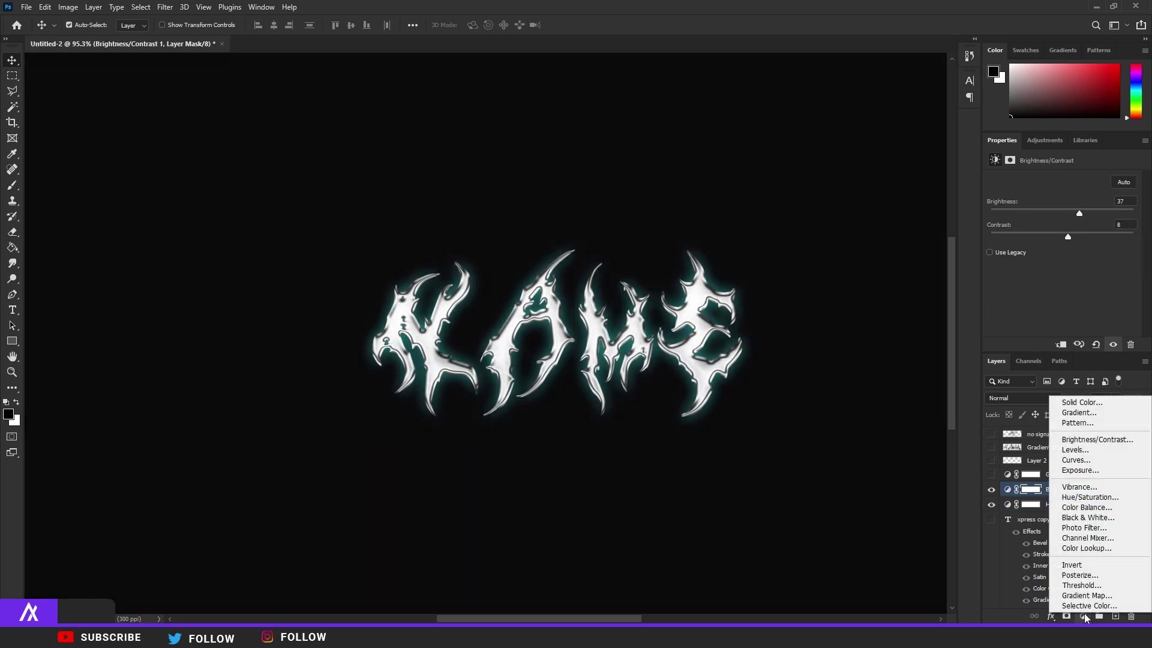
{"action": "left_click", "coordinate": [996, 492]}
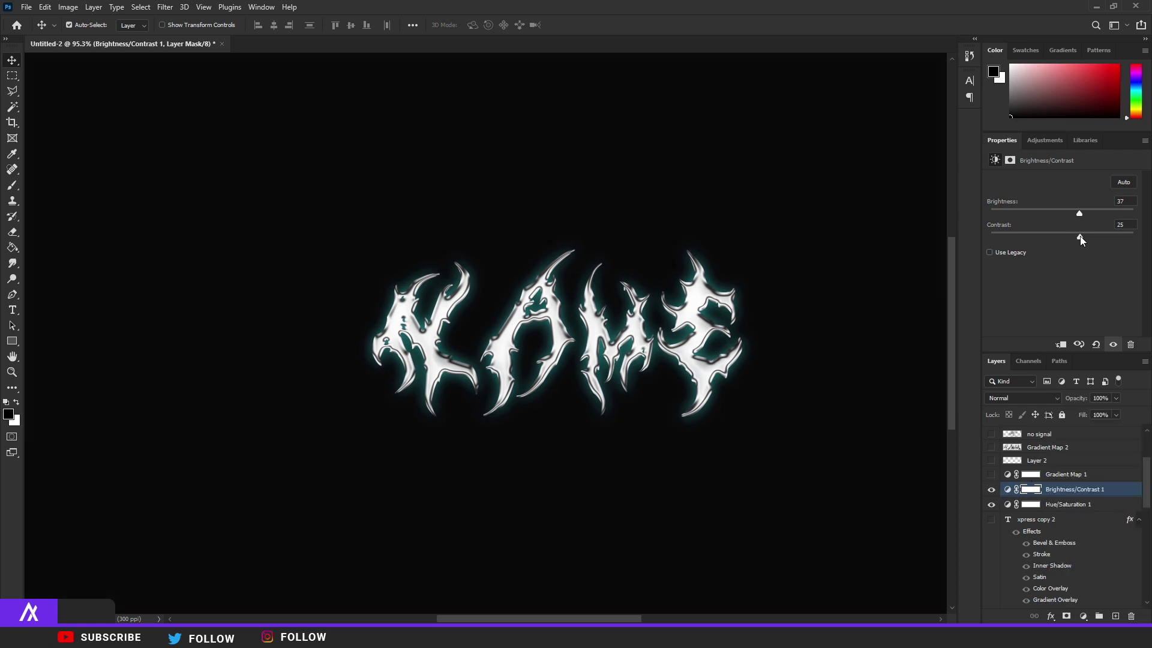
{"action": "left_click", "coordinate": [990, 490]}
{"action": "left_click", "coordinate": [990, 490]}
{"action": "scroll", "coordinate": [754, 453], "scroll_direction": "up", "scroll_amount": 2}
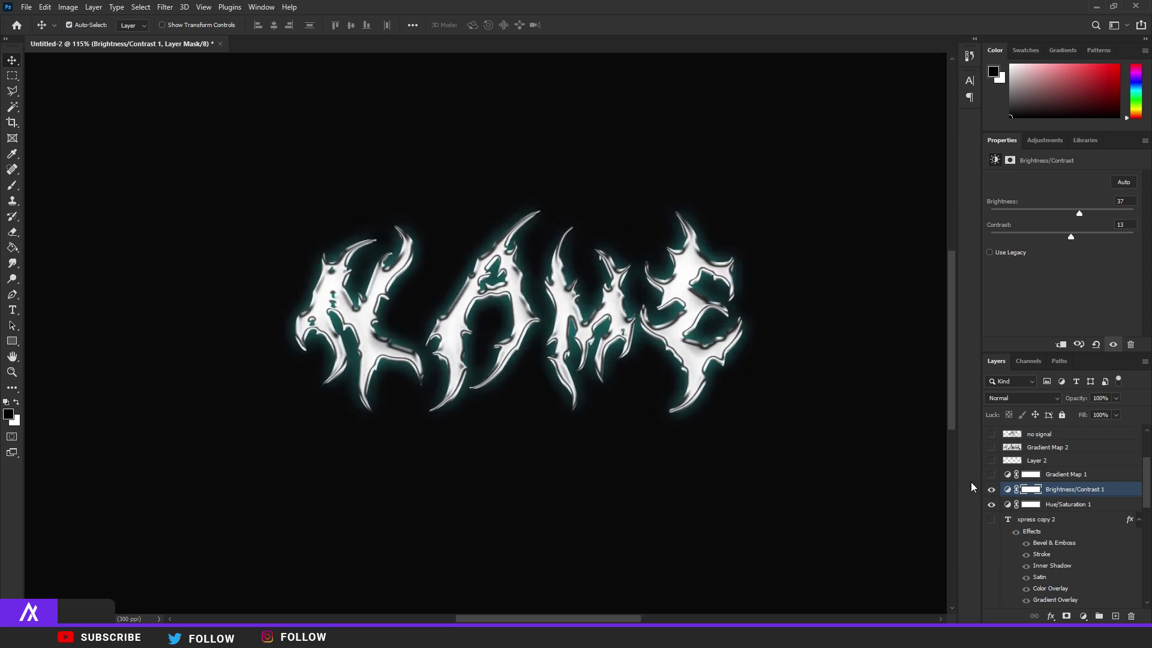
- Show the Gradient Map 1 adjustment layer and toggle its visibility to compare the text with and without it
{"action": "left_click", "coordinate": [991, 475]}
{"action": "left_click", "coordinate": [1064, 480]}
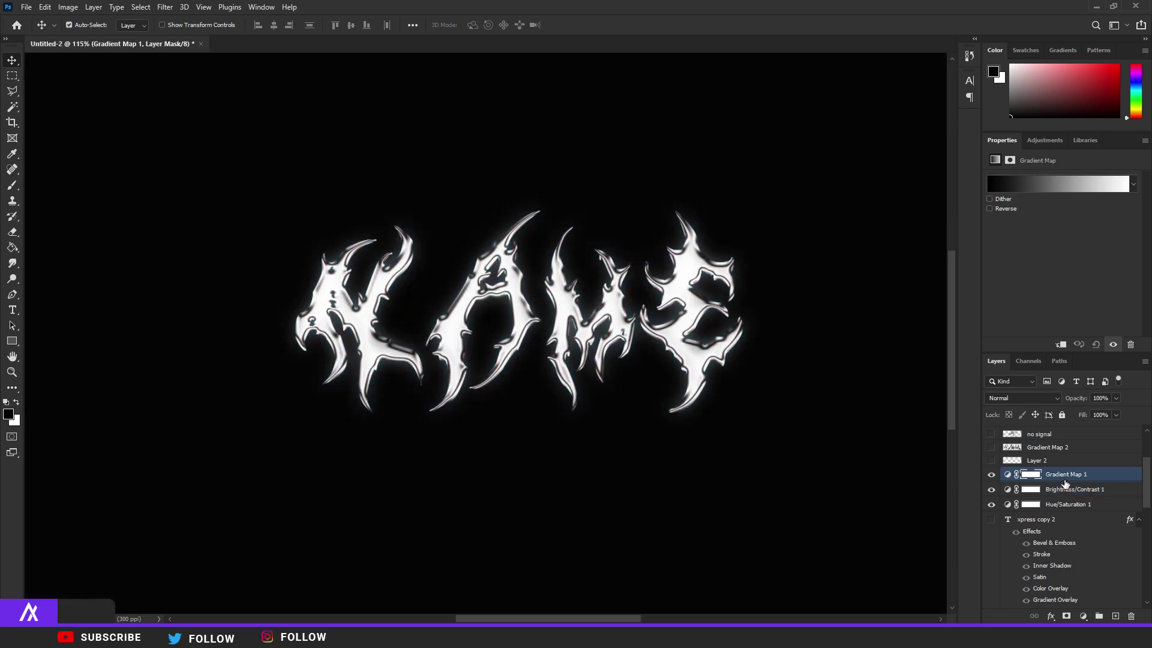
{"action": "left_click", "coordinate": [991, 474]}
{"action": "left_click", "coordinate": [991, 475]}
- Try the Blue_20 preset on Gradient Map 1 with the Hue blend mode
{"action": "left_click", "coordinate": [1039, 185]}
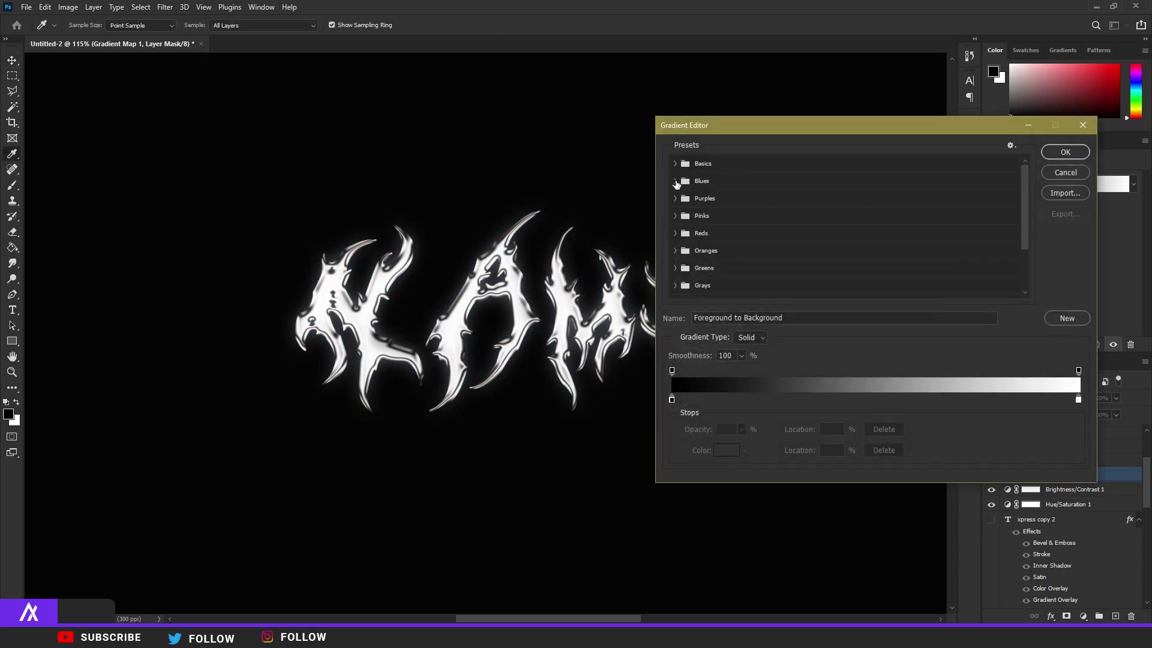
{"action": "left_click", "coordinate": [676, 181]}
{"action": "left_click", "coordinate": [717, 220]}
{"action": "left_click", "coordinate": [750, 223]}
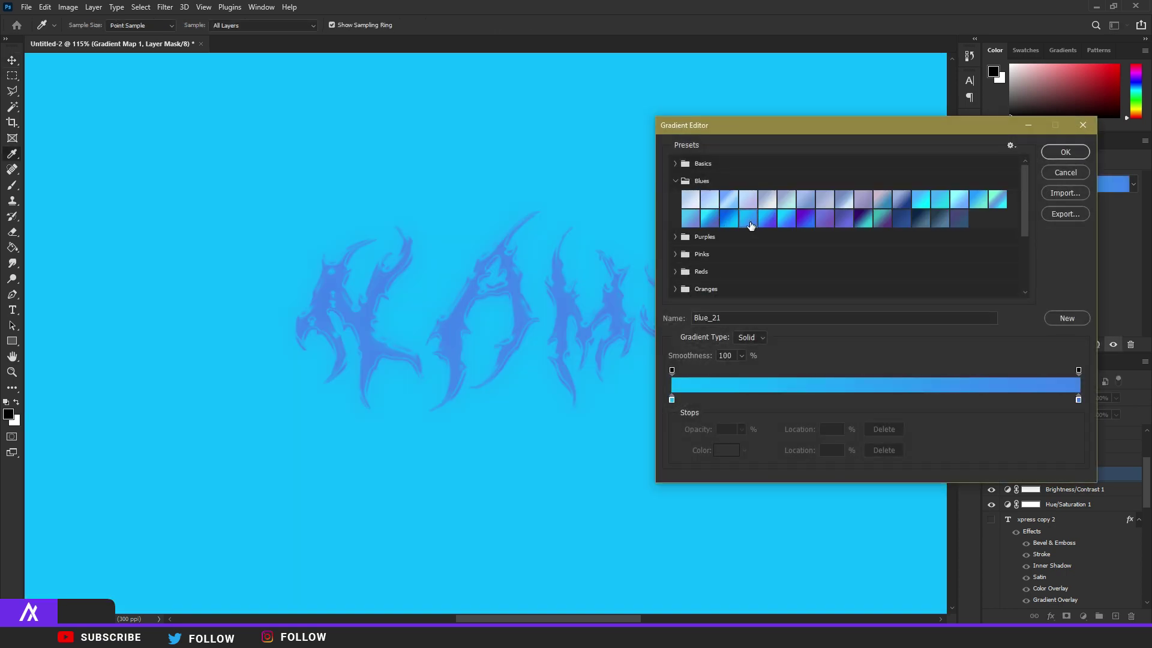
{"action": "left_click", "coordinate": [725, 222]}
{"action": "left_click", "coordinate": [1065, 153]}
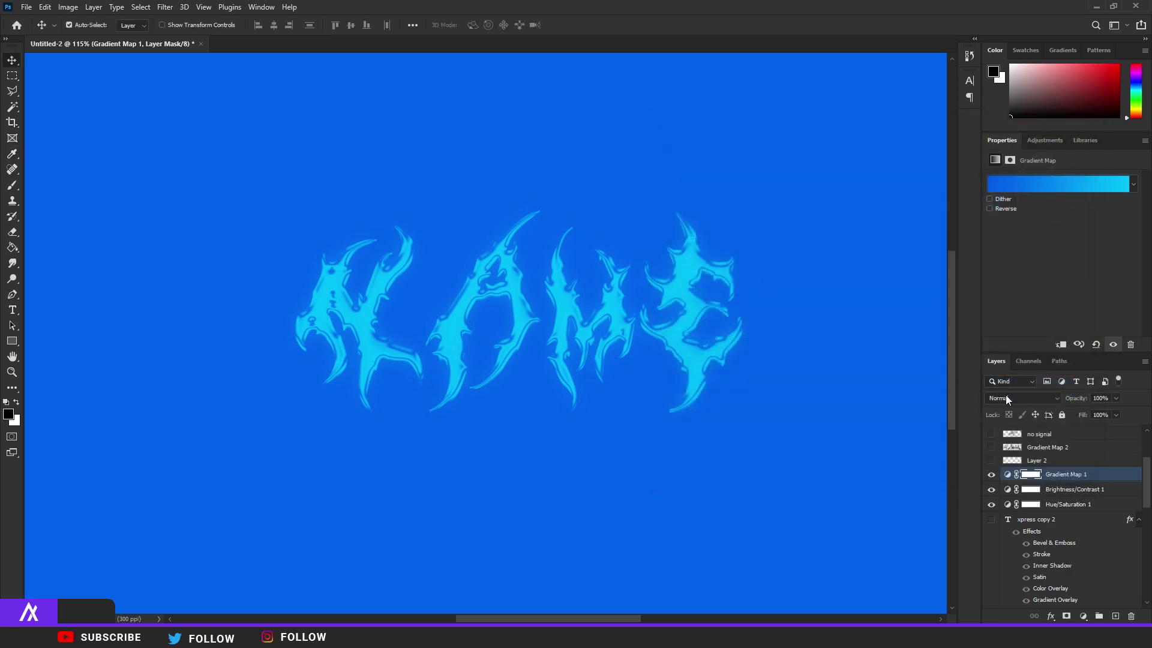
{"action": "left_click", "coordinate": [1023, 397]}
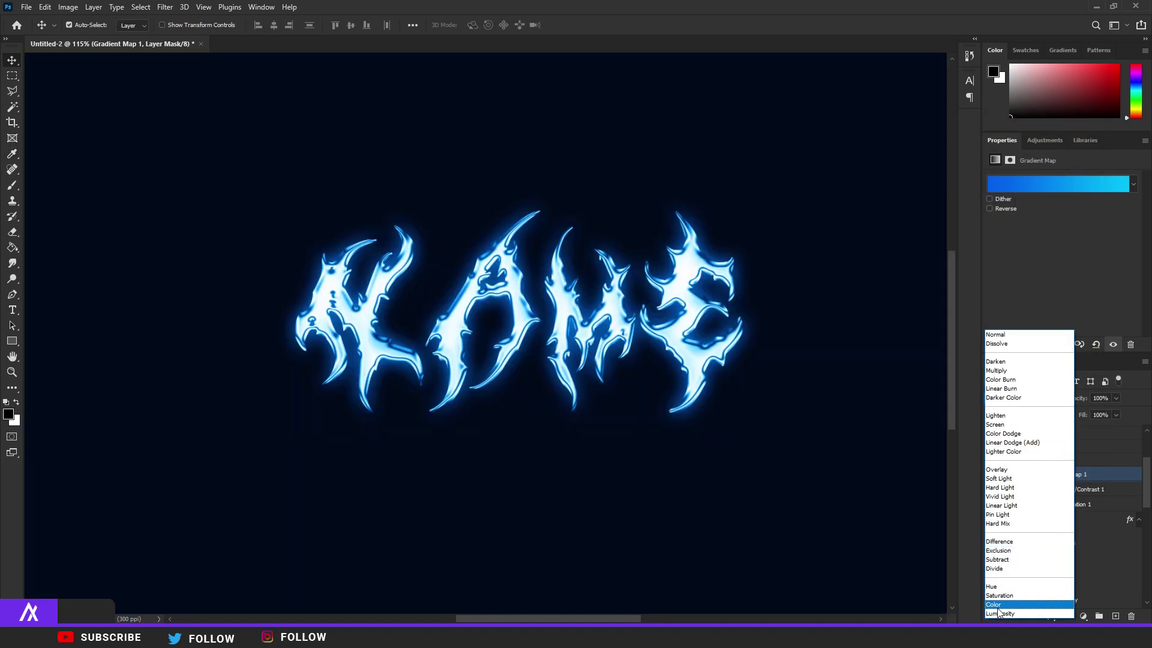
{"action": "left_click", "coordinate": [1010, 586]}
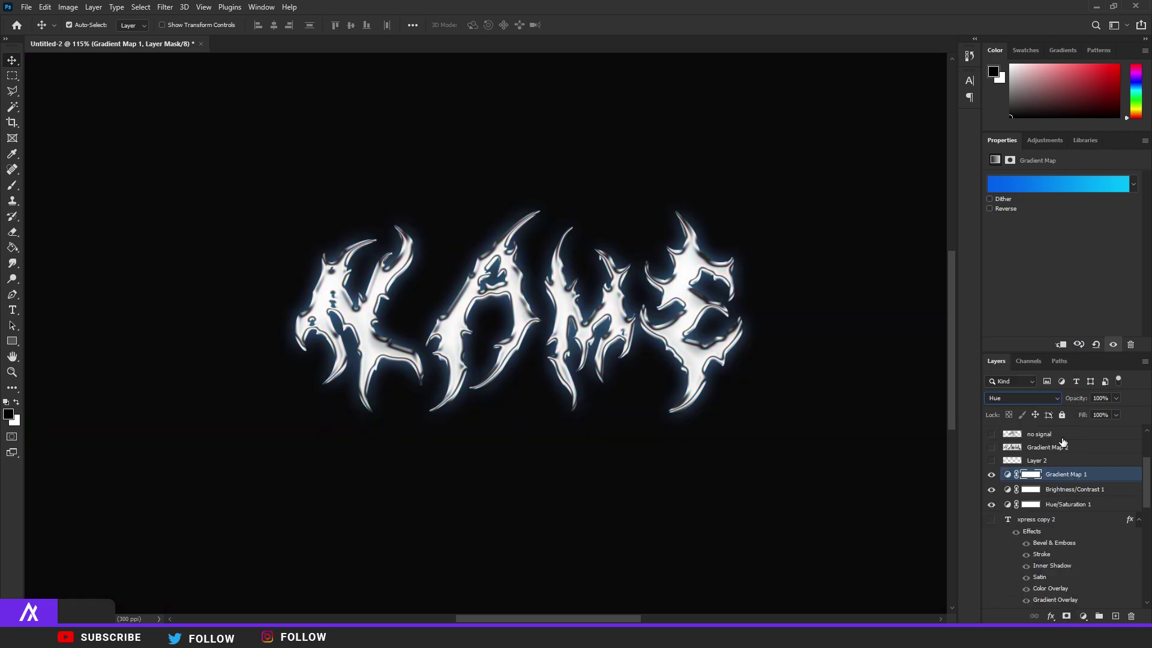
- Set Gradient Map 1 back to the black-to-white Foreground to Background preset and its blend mode to Dissolve
{"action": "left_click", "coordinate": [1003, 188]}
{"action": "left_click", "coordinate": [676, 163]}
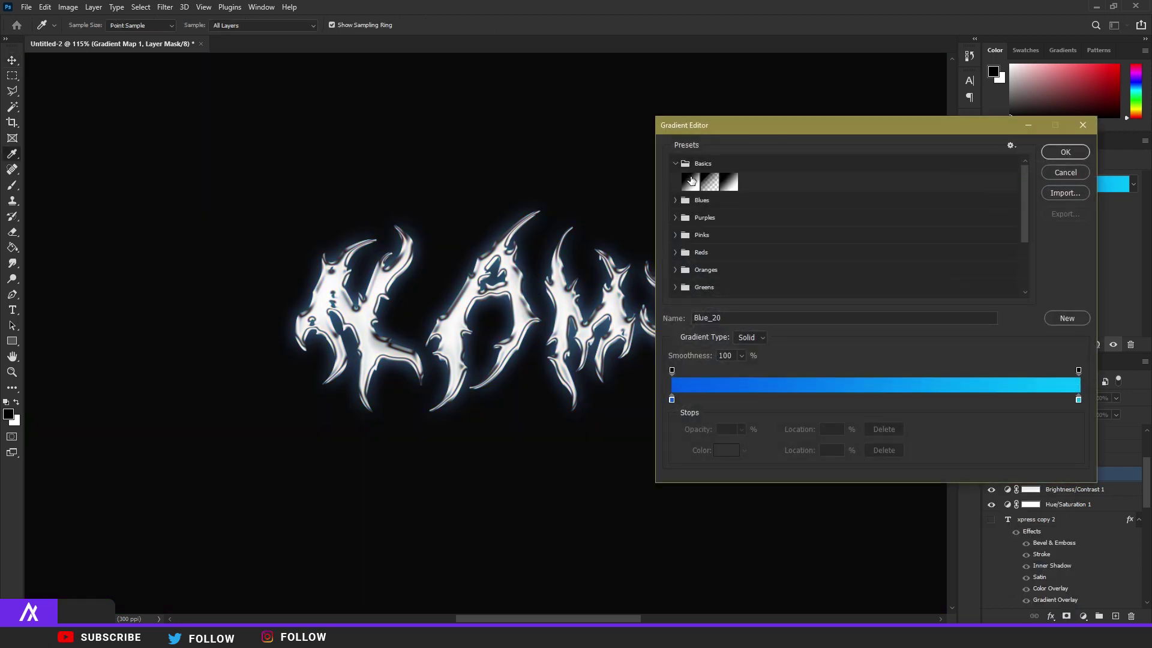
{"action": "left_click", "coordinate": [690, 181]}
{"action": "left_click", "coordinate": [1066, 152]}
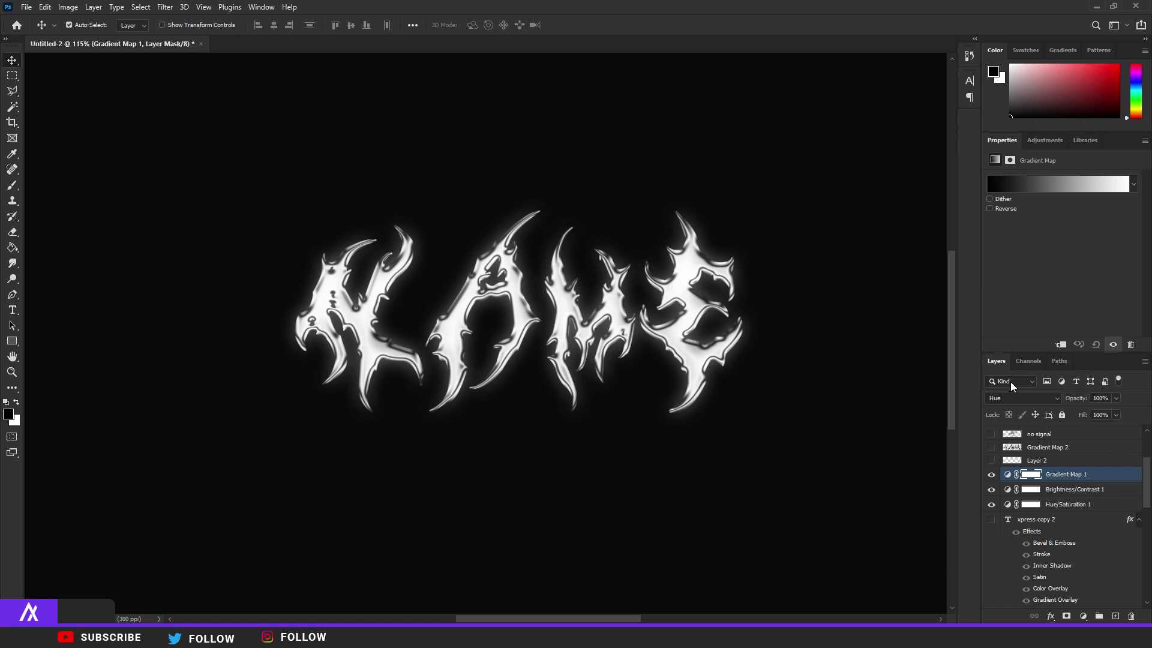
{"action": "left_click", "coordinate": [1014, 398]}
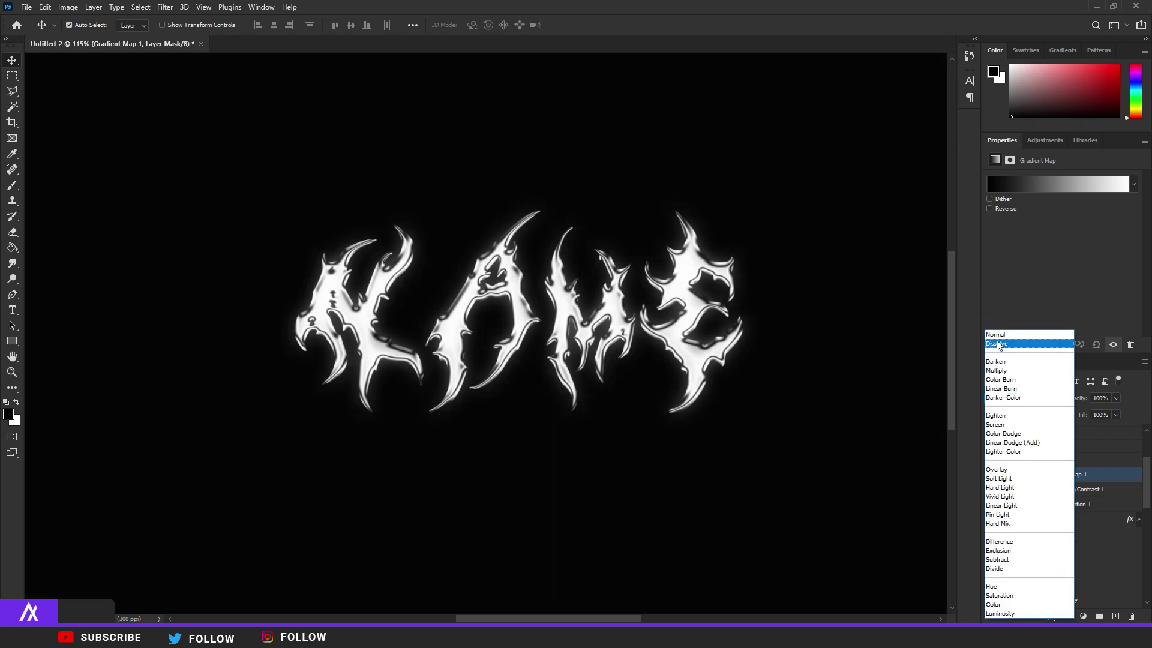
{"action": "left_click", "coordinate": [998, 345]}
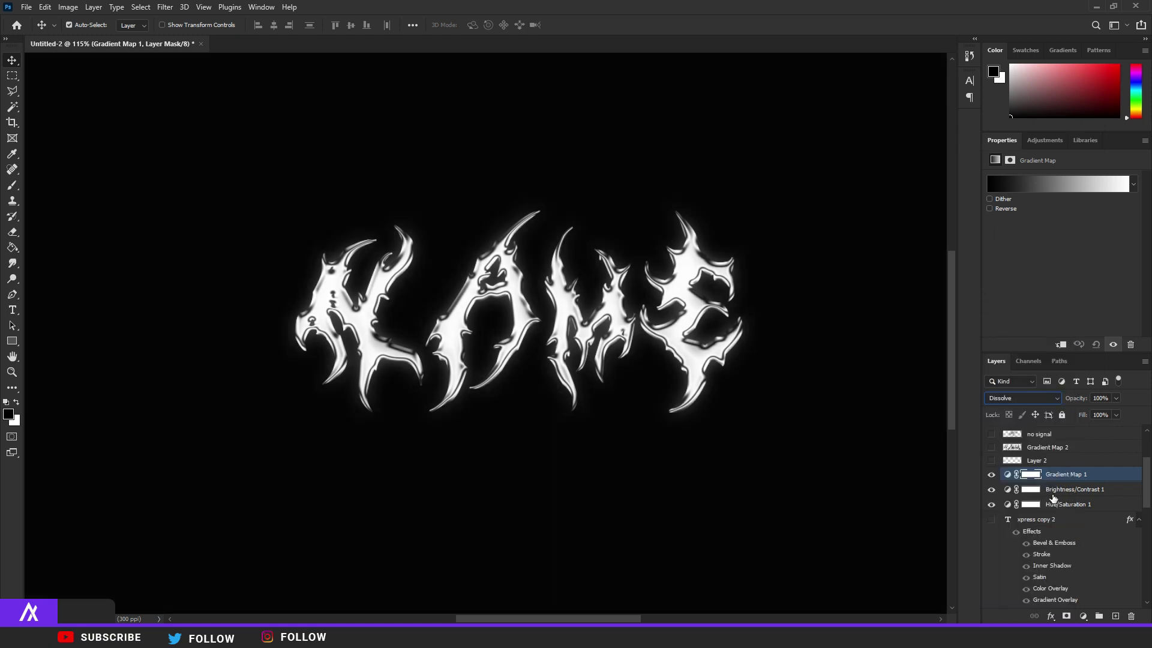
- Show the perspective grid on Layer 2 and scale it down to about 1370 × 324 px around the NAME text
{"action": "left_click", "coordinate": [991, 461]}
{"action": "left_click", "coordinate": [1037, 460]}
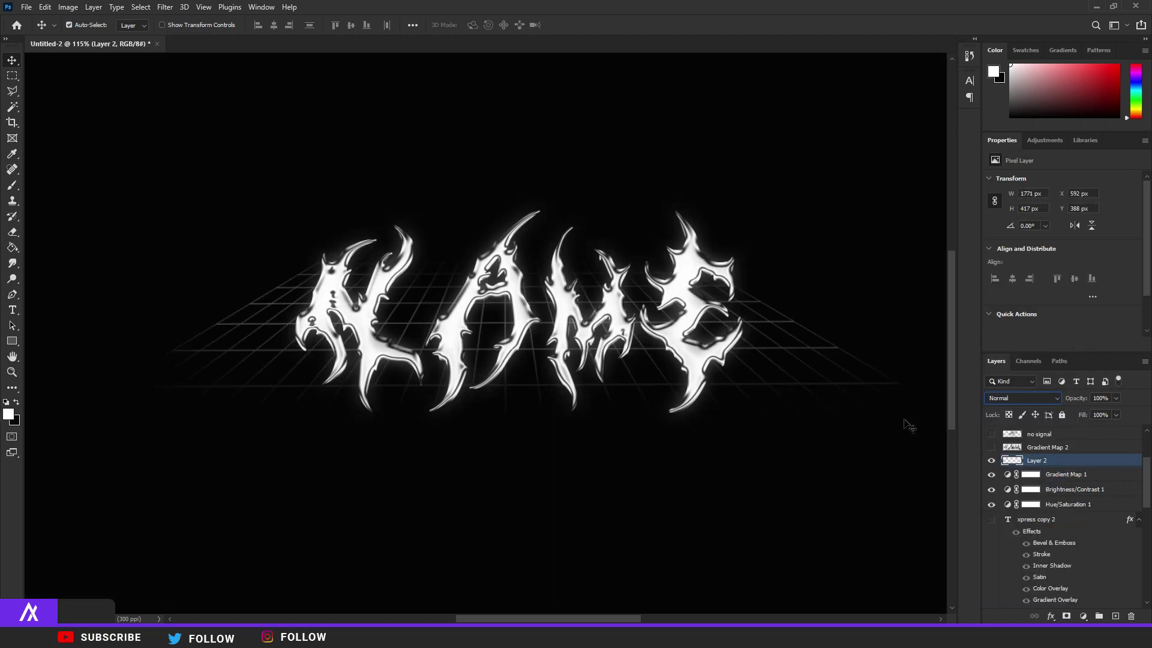
{"action": "scroll", "coordinate": [813, 356], "scroll_direction": "down", "scroll_amount": 3}
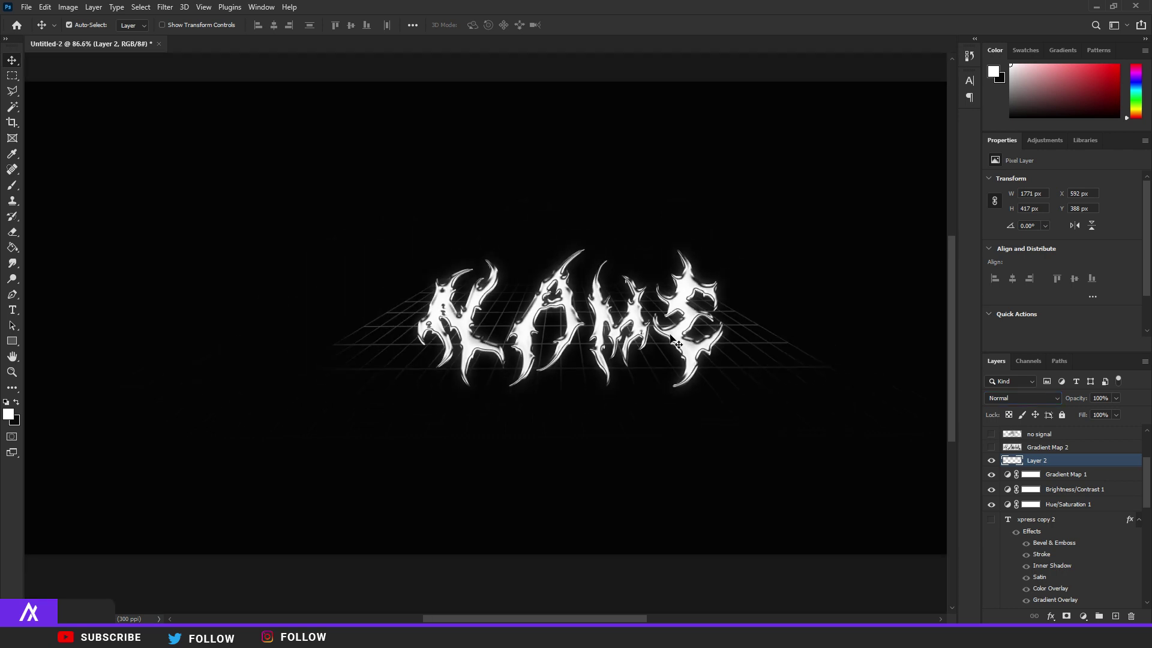
{"action": "scroll", "coordinate": [750, 371], "scroll_direction": "down", "scroll_amount": 3}
{"action": "scroll", "coordinate": [528, 348], "scroll_direction": "up", "scroll_amount": 3}
{"action": "key", "text": "ctrl+t"}
{"action": "scroll", "coordinate": [301, 353], "scroll_direction": "up", "scroll_amount": 3}
{"action": "left_click_drag", "start_coordinate": [352, 357], "coordinate": [379, 361]}
{"action": "scroll", "coordinate": [402, 366], "scroll_direction": "down", "scroll_amount": 3}
{"action": "left_click_drag", "start_coordinate": [845, 454], "coordinate": [765, 441]}
{"action": "left_click_drag", "start_coordinate": [634, 401], "coordinate": [637, 391]}
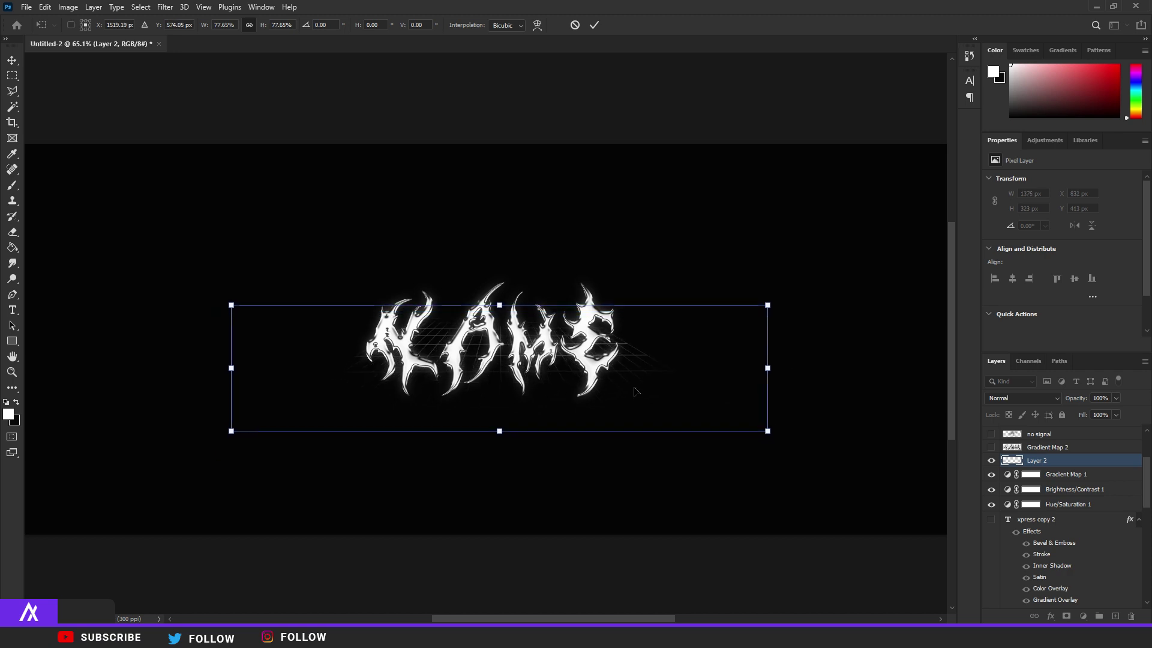
{"action": "key", "text": "Return"}
- Show the Gradient Map 2 texture layer and delete it from the document
{"action": "scroll", "coordinate": [593, 369], "scroll_direction": "up", "scroll_amount": 3}
{"action": "left_click", "coordinate": [991, 447]}
{"action": "left_click", "coordinate": [1033, 450]}
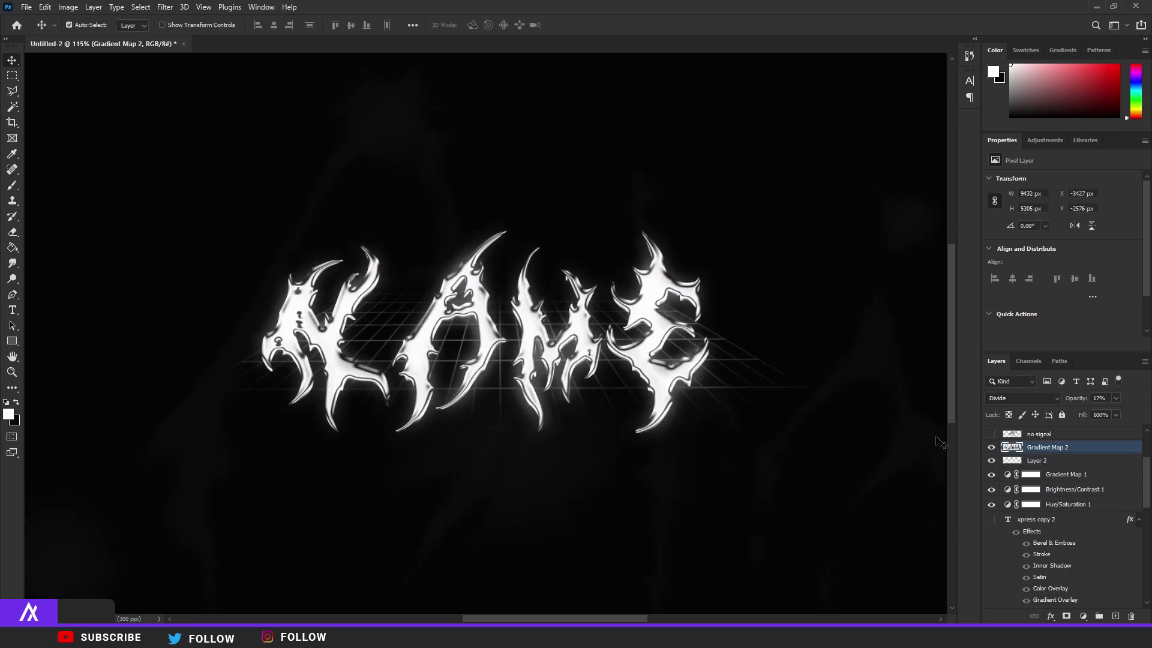
{"action": "scroll", "coordinate": [798, 426], "scroll_direction": "down", "scroll_amount": 5}
{"action": "key", "text": "Delete"}
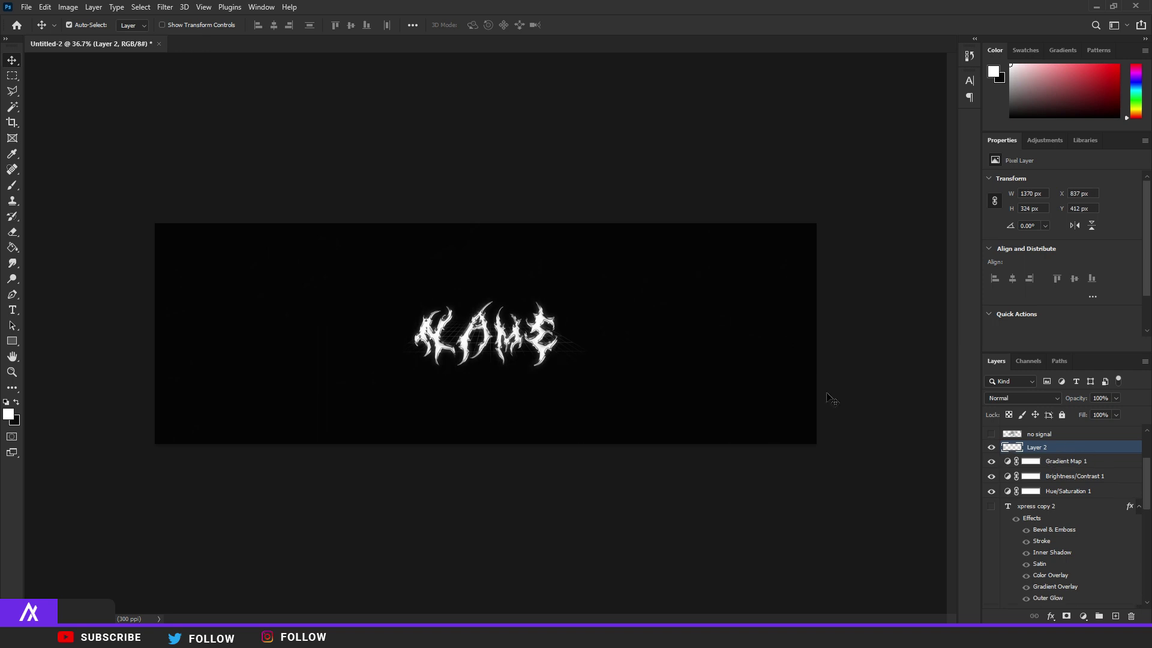
- Duplicate the NAME text layer and rasterize both the copy's type and its layer style
{"action": "left_click", "coordinate": [545, 345]}
{"action": "key", "text": "ctrl+j"}
{"action": "right_click", "coordinate": [1073, 524]}
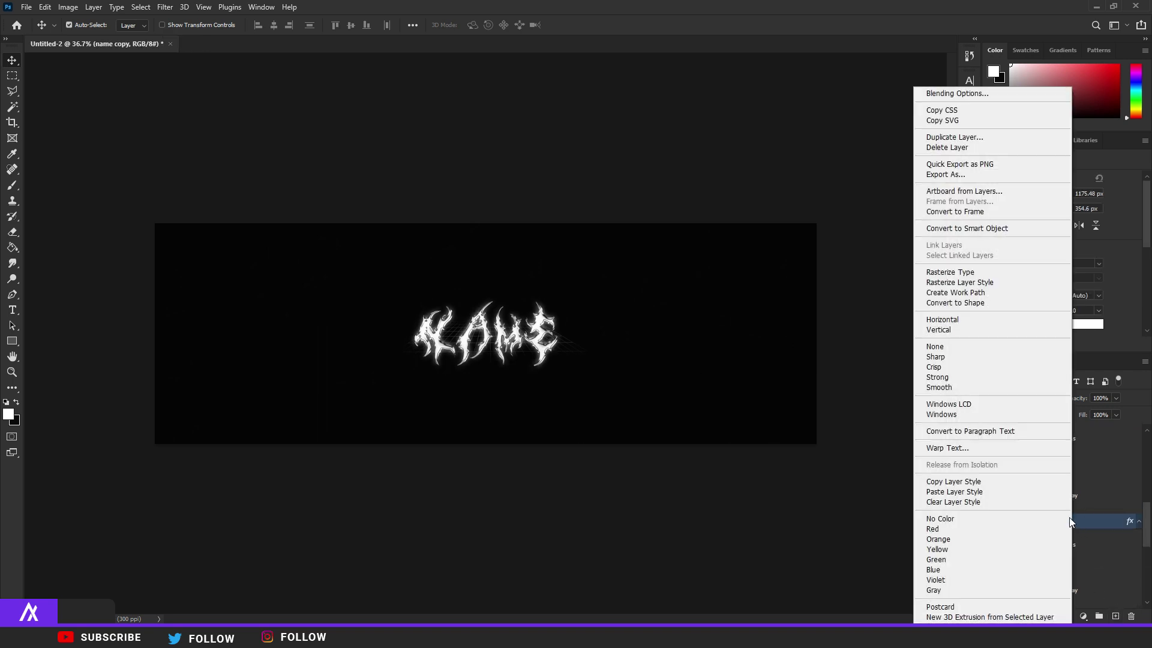
{"action": "left_click", "coordinate": [979, 272]}
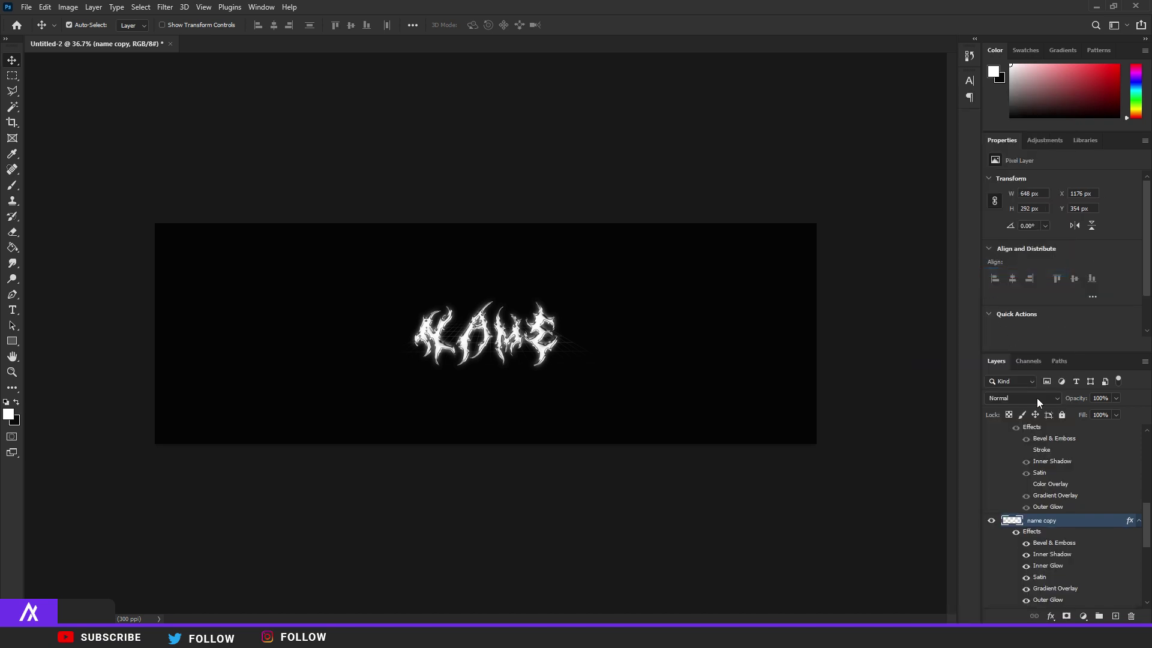
{"action": "right_click", "coordinate": [1089, 525]}
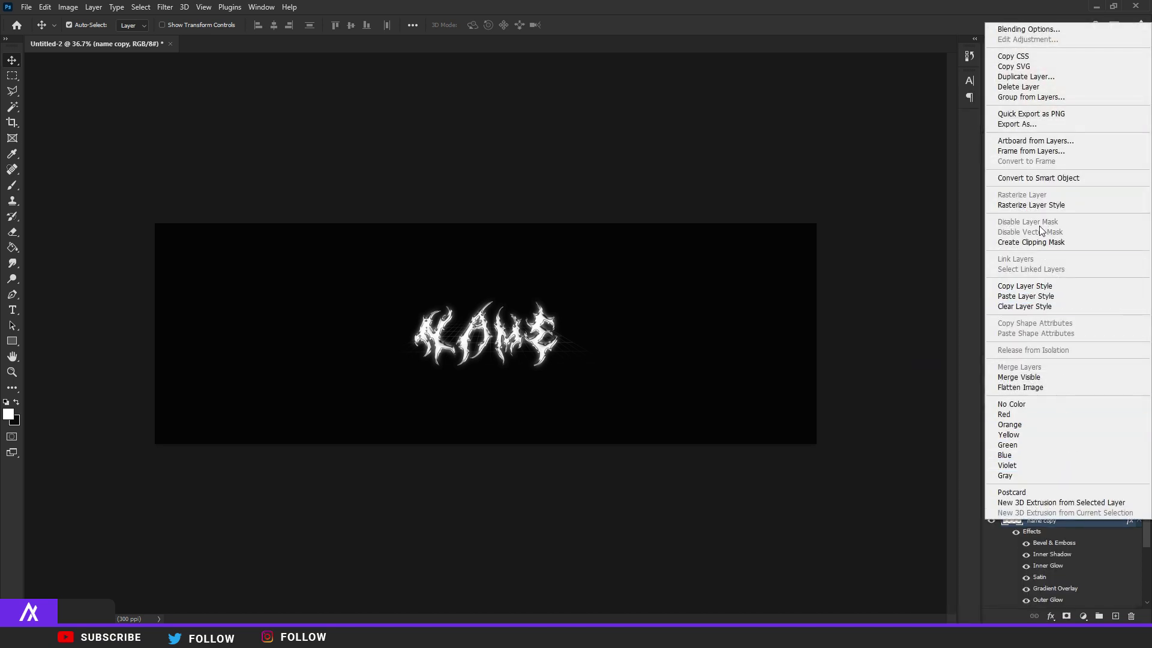
{"action": "left_click", "coordinate": [1048, 205]}
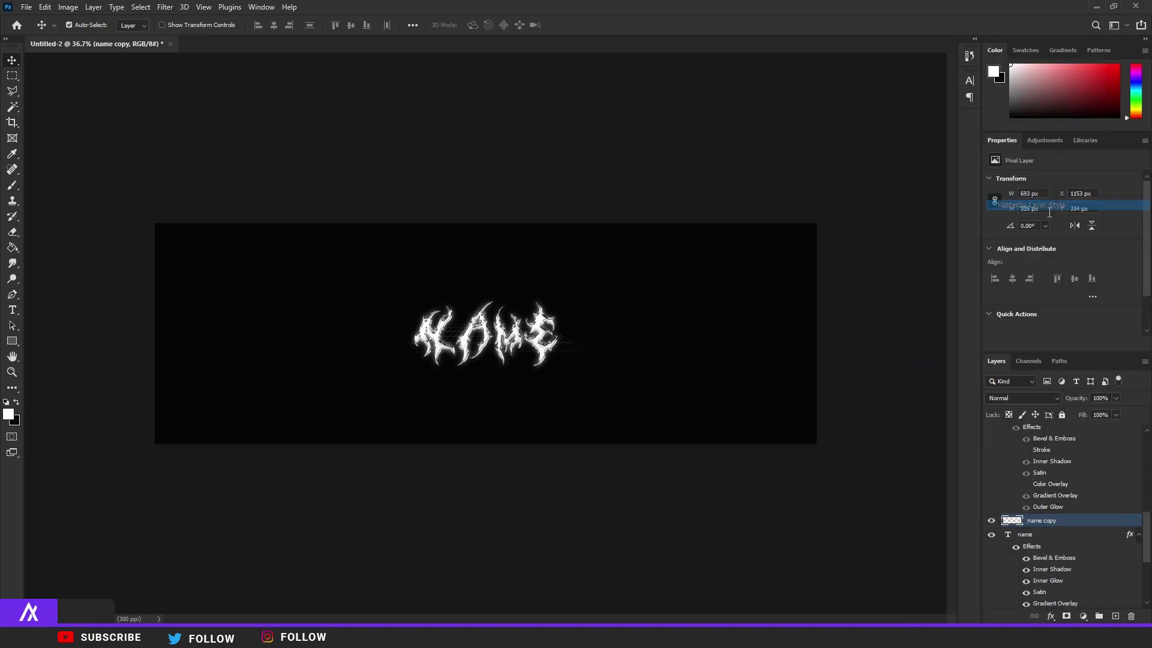
- Enlarge the rasterized name copy to about 3065 × 1481 px so it spans the whole banner
{"action": "scroll", "coordinate": [441, 330], "scroll_direction": "up", "scroll_amount": 3}
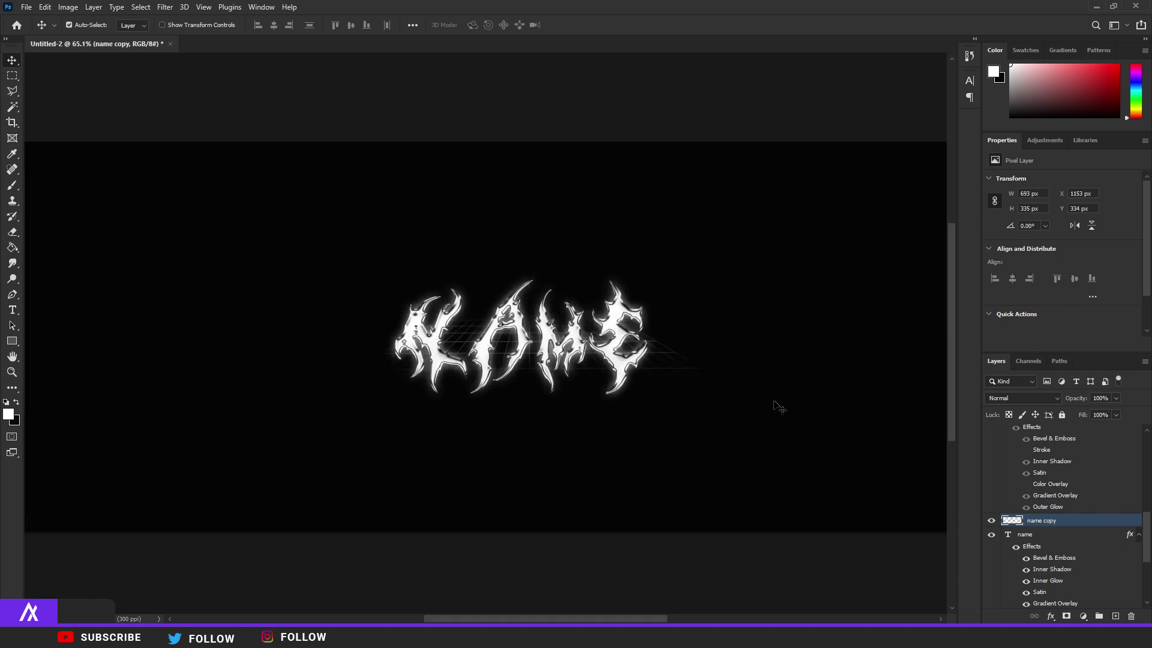
{"action": "scroll", "coordinate": [779, 407], "scroll_direction": "down", "scroll_amount": 3}
{"action": "key", "text": "ctrl+t"}
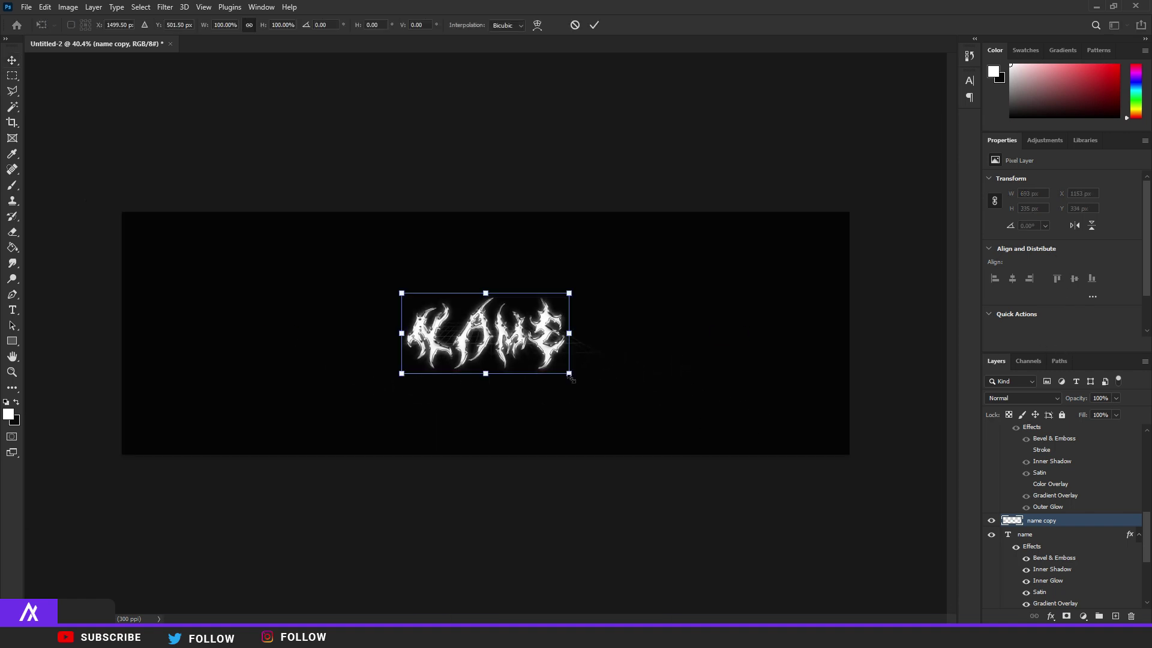
{"action": "left_click_drag", "start_coordinate": [569, 374], "coordinate": [849, 532]}
{"action": "key", "text": "Return"}
- Set the enlarged name copy's blend mode to Luminosity and its opacity to 14%
{"action": "scroll", "coordinate": [1037, 497], "scroll_direction": "up", "scroll_amount": 5}
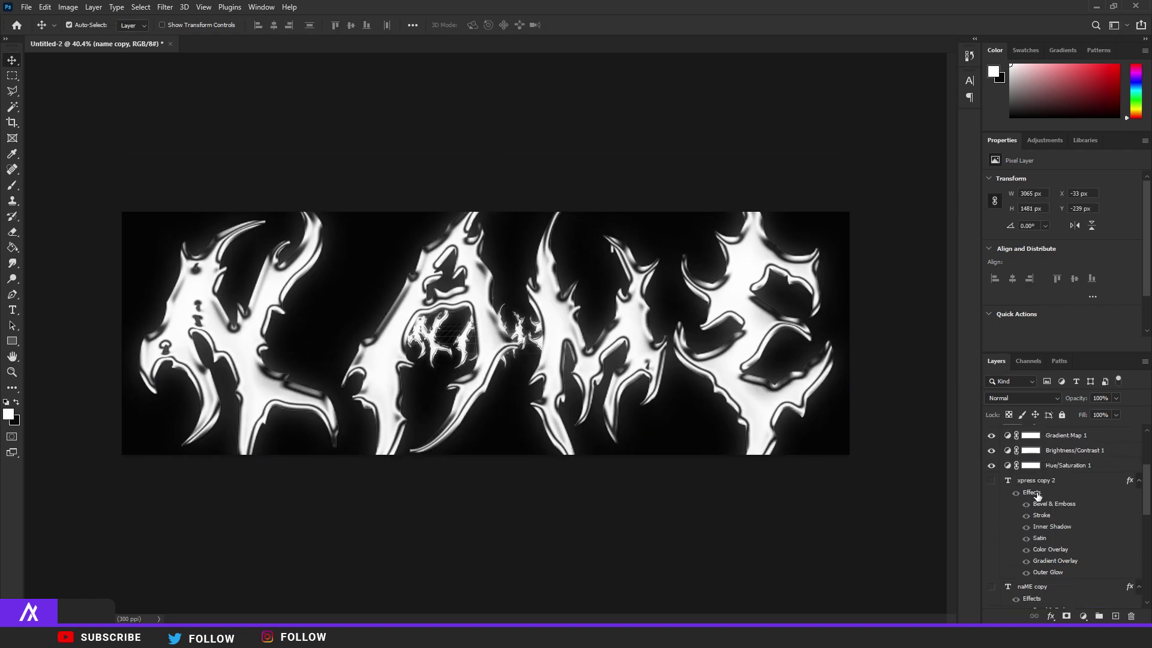
{"action": "scroll", "coordinate": [1036, 497], "scroll_direction": "down", "scroll_amount": 3}
{"action": "left_click", "coordinate": [1022, 398]}
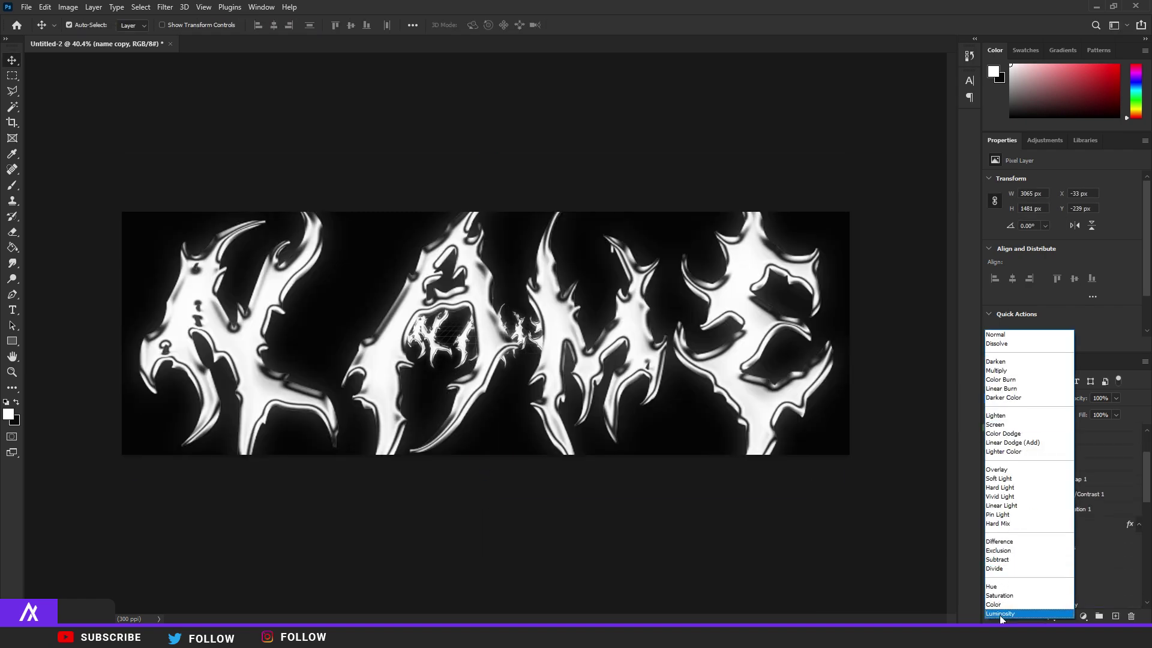
{"action": "left_click", "coordinate": [999, 614]}
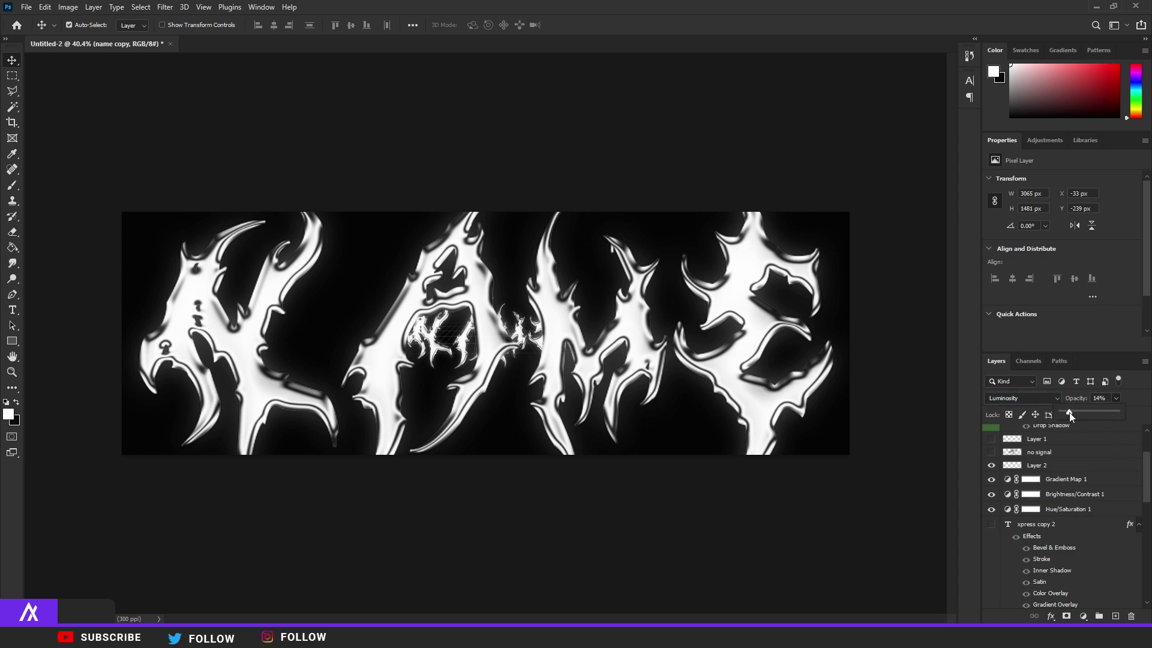
- Apply a Gaussian Blur with a 5.4-pixel radius to the enlarged name copy
{"action": "left_click", "coordinate": [165, 6]}
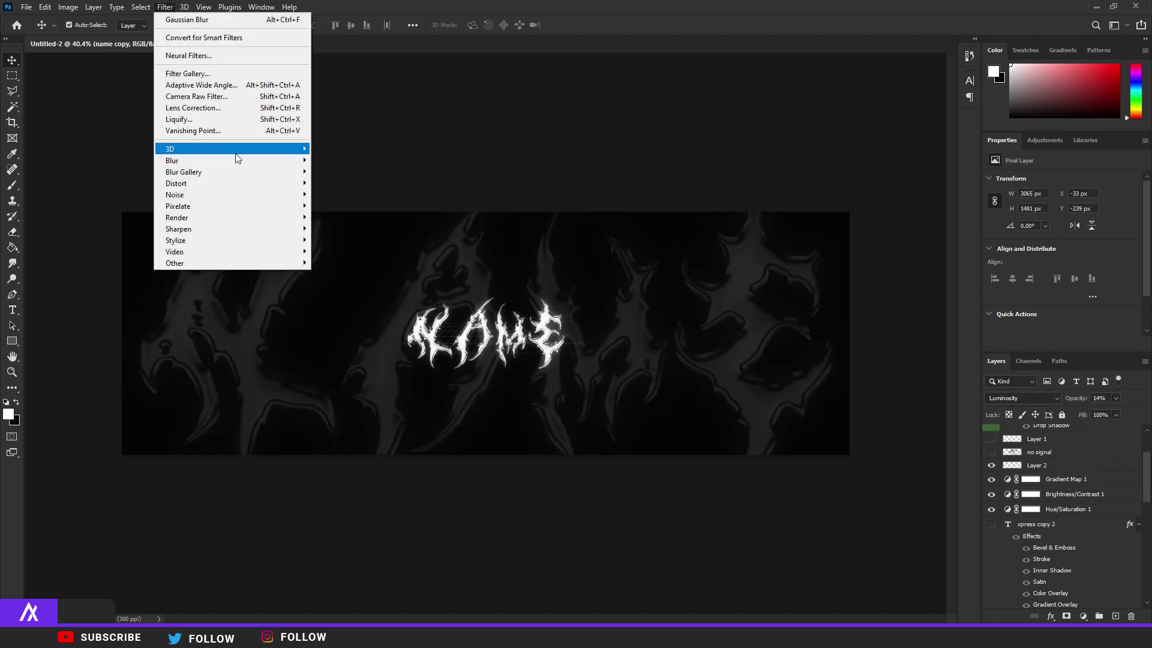
{"action": "mouse_move", "coordinate": [237, 160]}
{"action": "left_click", "coordinate": [344, 206]}
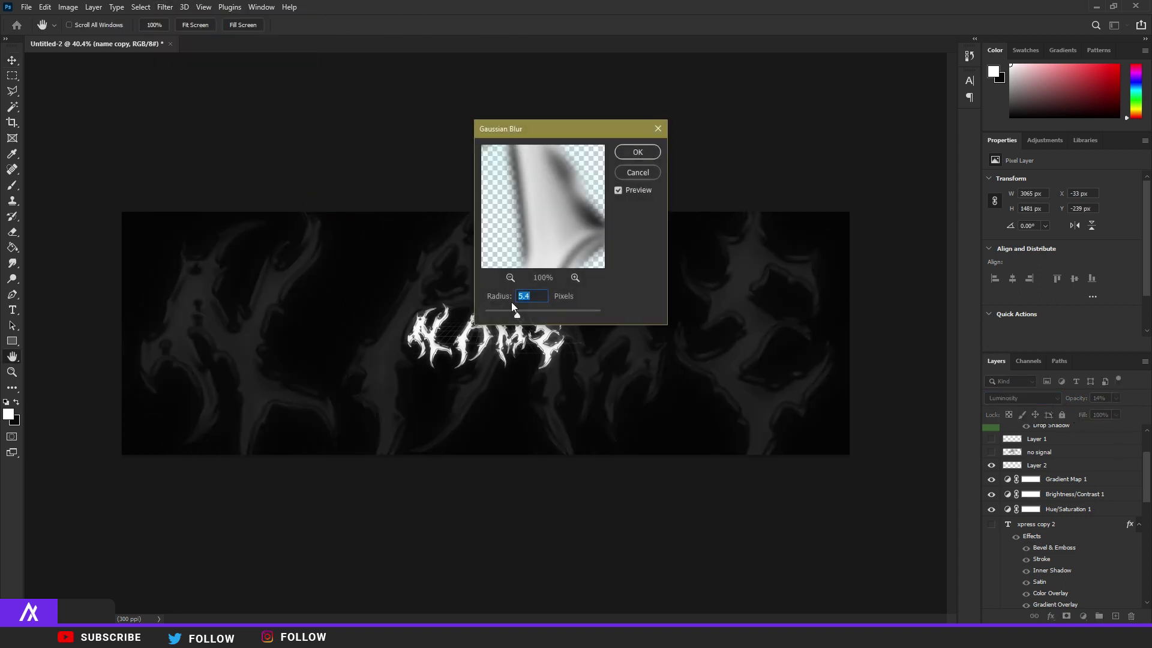
{"action": "left_click", "coordinate": [626, 158]}
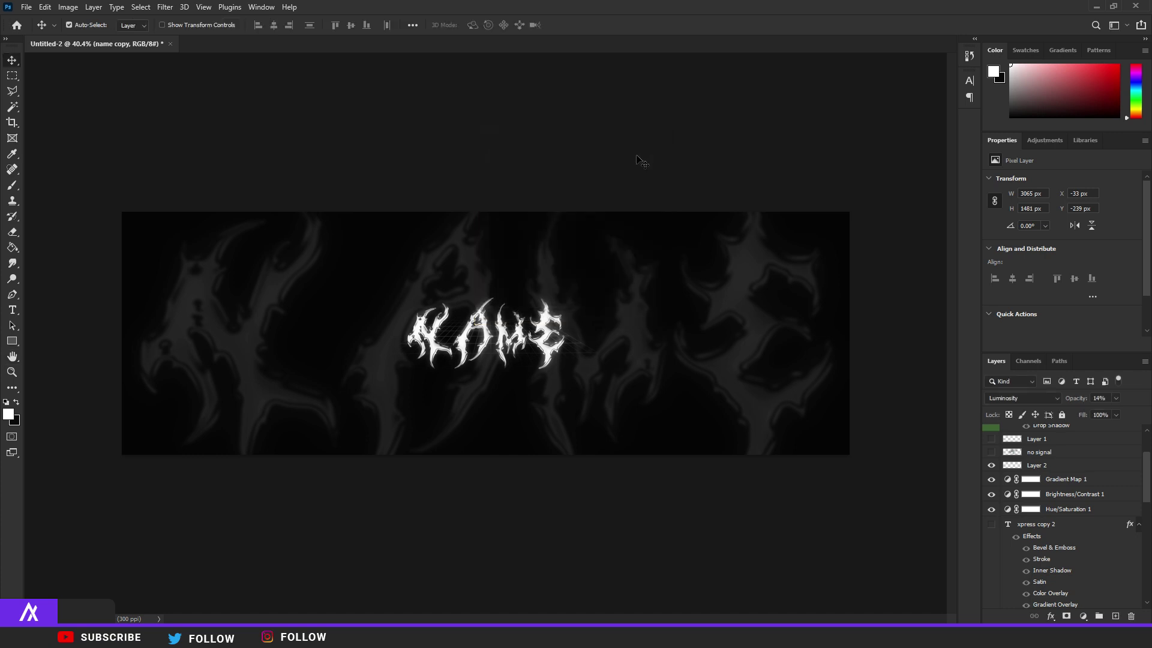
- Fade parts of the blurred background lettering with a large soft Eraser brush of about 1400 px
{"action": "left_click", "coordinate": [14, 233]}
{"action": "left_click_drag", "start_coordinate": [280, 353], "coordinate": [416, 351]}
{"action": "left_click", "coordinate": [414, 371]}
{"action": "left_click", "coordinate": [245, 239]}
{"action": "left_click", "coordinate": [640, 473]}
{"action": "left_click", "coordinate": [807, 229]}
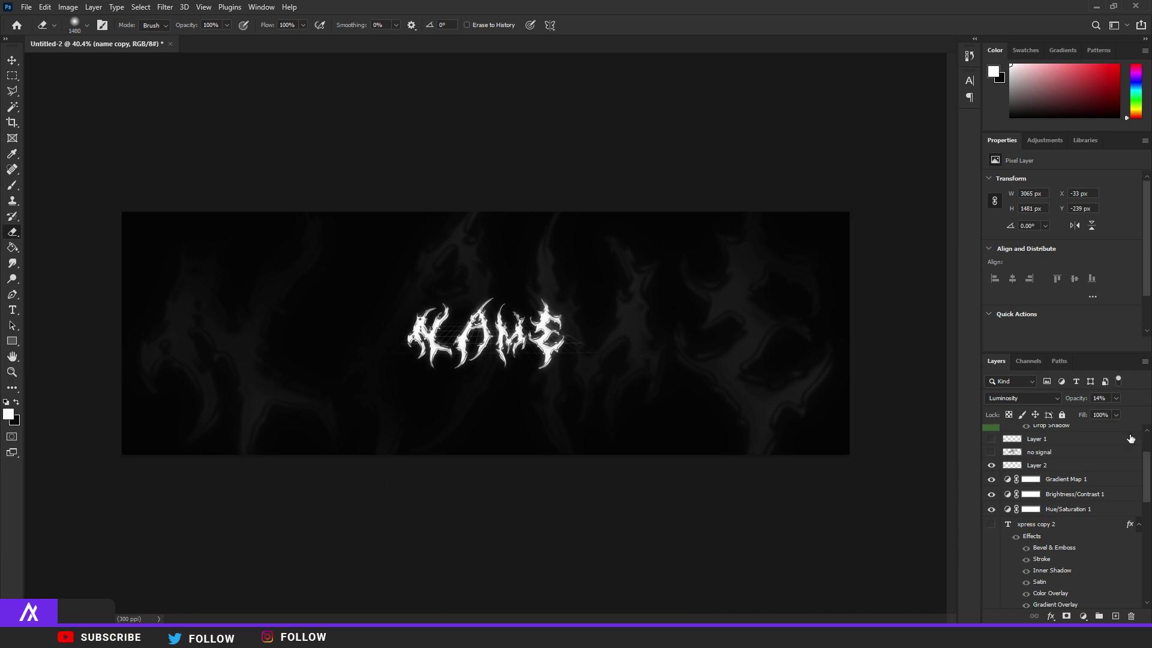
- Lower the background name copy's opacity to 7% and check the banner at different zoom levels
{"action": "key", "text": "v"}
{"action": "scroll", "coordinate": [635, 386], "scroll_direction": "down", "scroll_amount": 3}
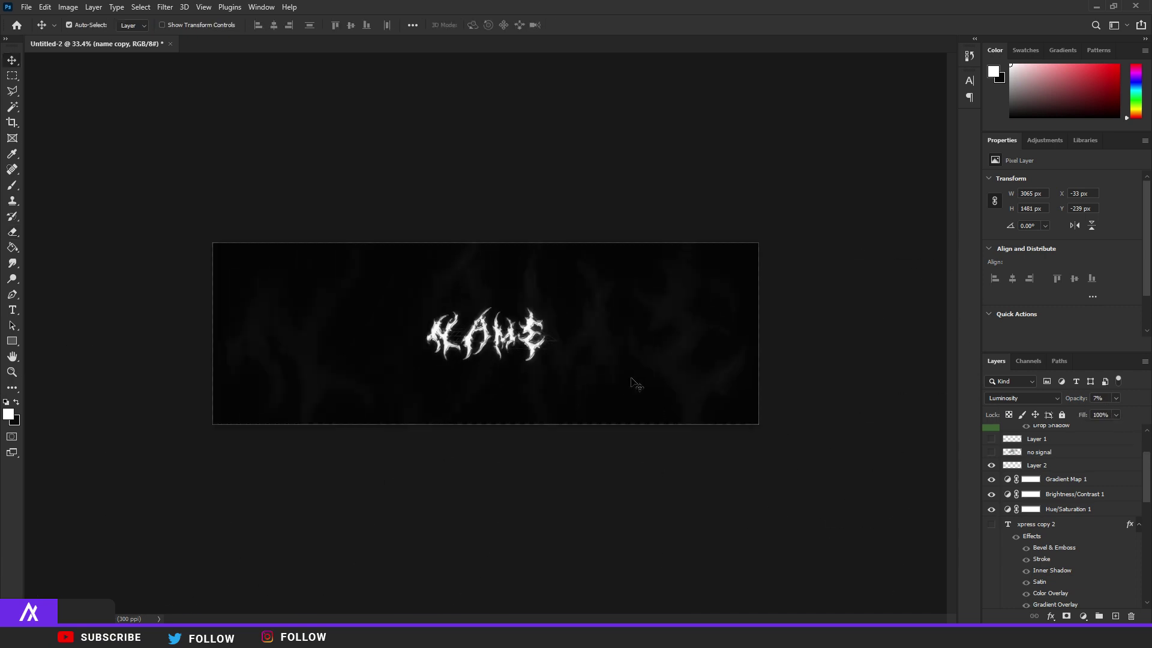
{"action": "scroll", "coordinate": [522, 336], "scroll_direction": "up", "scroll_amount": 9}
{"action": "scroll", "coordinate": [762, 315], "scroll_direction": "down", "scroll_amount": 3}
{"action": "scroll", "coordinate": [1032, 486], "scroll_direction": "up", "scroll_amount": 2}
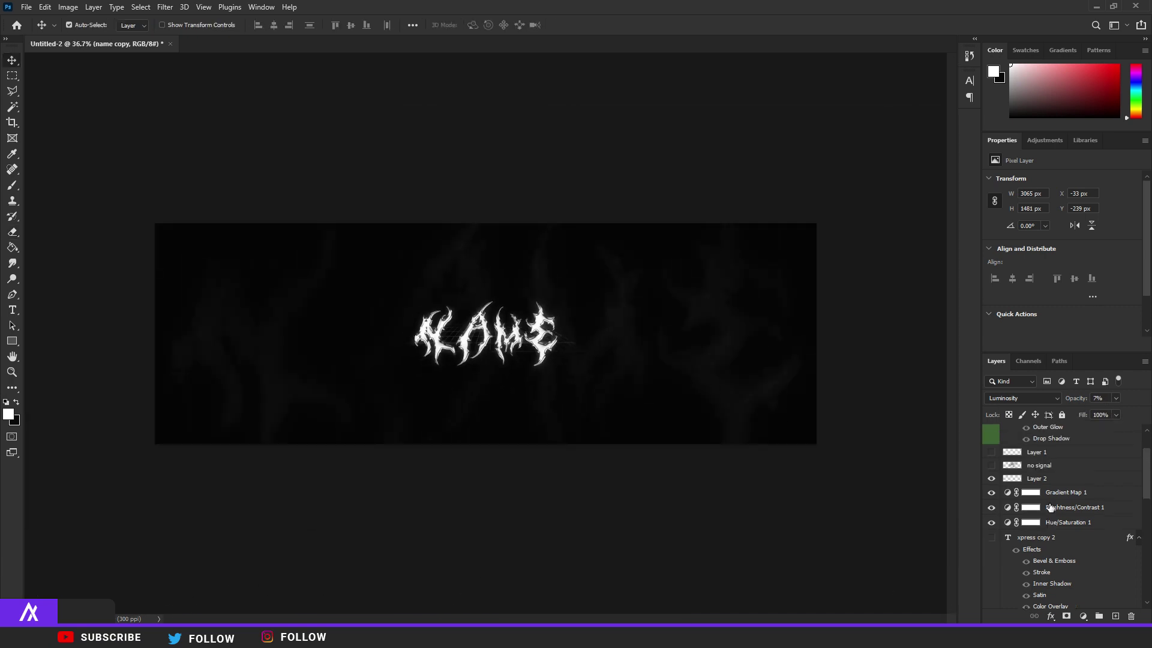
- Preview the no signal layer over the banner and hide it again
{"action": "left_click", "coordinate": [991, 478]}
{"action": "left_click", "coordinate": [1018, 483]}
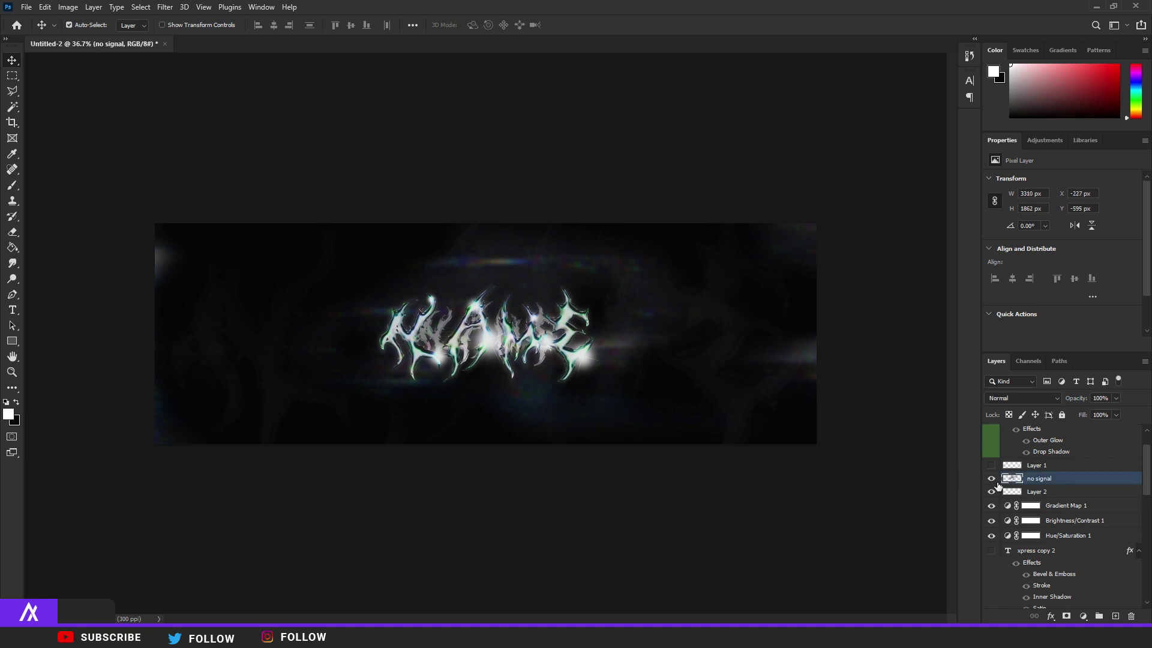
{"action": "left_click", "coordinate": [991, 478]}
- Show the light glow on Layer 1 and shift it slightly along the banner's upper edge
{"action": "left_click", "coordinate": [992, 465]}
{"action": "left_click", "coordinate": [1013, 465]}
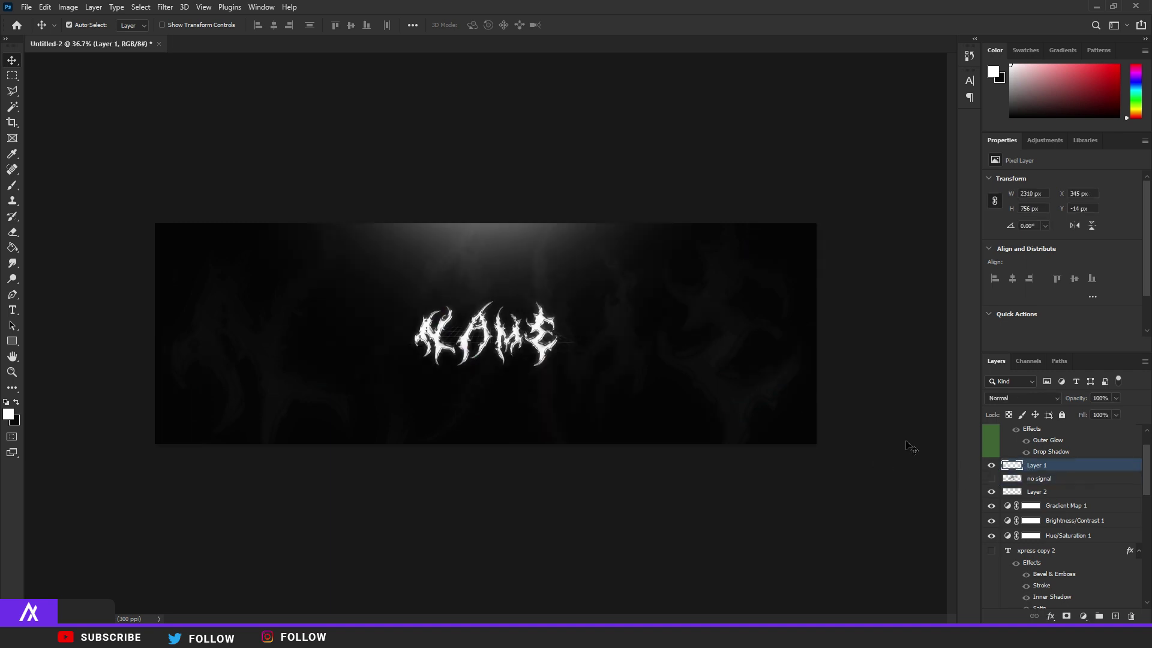
{"action": "left_click_drag", "start_coordinate": [488, 225], "coordinate": [495, 225]}
{"action": "scroll", "coordinate": [449, 233], "scroll_direction": "up", "scroll_amount": 3}
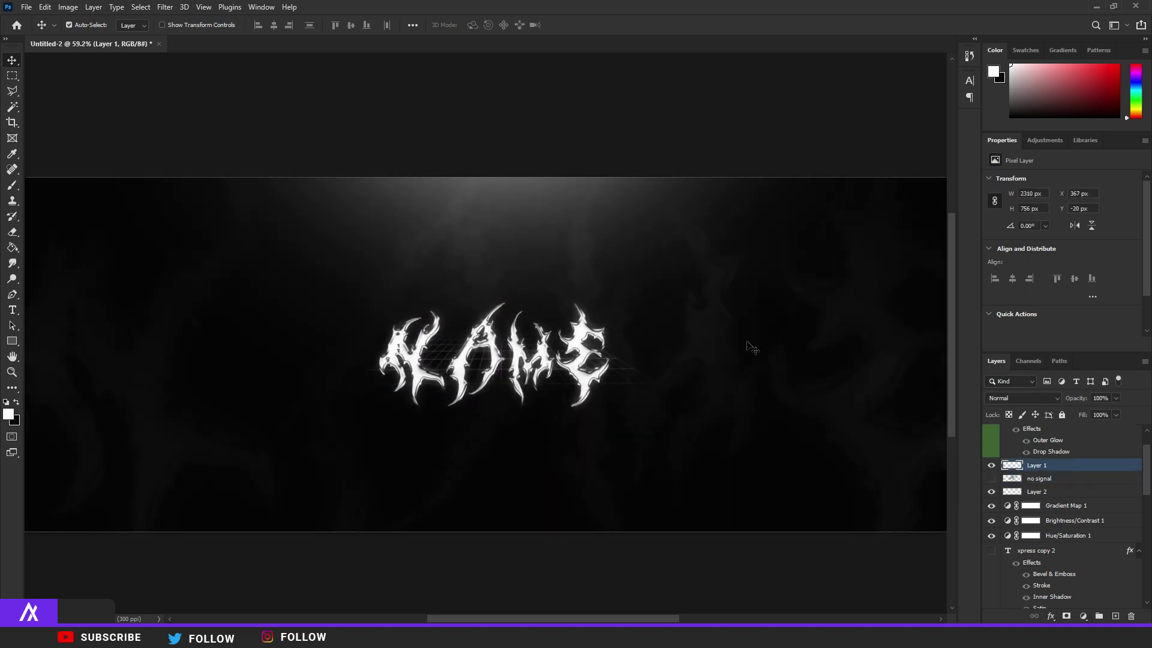
- Replace Layer 1 with a new layer and paint a soft white glow at the banner's upper edge with a brush of about 1552 px
{"action": "left_click", "coordinate": [1132, 617]}
{"action": "left_click", "coordinate": [1115, 617]}
{"action": "left_click", "coordinate": [12, 173]}
{"action": "left_click", "coordinate": [12, 185]}
{"action": "scroll", "coordinate": [463, 213], "scroll_direction": "down", "scroll_amount": 3}
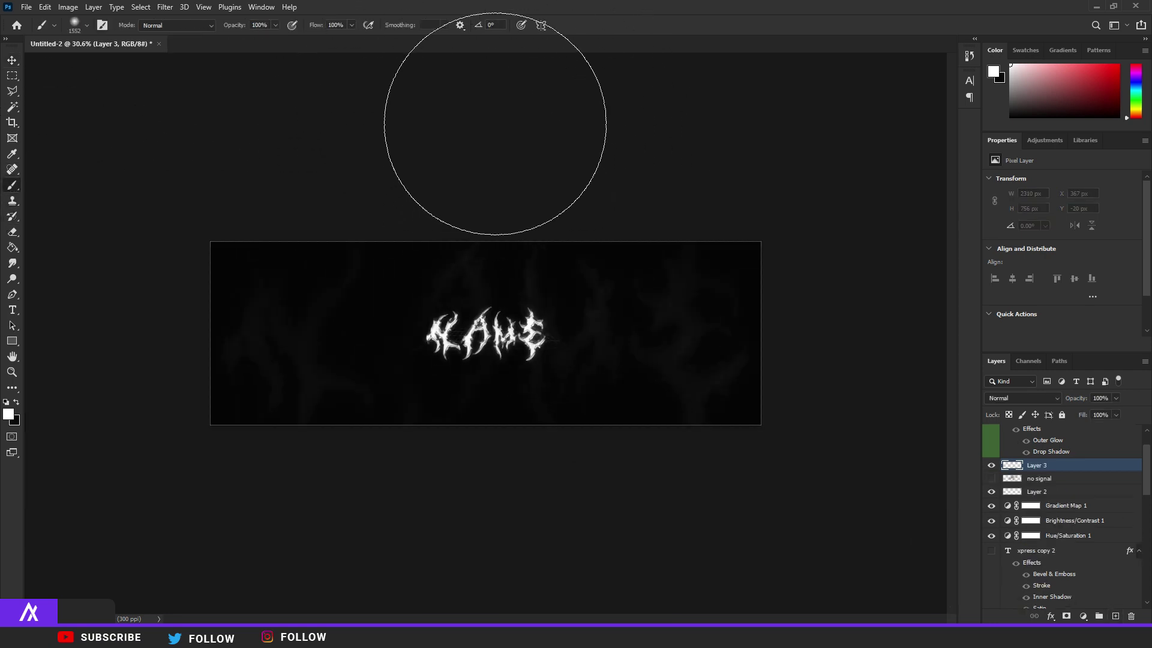
{"action": "left_click", "coordinate": [488, 152]}
{"action": "scroll", "coordinate": [487, 180], "scroll_direction": "up", "scroll_amount": 3}
{"action": "key", "text": "v"}
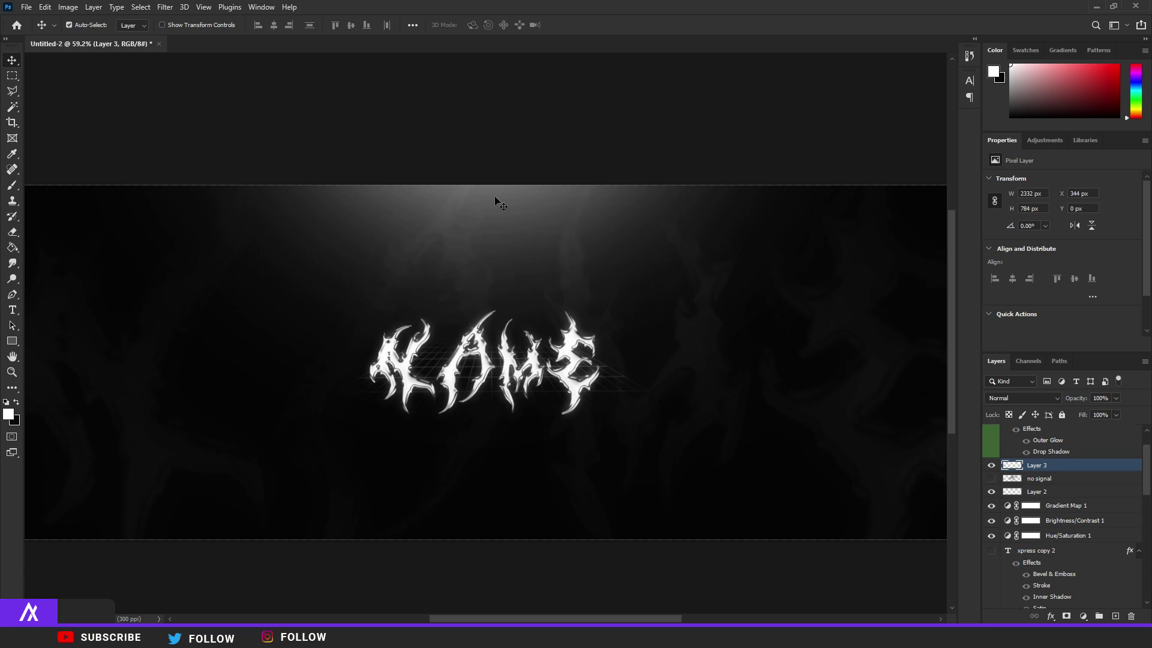
- Show the Nature butterfly layer, select it and shift the butterflies slightly across the banner
{"action": "scroll", "coordinate": [1018, 491], "scroll_direction": "up", "scroll_amount": 3}
{"action": "left_click", "coordinate": [992, 458]}
{"action": "left_click", "coordinate": [1036, 461]}
{"action": "scroll", "coordinate": [742, 400], "scroll_direction": "down", "scroll_amount": 2}
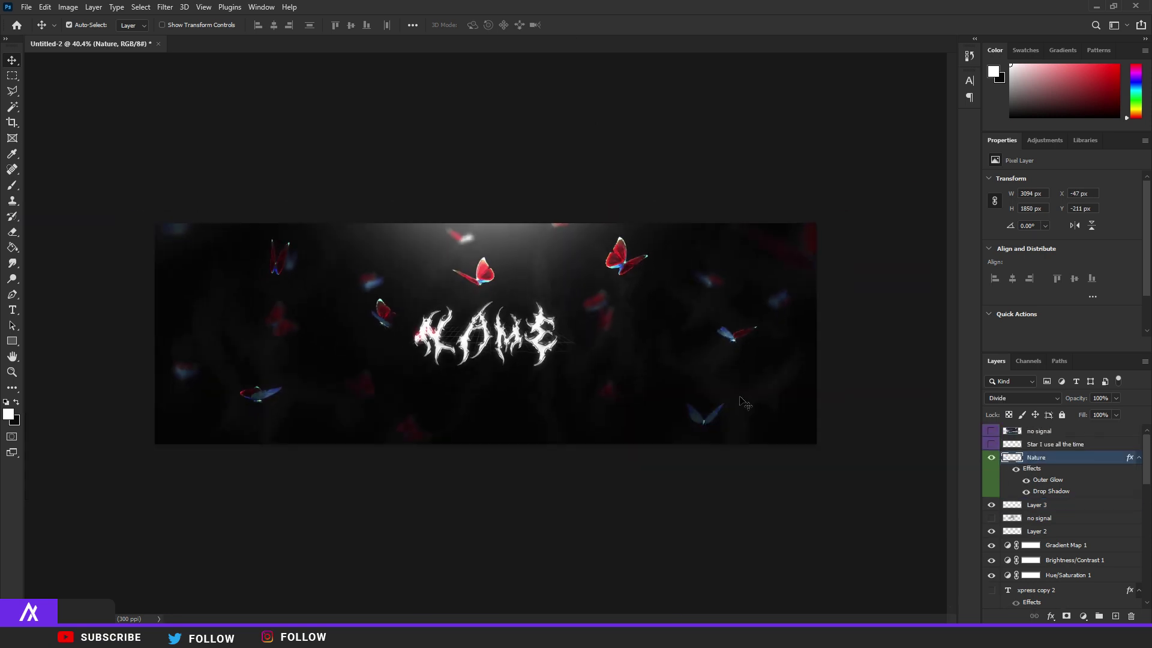
{"action": "scroll", "coordinate": [744, 403], "scroll_direction": "down", "scroll_amount": 1}
{"action": "left_click_drag", "start_coordinate": [613, 271], "coordinate": [612, 267]}
{"action": "key", "text": "ctrl+0"}
- Preview the "Star I use all the time" layer over the NAME lettering and hide it again
{"action": "left_click", "coordinate": [991, 445]}
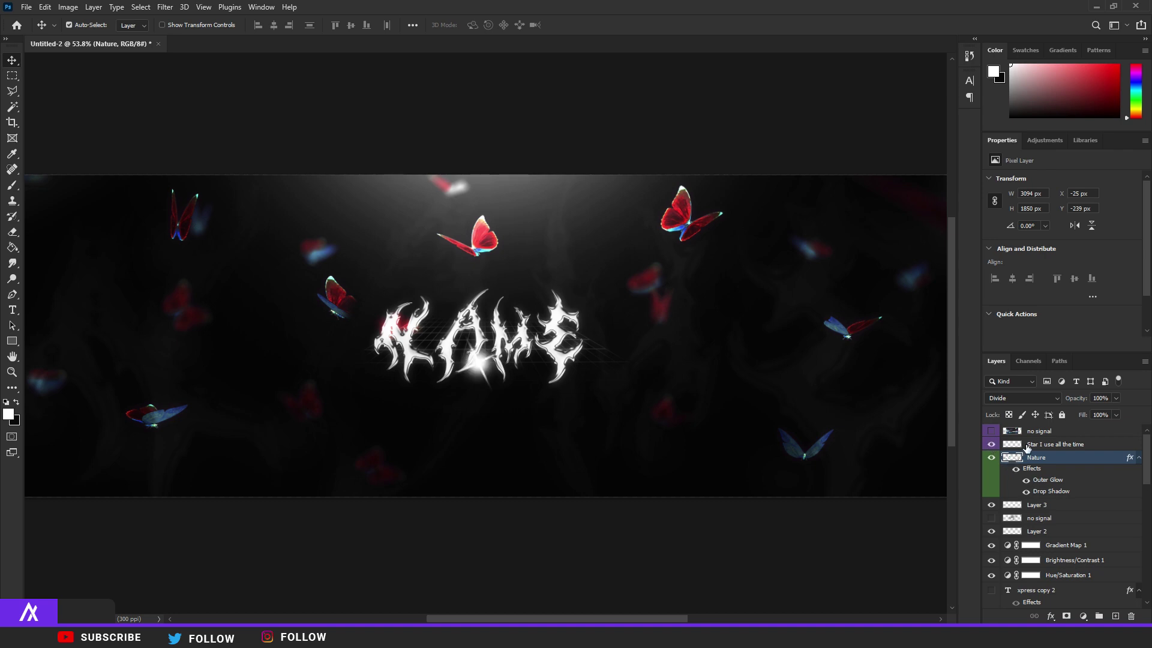
{"action": "left_click", "coordinate": [1055, 444]}
{"action": "scroll", "coordinate": [424, 364], "scroll_direction": "up", "scroll_amount": 3}
{"action": "scroll", "coordinate": [424, 364], "scroll_direction": "up", "scroll_amount": 3}
{"action": "mouse_move", "coordinate": [424, 364]}
{"action": "left_mouse_down"}
{"action": "mouse_move", "coordinate": [447, 373]}
{"action": "mouse_move", "coordinate": [438, 360]}
{"action": "left_mouse_up"}
{"action": "left_click", "coordinate": [991, 444]}
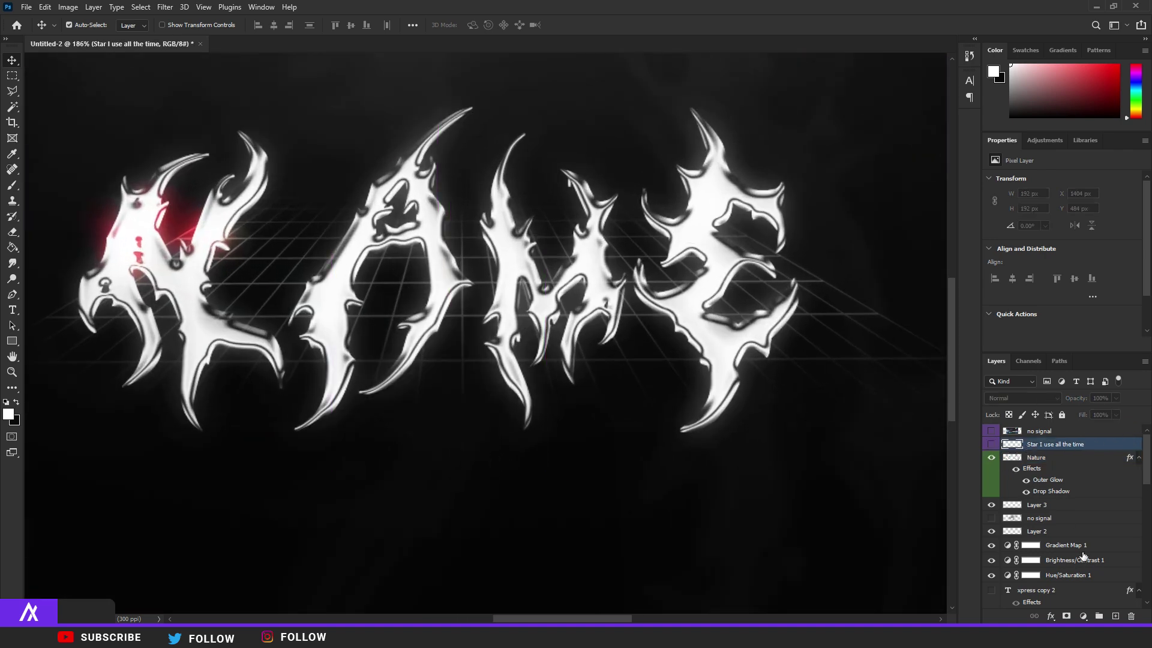
- Create a new layer and paint a soft white spot to the right of NAME with a brush of about 657 px
{"action": "left_click", "coordinate": [1115, 616]}
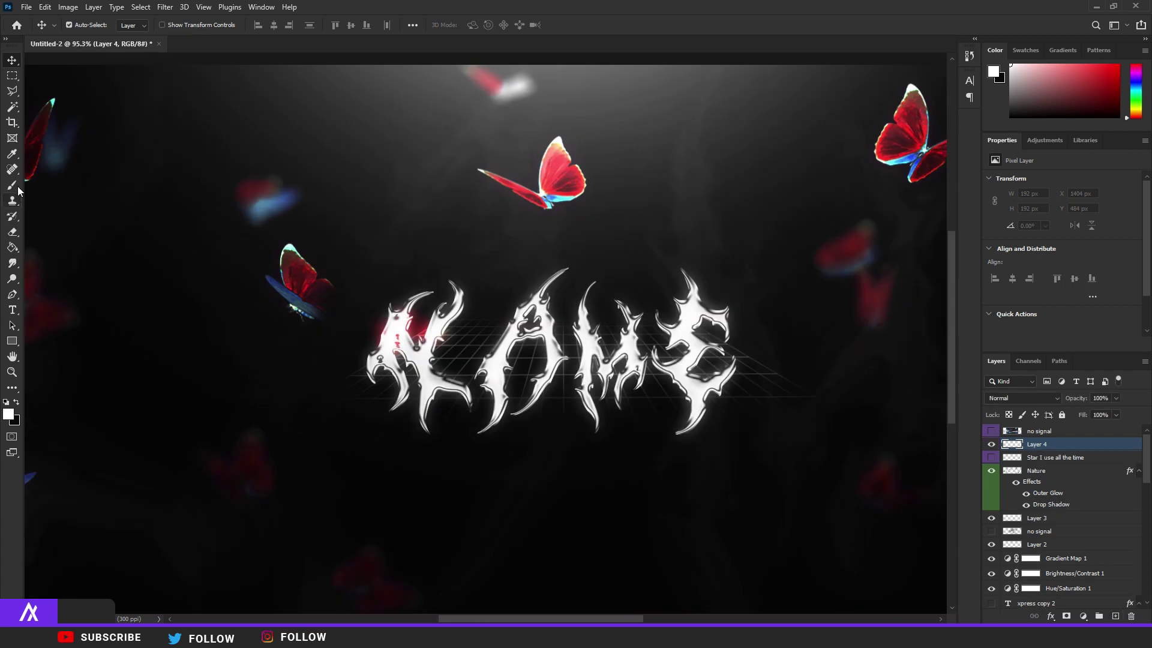
{"action": "left_click", "coordinate": [13, 186]}
{"action": "scroll", "coordinate": [263, 350], "scroll_direction": "down", "scroll_amount": 3}
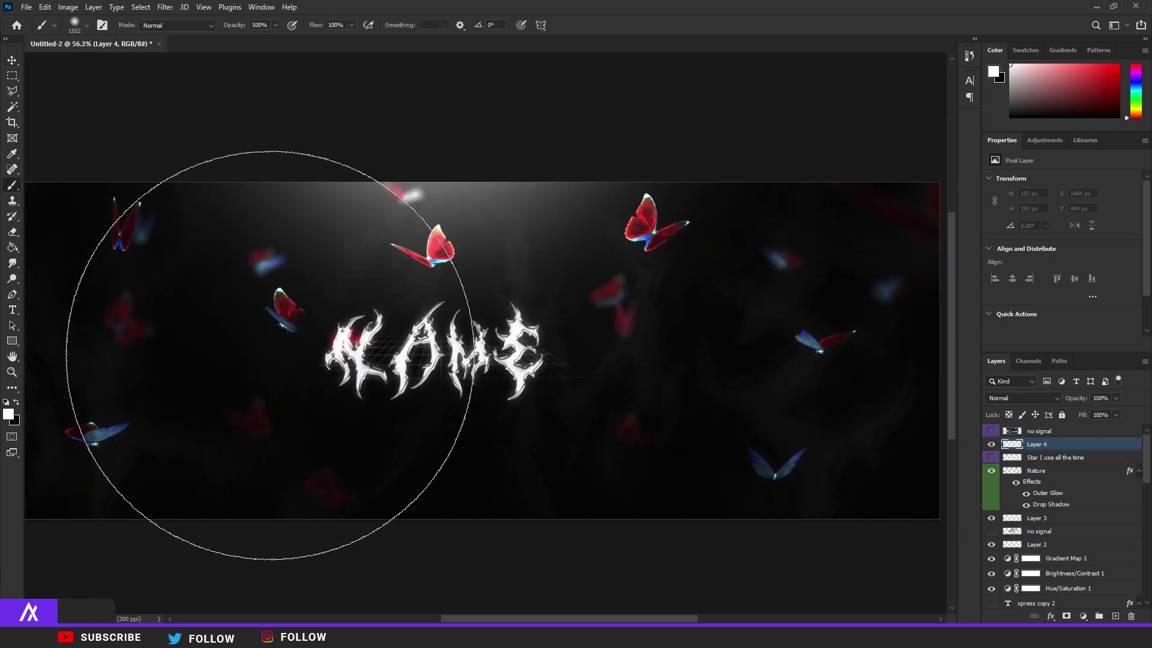
{"action": "right_click", "coordinate": [291, 330]}
{"action": "left_click_drag", "start_coordinate": [440, 277], "coordinate": [322, 277]}
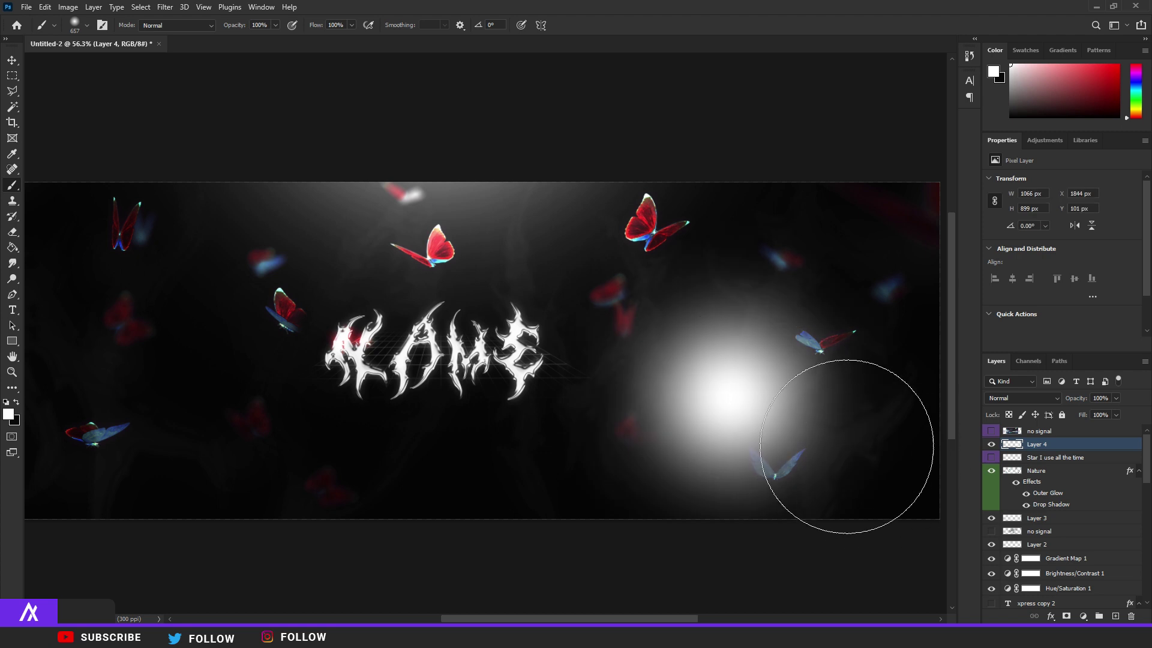
- Squash the white spot into a thin horizontal light streak of about 1027 × 30 px
{"action": "key", "text": "ctrl+t"}
{"action": "left_click_drag", "start_coordinate": [734, 221], "coordinate": [730, 396]}
{"action": "scroll", "coordinate": [769, 417], "scroll_direction": "up", "scroll_amount": 4}
{"action": "left_click_drag", "start_coordinate": [660, 357], "coordinate": [661, 364]}
{"action": "key", "text": "Return"}
{"action": "scroll", "coordinate": [703, 360], "scroll_direction": "down", "scroll_amount": 2}
{"action": "key", "text": "Return"}
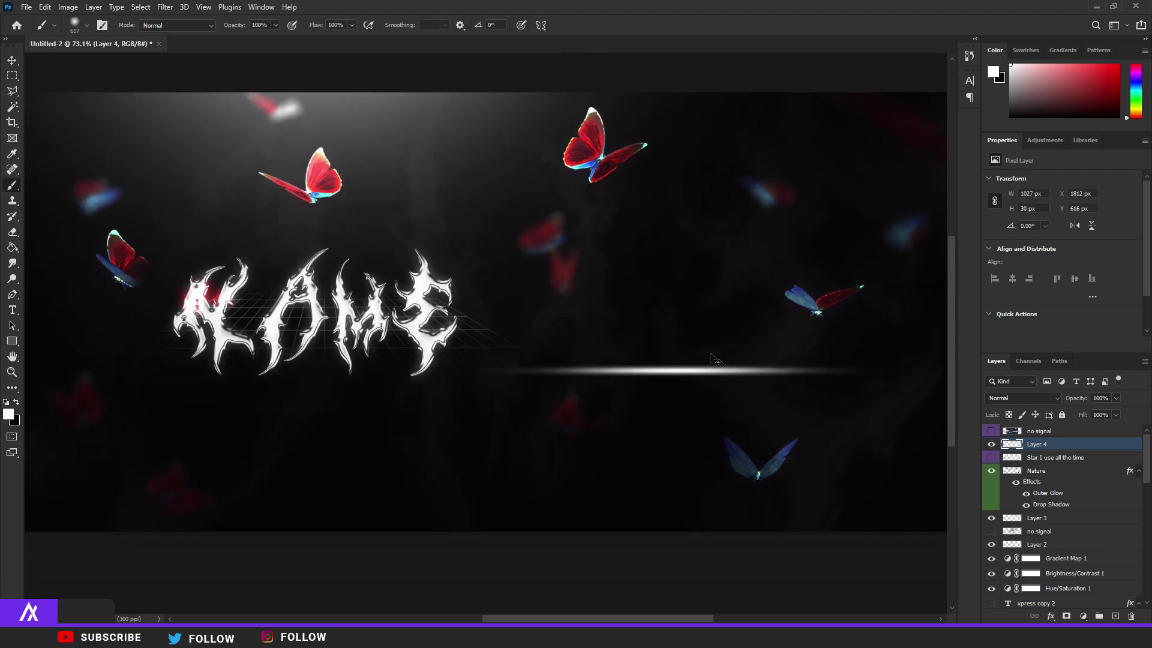
- Duplicate the light streak, rotate the copy to vertical and merge both into one cross-shaped layer
{"action": "key", "text": "ctrl+j"}
{"action": "key", "text": "ctrl+t"}
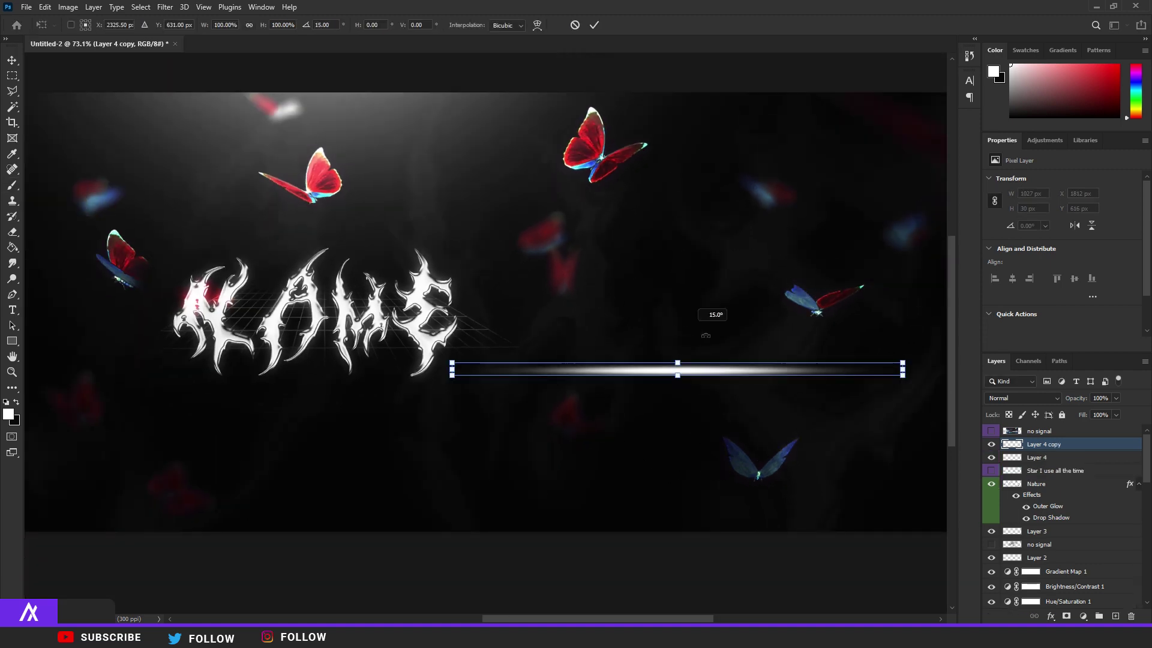
{"action": "left_click_drag", "start_coordinate": [699, 316], "coordinate": [767, 354]}
{"action": "key", "text": "Return"}
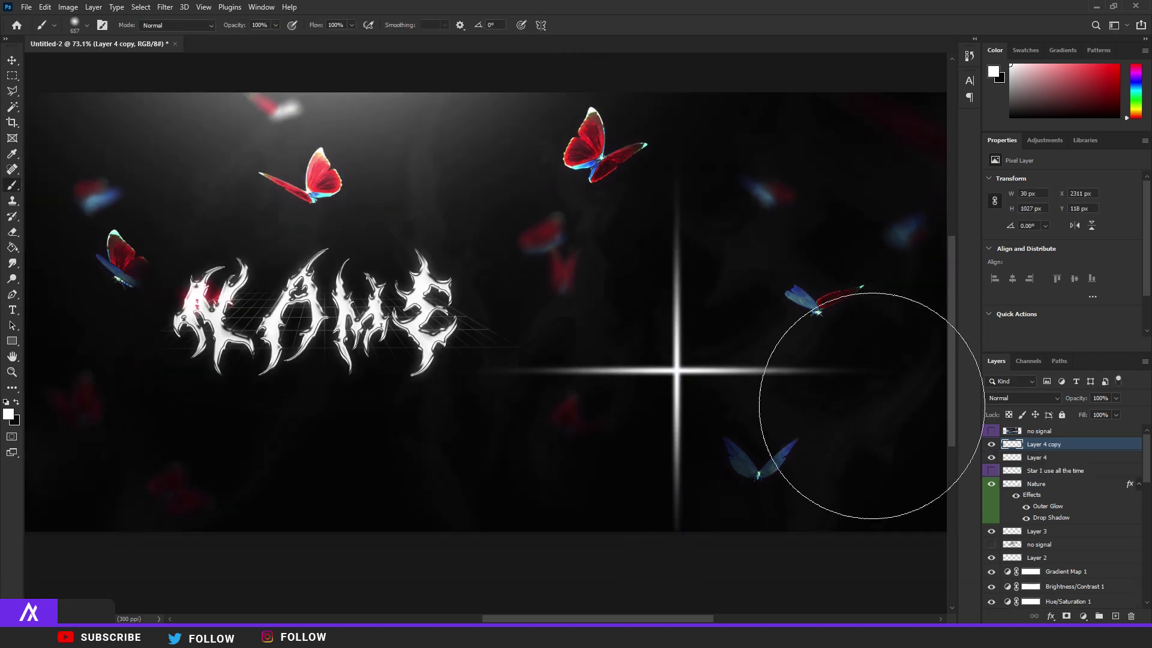
{"action": "key", "text": "ctrl+e"}
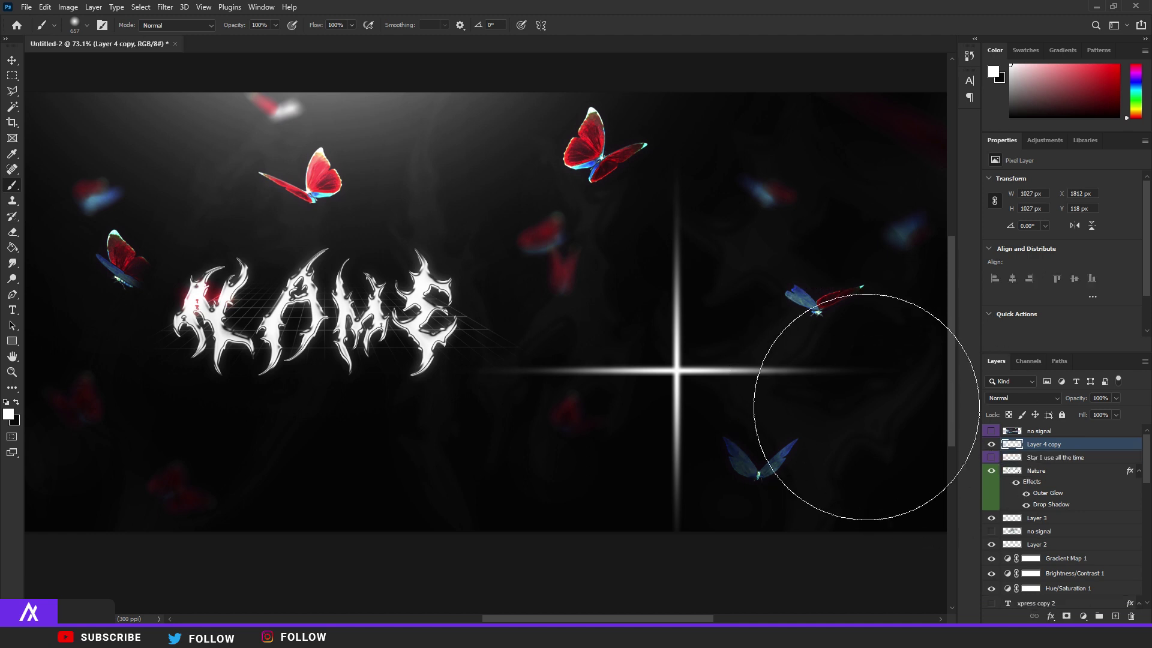
- Scale the light cross down proportionally to about 364 px wide
{"action": "key", "text": "ctrl+t"}
{"action": "left_click_drag", "start_coordinate": [902, 144], "coordinate": [758, 291]}
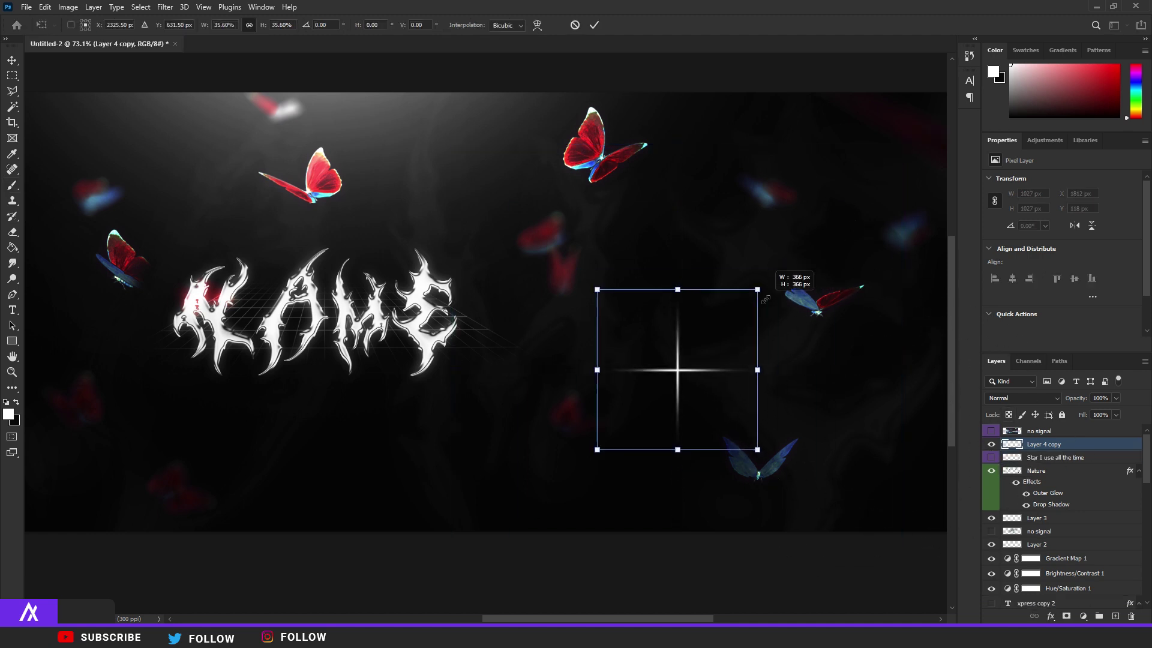
{"action": "key", "text": "Return"}
{"action": "key", "text": "v"}
- Add a new layer and paint a soft white glow over the cross's centre with a brush of about 216 px
{"action": "scroll", "coordinate": [704, 384], "scroll_direction": "up", "scroll_amount": 3}
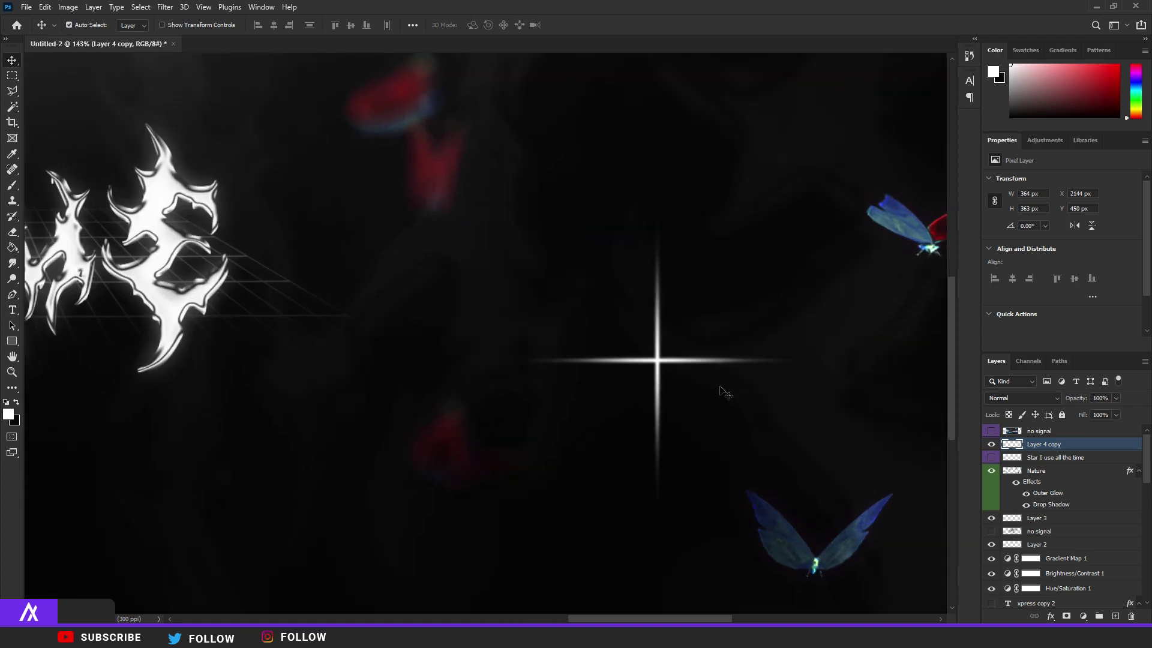
{"action": "left_click", "coordinate": [13, 186]}
{"action": "left_click_drag", "start_coordinate": [594, 354], "coordinate": [416, 365]}
{"action": "left_click", "coordinate": [1116, 616]}
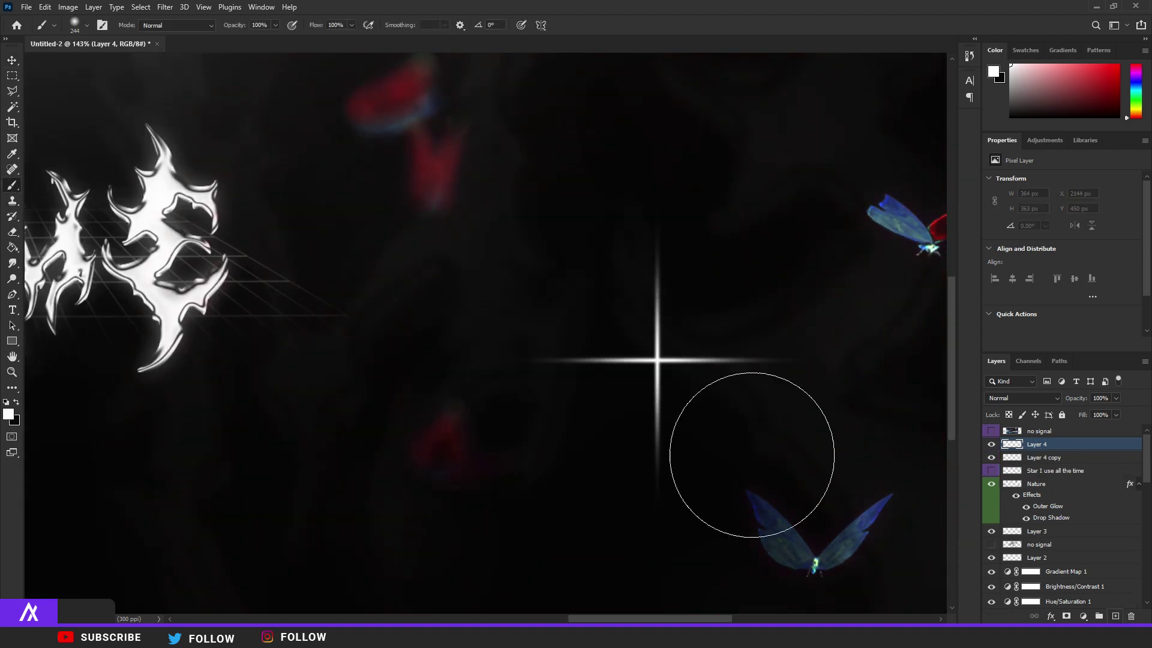
{"action": "mouse_move", "coordinate": [674, 360]}
{"action": "left_mouse_down"}
{"action": "mouse_move", "coordinate": [631, 358]}
{"action": "mouse_move", "coordinate": [747, 364]}
{"action": "mouse_move", "coordinate": [616, 358]}
{"action": "mouse_move", "coordinate": [664, 358]}
{"action": "mouse_move", "coordinate": [665, 304]}
{"action": "mouse_move", "coordinate": [669, 416]}
{"action": "mouse_move", "coordinate": [672, 273]}
{"action": "left_mouse_up"}
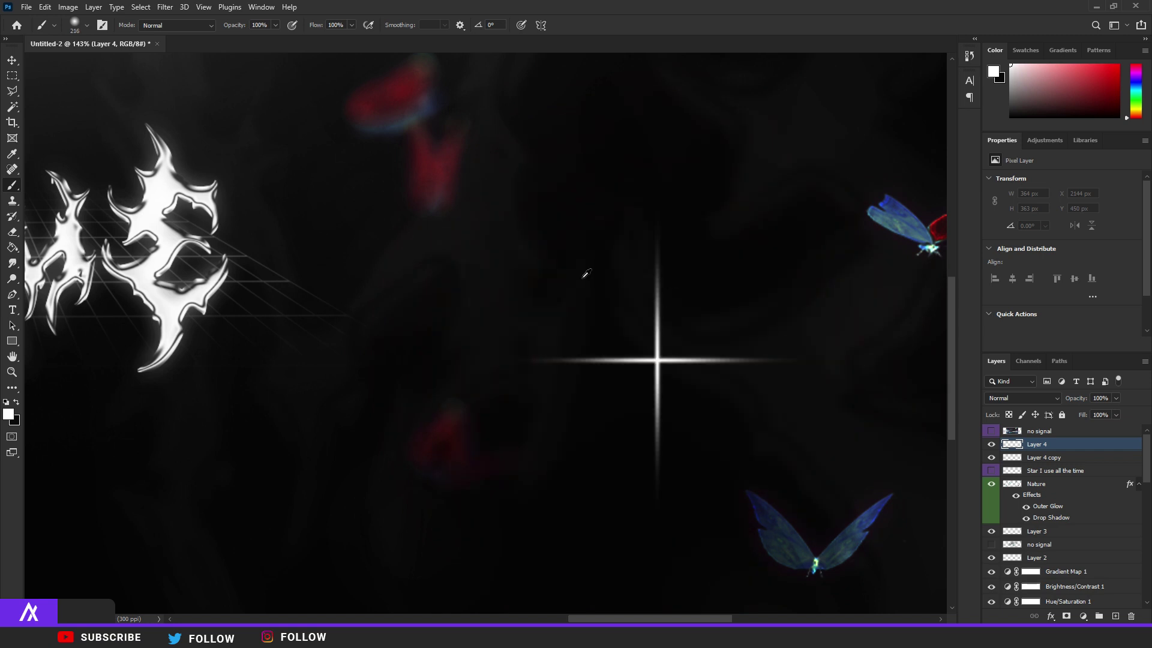
{"action": "key", "text": "ctrl+alt+z"}
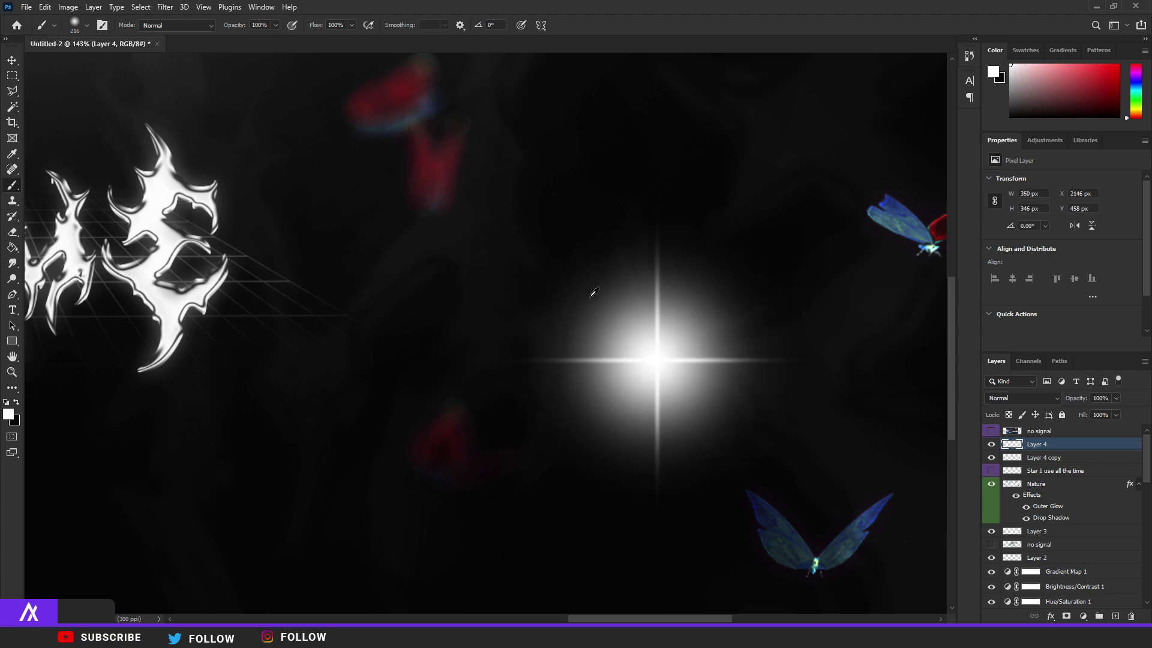
- Brighten the glow's core with a brush of about 117 px and merge the glow with the cross layer
{"action": "left_click_drag", "start_coordinate": [657, 363], "coordinate": [603, 370]}
{"action": "scroll", "coordinate": [702, 386], "scroll_direction": "down", "scroll_amount": 6}
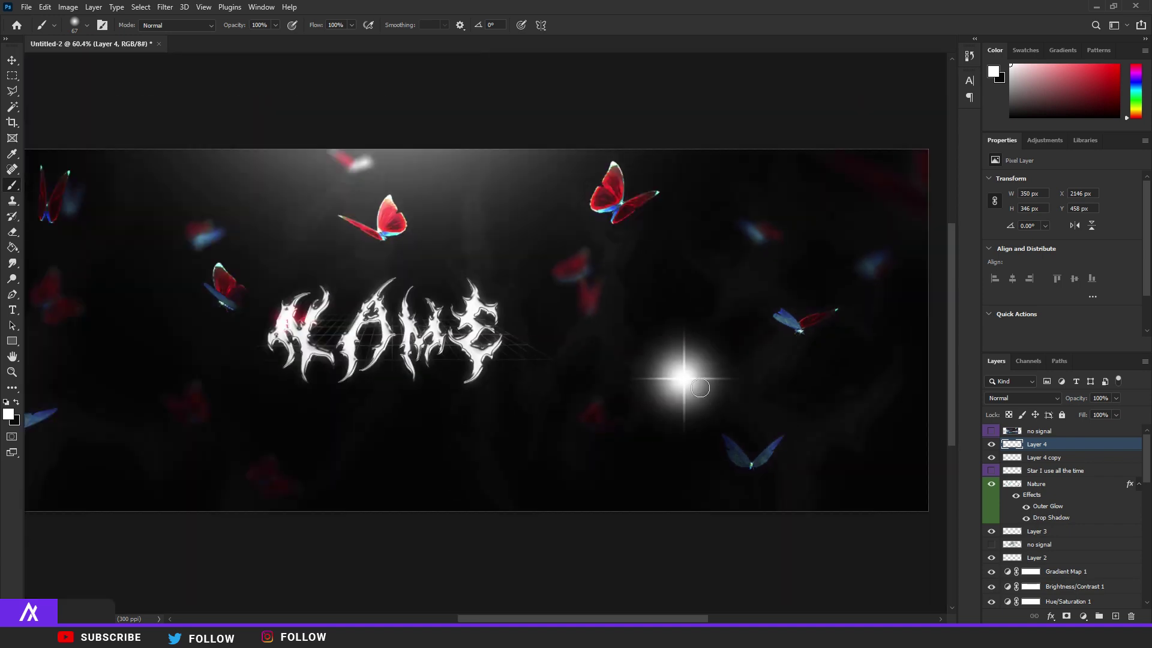
{"action": "left_click_drag", "start_coordinate": [684, 378], "coordinate": [714, 378]}
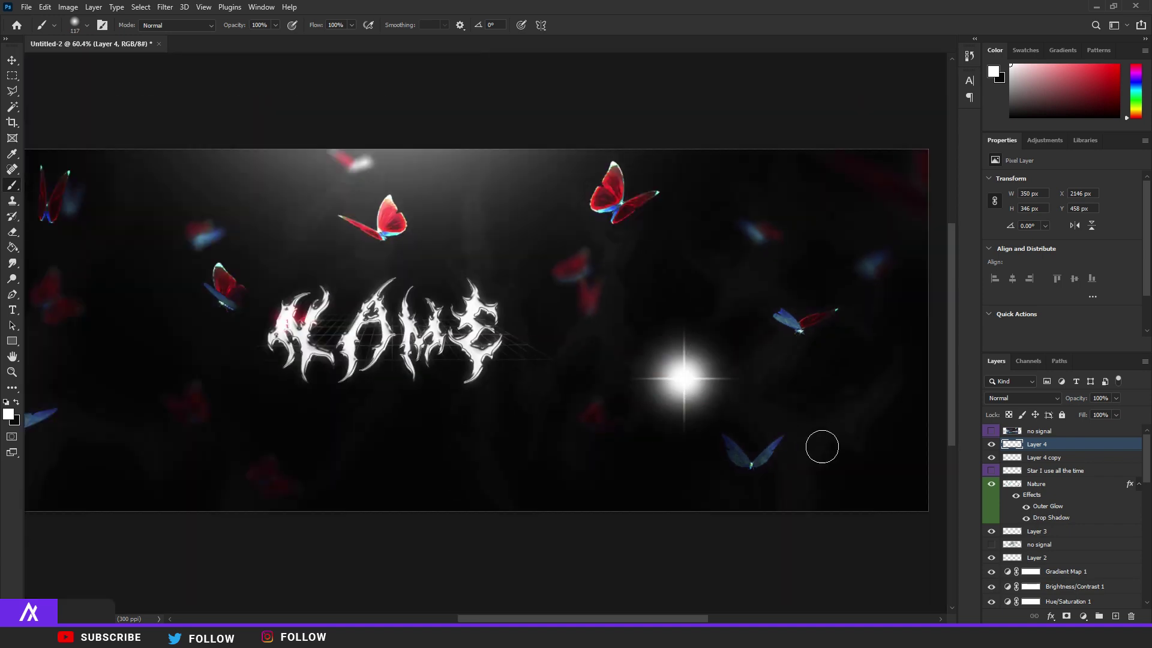
{"action": "scroll", "coordinate": [753, 430], "scroll_direction": "down", "scroll_amount": 2}
{"action": "scroll", "coordinate": [753, 429], "scroll_direction": "up", "scroll_amount": 3}
{"action": "left_click", "coordinate": [1049, 458], "text": "shift"}
{"action": "key", "text": "ctrl+e"}
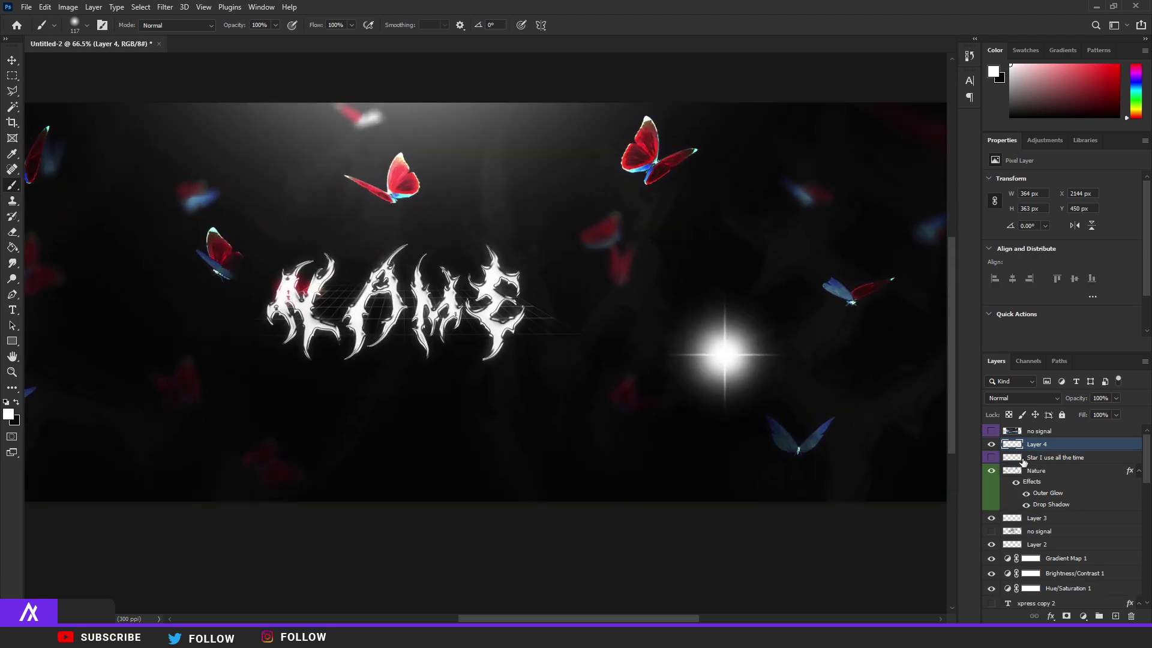
- Shrink and tilt the merged star and place it on the lettering between the A and the M of NAME
{"action": "key", "text": "ctrl+t"}
{"action": "left_click_drag", "start_coordinate": [793, 279], "coordinate": [744, 307]}
{"action": "left_click_drag", "start_coordinate": [725, 379], "coordinate": [368, 321]}
{"action": "scroll", "coordinate": [306, 339], "scroll_direction": "up", "scroll_amount": 7}
{"action": "scroll", "coordinate": [458, 318], "scroll_direction": "up", "scroll_amount": 2}
{"action": "left_click_drag", "start_coordinate": [577, 348], "coordinate": [524, 335]}
{"action": "left_click_drag", "start_coordinate": [423, 314], "coordinate": [546, 299]}
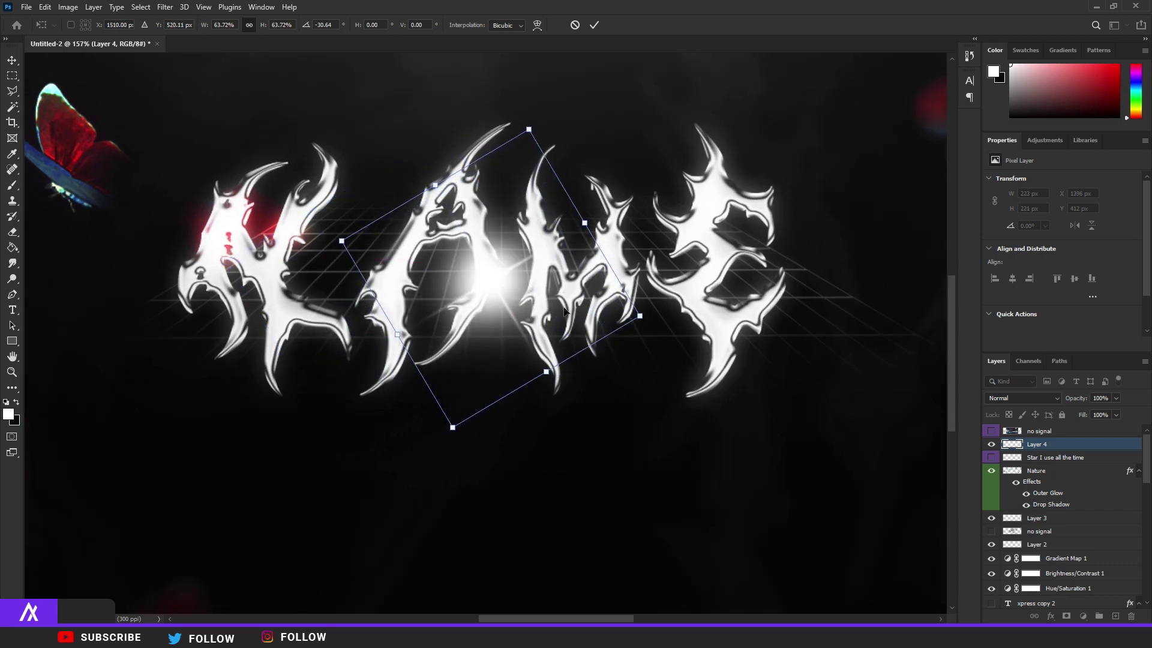
{"action": "left_click_drag", "start_coordinate": [639, 316], "coordinate": [607, 308]}
{"action": "left_click_drag", "start_coordinate": [524, 300], "coordinate": [523, 296]}
{"action": "left_click_drag", "start_coordinate": [619, 244], "coordinate": [623, 264]}
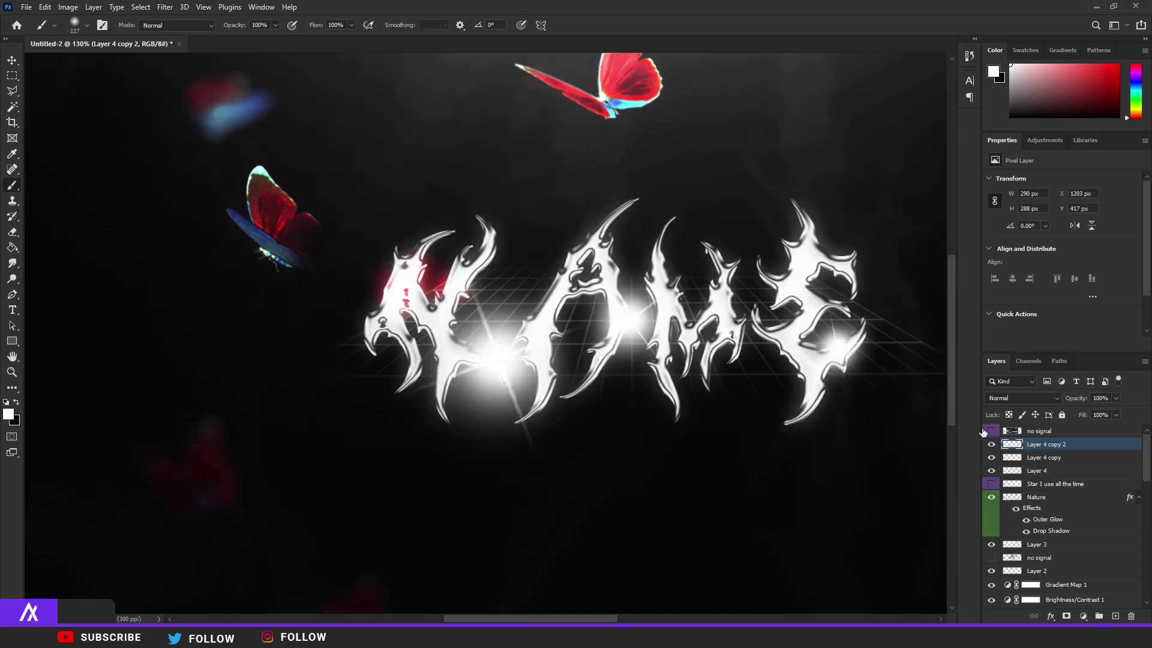
- Duplicate the star, shrink the copy to about 85 px and place it on the upper part of the N
{"action": "key", "text": "ctrl+j"}
{"action": "key", "text": "ctrl+t"}
{"action": "left_click_drag", "start_coordinate": [612, 248], "coordinate": [543, 313]}
{"action": "mouse_move", "coordinate": [499, 360]}
{"action": "left_mouse_down"}
{"action": "mouse_move", "coordinate": [421, 274]}
{"action": "mouse_move", "coordinate": [450, 277]}
{"action": "mouse_move", "coordinate": [441, 275]}
{"action": "left_mouse_up"}
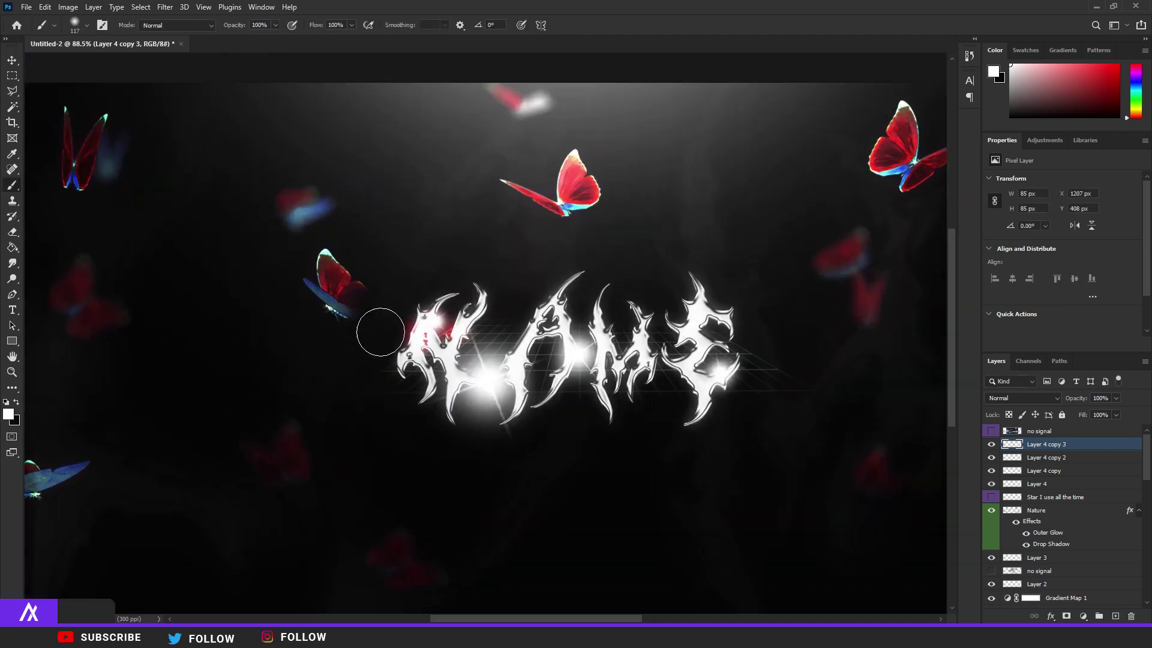
- Show the uppermost no signal layer in Normal blend mode and shift it upward over the banner's middle
{"action": "left_click", "coordinate": [991, 431]}
{"action": "left_click", "coordinate": [1042, 433]}
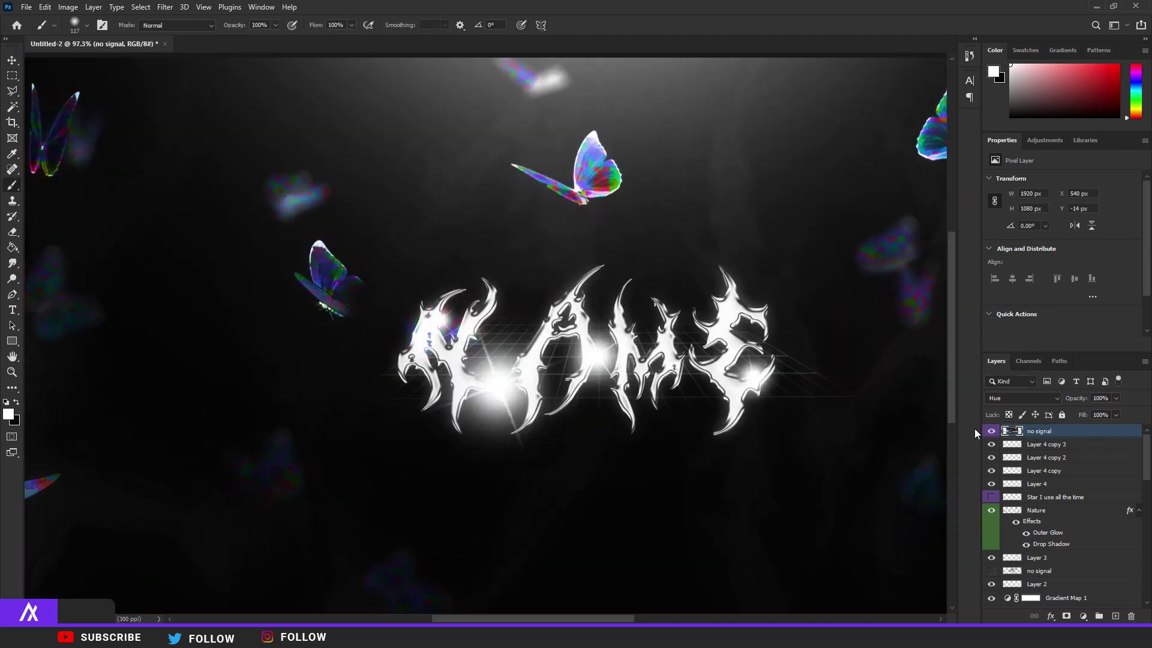
{"action": "left_click", "coordinate": [1023, 397]}
{"action": "left_click", "coordinate": [1020, 335]}
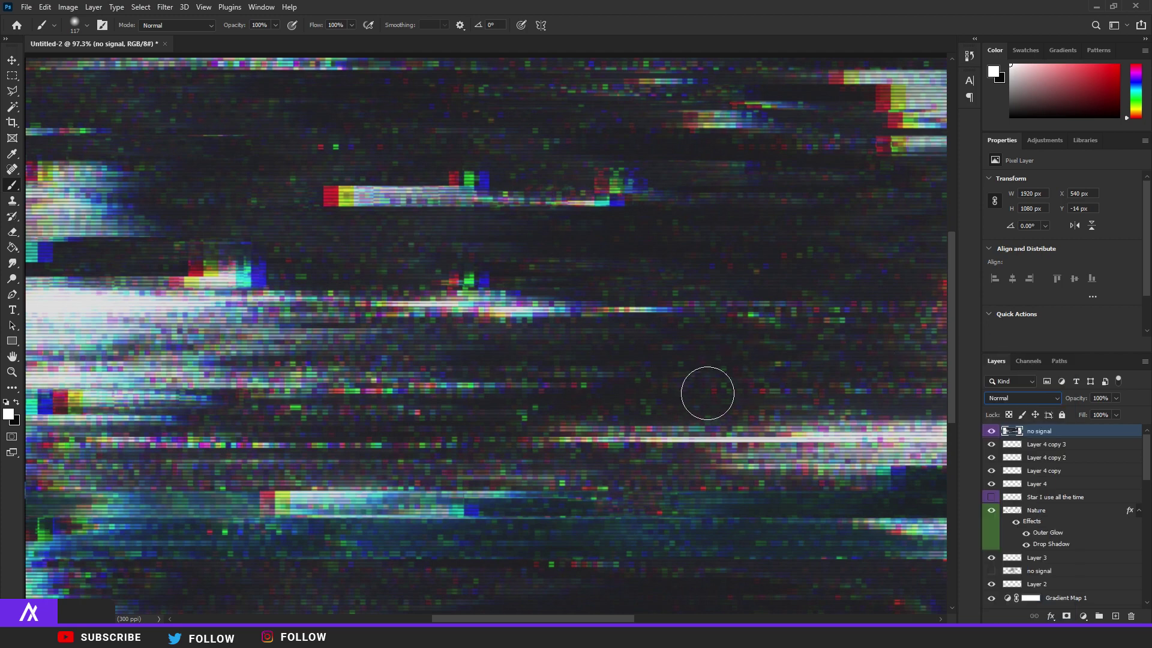
{"action": "scroll", "coordinate": [645, 375], "scroll_direction": "down", "scroll_amount": 8}
{"action": "key", "text": "v"}
{"action": "left_click_drag", "start_coordinate": [504, 327], "coordinate": [504, 287]}
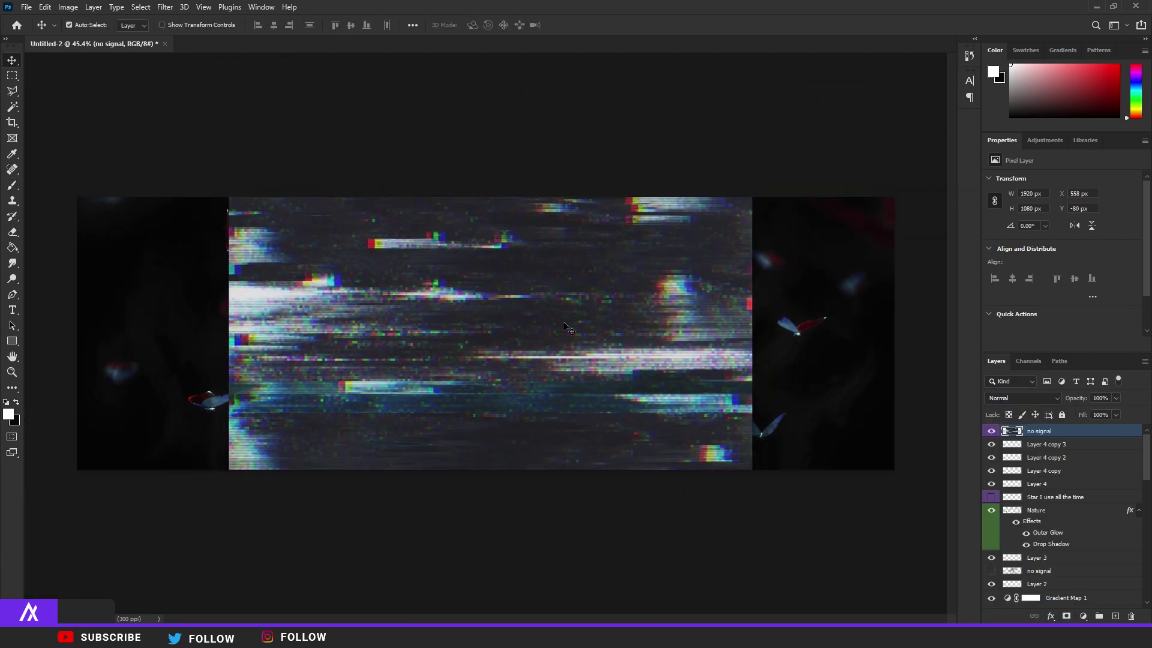
- Set the no signal layer's blend mode to Hue and check its effect on the NAME lettering
{"action": "left_click", "coordinate": [1002, 398]}
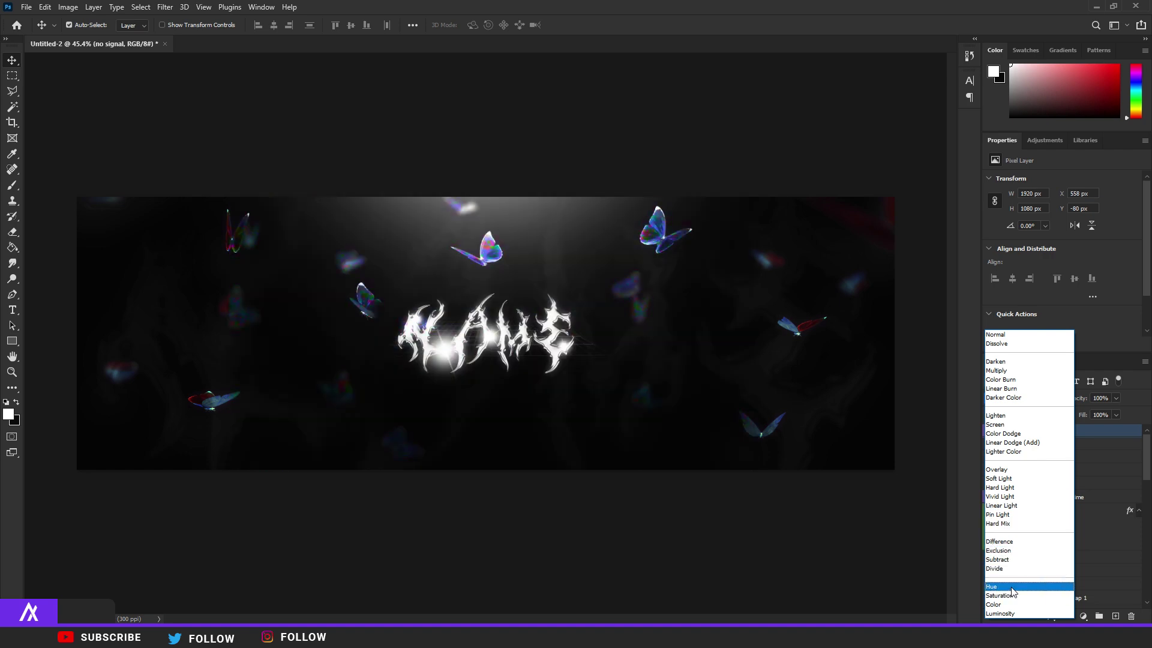
{"action": "left_click", "coordinate": [1013, 587]}
{"action": "scroll", "coordinate": [503, 340], "scroll_direction": "up", "scroll_amount": 6}
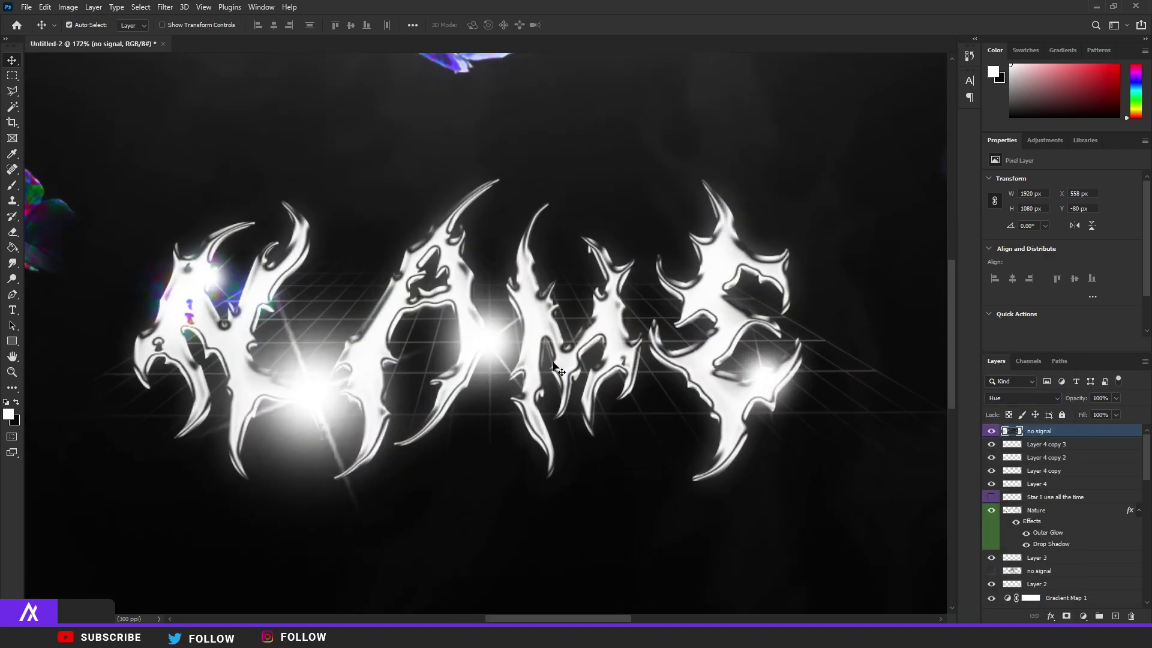
{"action": "scroll", "coordinate": [252, 303], "scroll_direction": "down", "scroll_amount": 6}
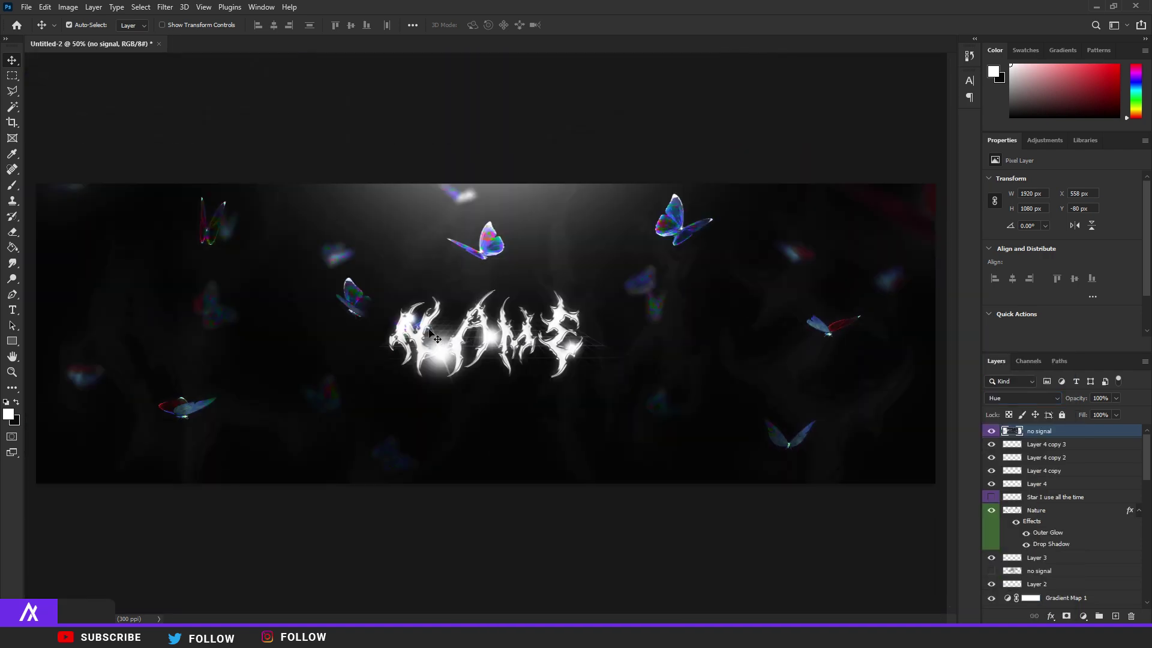
- Enlarge the no signal layer to about 3056 × 1720 px to cover the banner, and compare the artwork with and without it
{"action": "scroll", "coordinate": [431, 333], "scroll_direction": "up", "scroll_amount": 4}
{"action": "left_click", "coordinate": [991, 431]}
{"action": "scroll", "coordinate": [1010, 452], "scroll_direction": "down", "scroll_amount": 3}
{"action": "scroll", "coordinate": [1011, 452], "scroll_direction": "up", "scroll_amount": 3}
{"action": "left_click", "coordinate": [991, 431]}
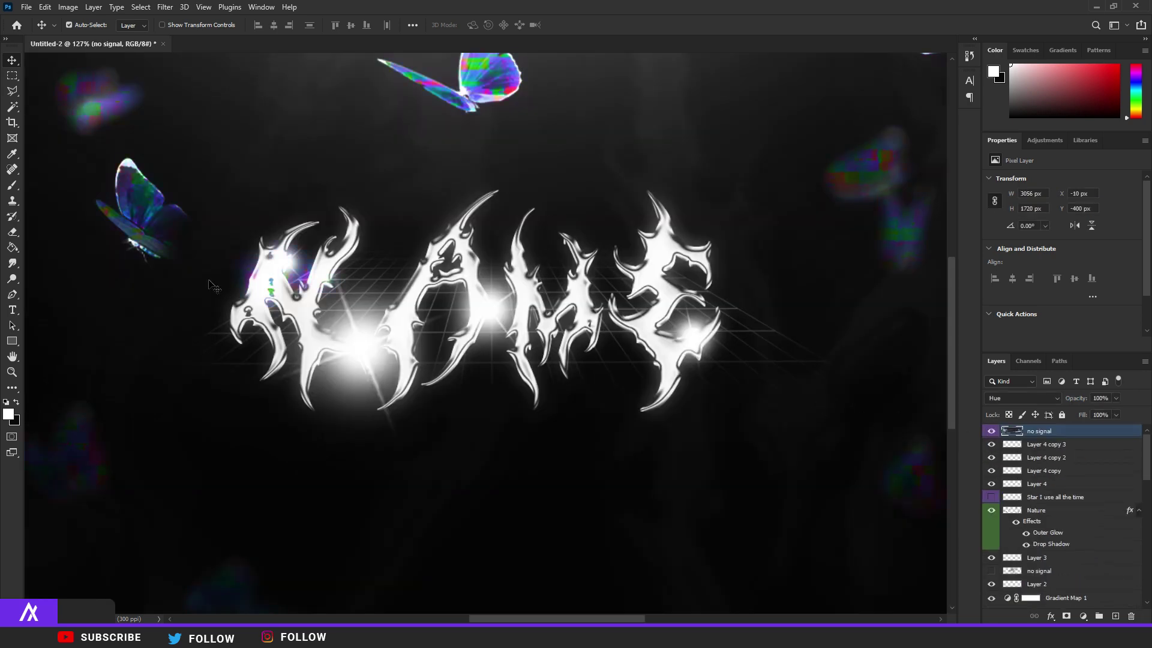
{"action": "scroll", "coordinate": [276, 291], "scroll_direction": "up", "scroll_amount": 3}
{"action": "scroll", "coordinate": [323, 290], "scroll_direction": "down", "scroll_amount": 4}
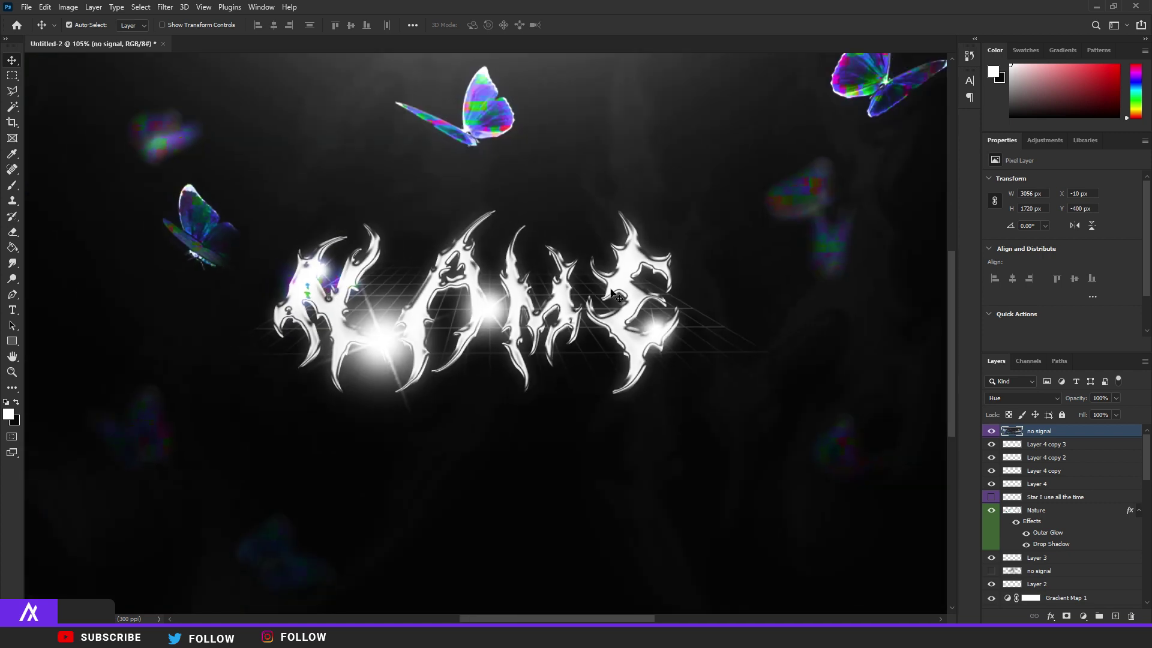
- Hide the Gradient Map 1 adjustment layer and check the lettering's colours close up
{"action": "scroll", "coordinate": [1009, 536], "scroll_direction": "down", "scroll_amount": 3}
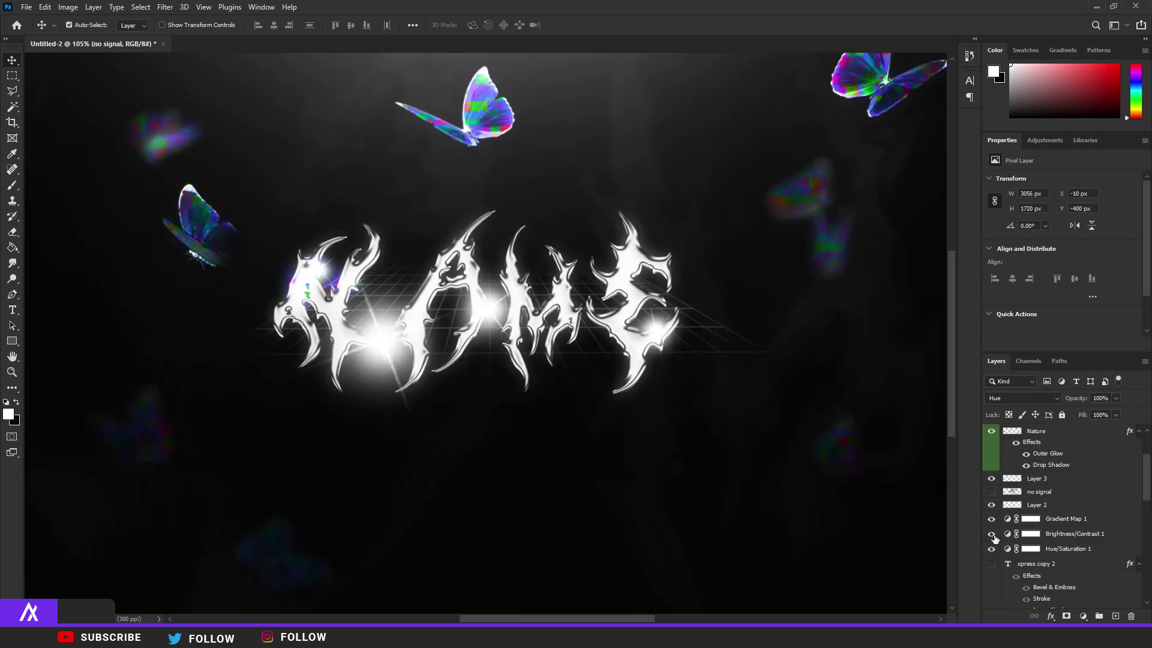
{"action": "left_click", "coordinate": [992, 520]}
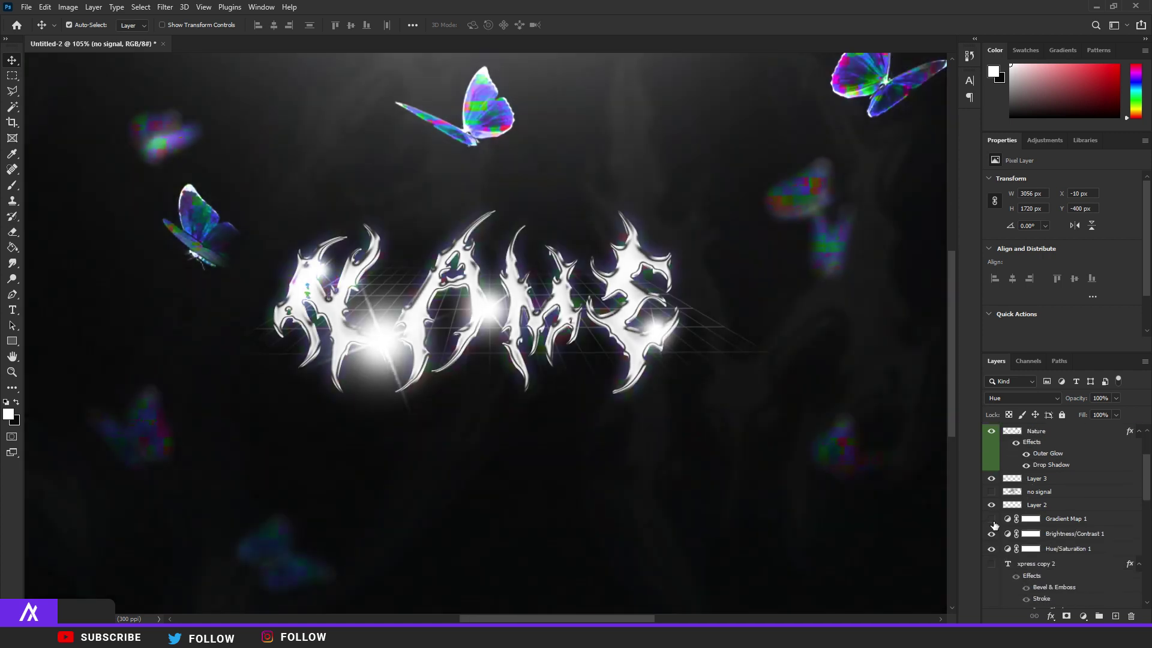
{"action": "scroll", "coordinate": [660, 309], "scroll_direction": "up", "scroll_amount": 3}
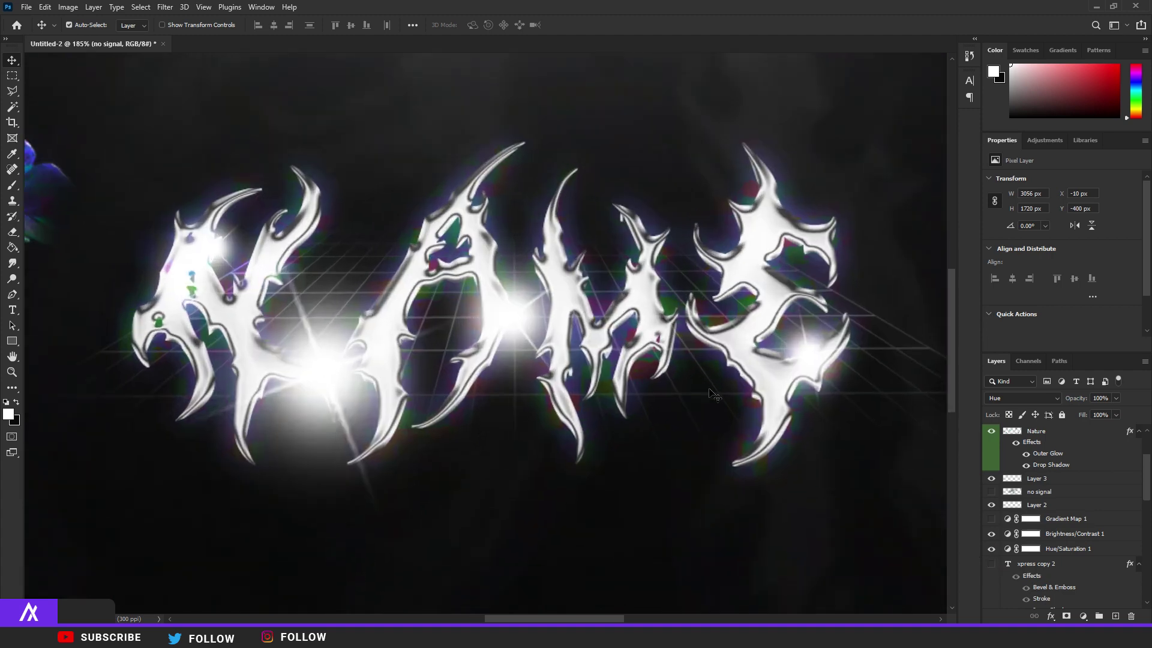
{"action": "scroll", "coordinate": [553, 255], "scroll_direction": "down", "scroll_amount": 5}
{"action": "scroll", "coordinate": [1034, 457], "scroll_direction": "up", "scroll_amount": 3}
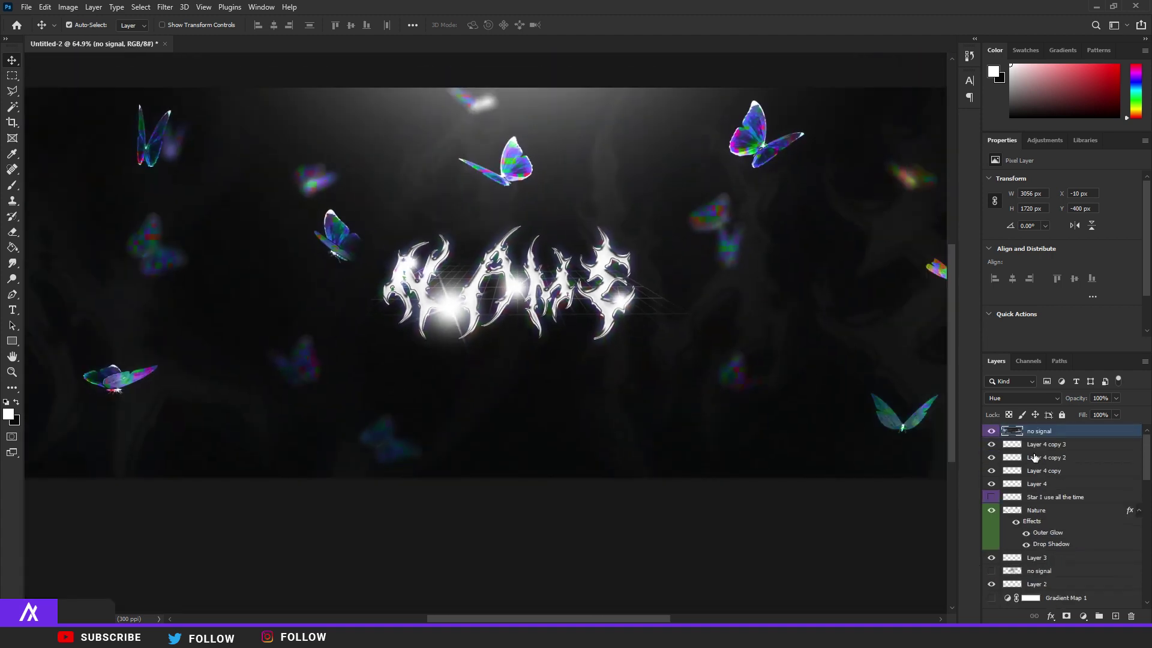
- Apply a Gaussian Blur with a 5.4-pixel radius to the uppermost no signal layer
{"action": "left_click", "coordinate": [162, 9]}
{"action": "mouse_move", "coordinate": [282, 154]}
{"action": "left_click", "coordinate": [359, 206]}
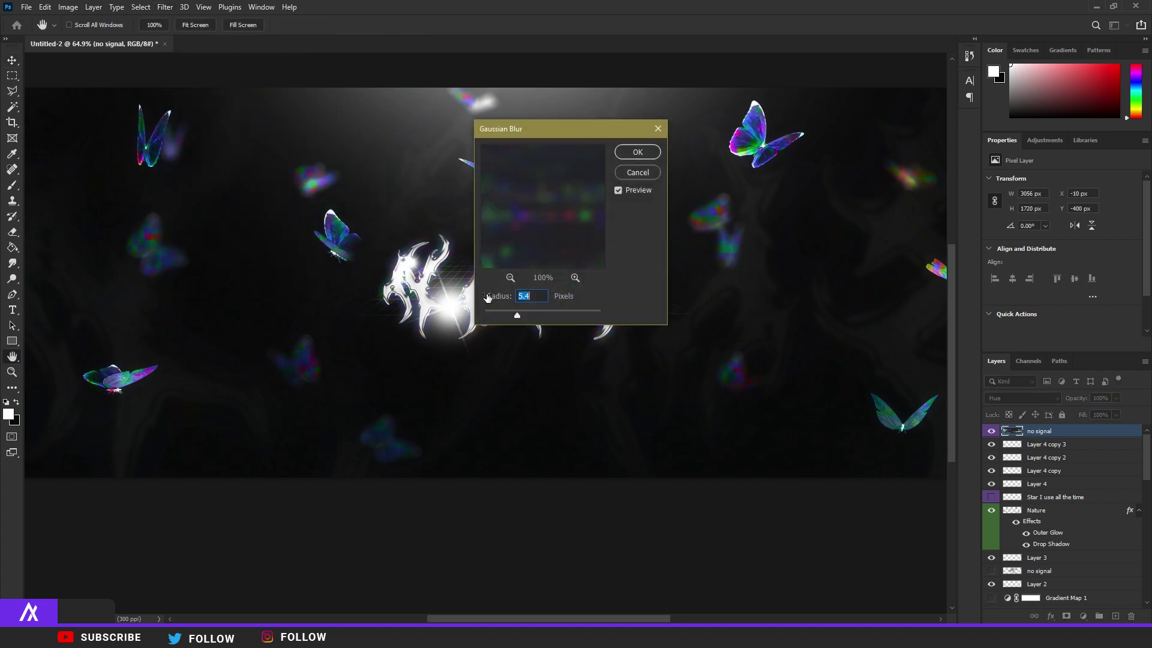
{"action": "left_click", "coordinate": [638, 152]}
{"action": "key", "text": "v"}
{"action": "scroll", "coordinate": [641, 335], "scroll_direction": "up", "scroll_amount": 5}
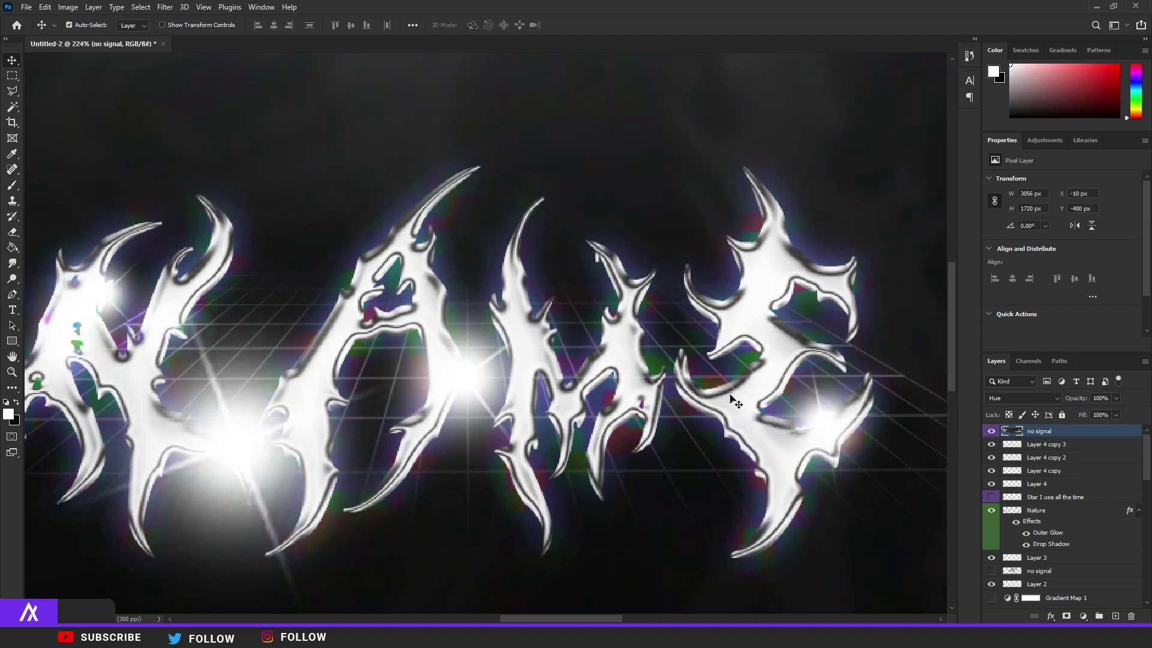
- Compare the banner with and without the blurred no signal overlay
{"action": "scroll", "coordinate": [733, 398], "scroll_direction": "down", "scroll_amount": 5}
{"action": "left_click", "coordinate": [991, 430]}
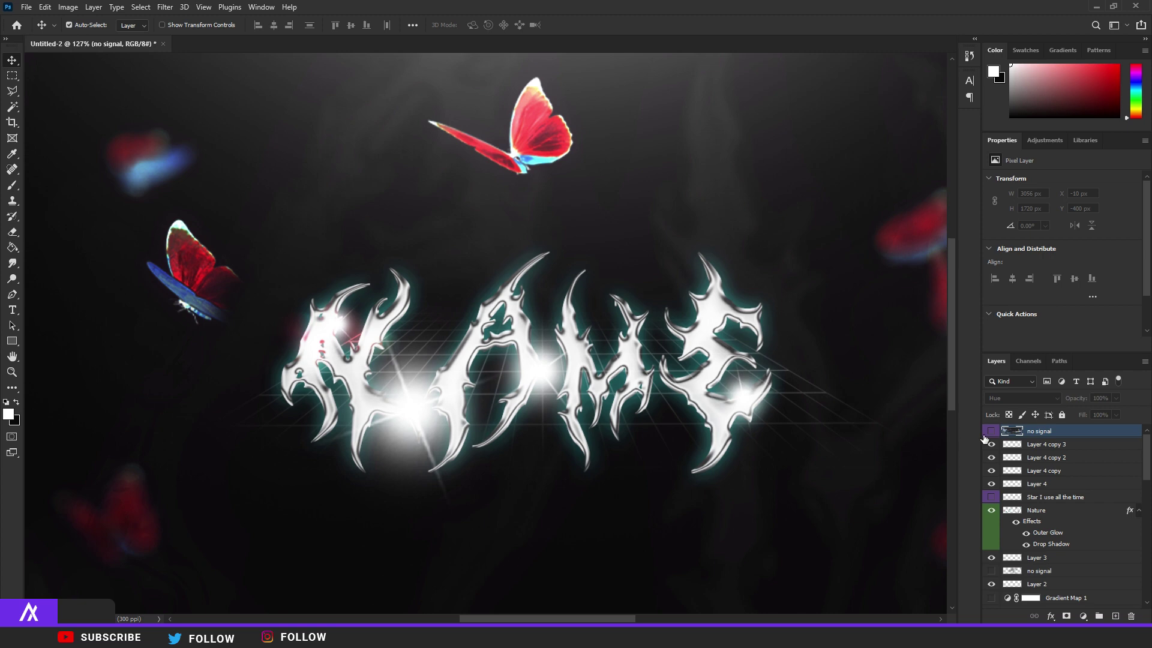
{"action": "left_click", "coordinate": [991, 430]}
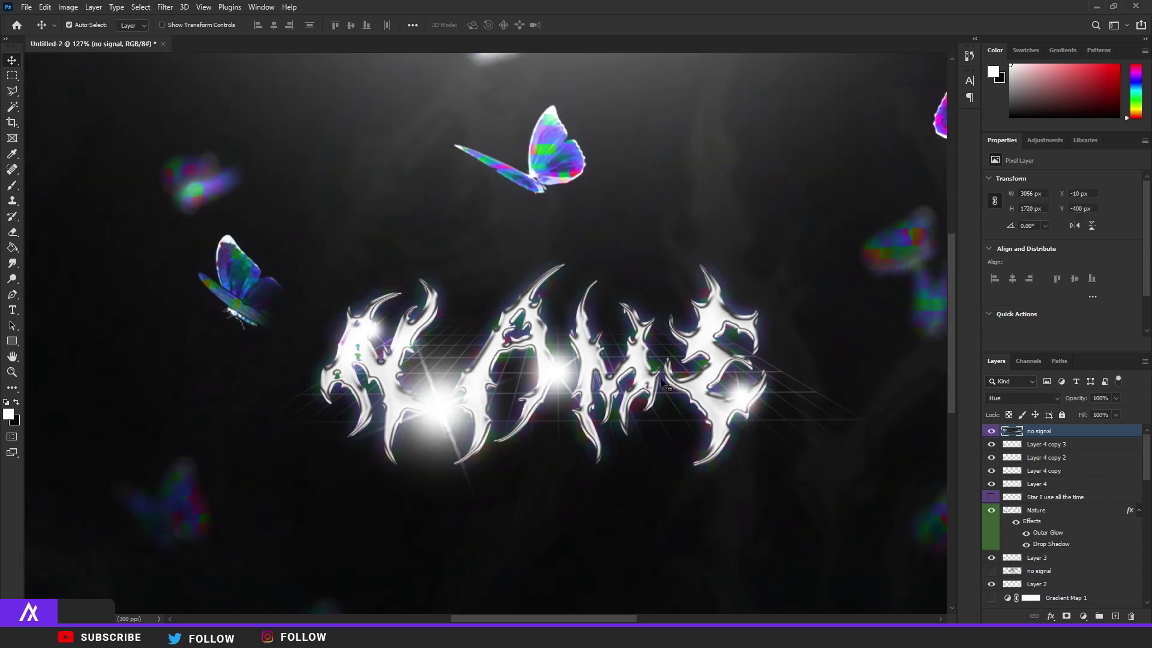
{"action": "scroll", "coordinate": [525, 348], "scroll_direction": "down", "scroll_amount": 5}
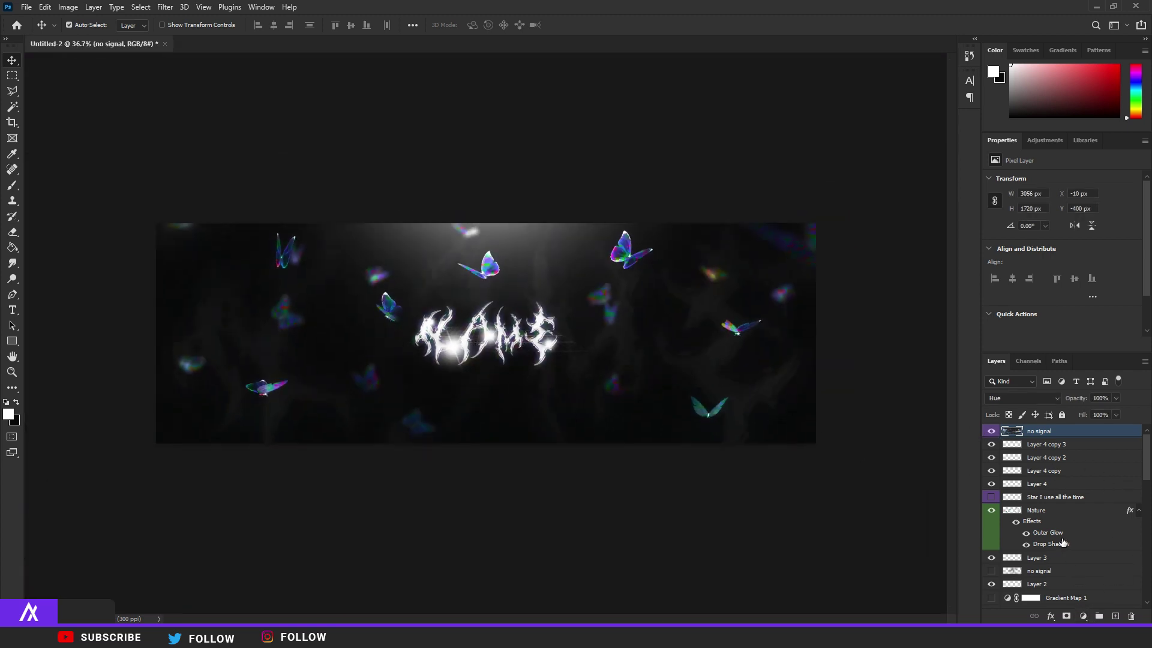
- Duplicate all layers from the top no signal layer down to Layer 0 and merge the copies into one layer
{"action": "scroll", "coordinate": [1062, 543], "scroll_direction": "down", "scroll_amount": 5}
{"action": "scroll", "coordinate": [1068, 522], "scroll_direction": "down", "scroll_amount": 5}
{"action": "left_click", "coordinate": [1061, 602], "text": "shift"}
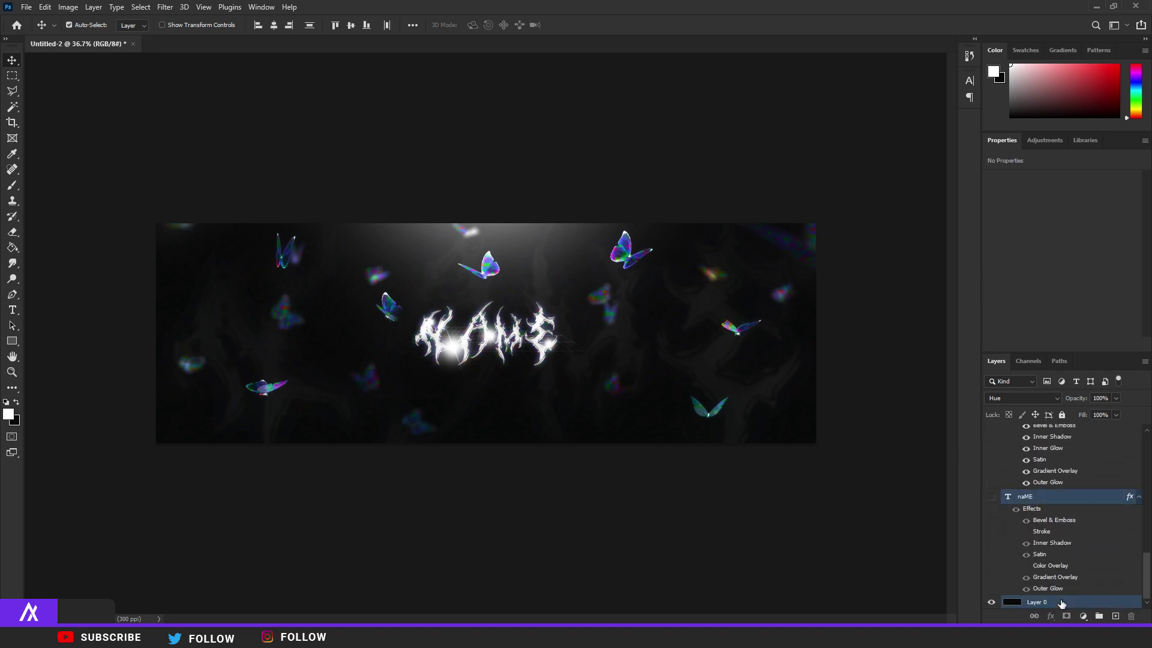
{"action": "scroll", "coordinate": [1062, 438], "scroll_direction": "up", "scroll_amount": 10}
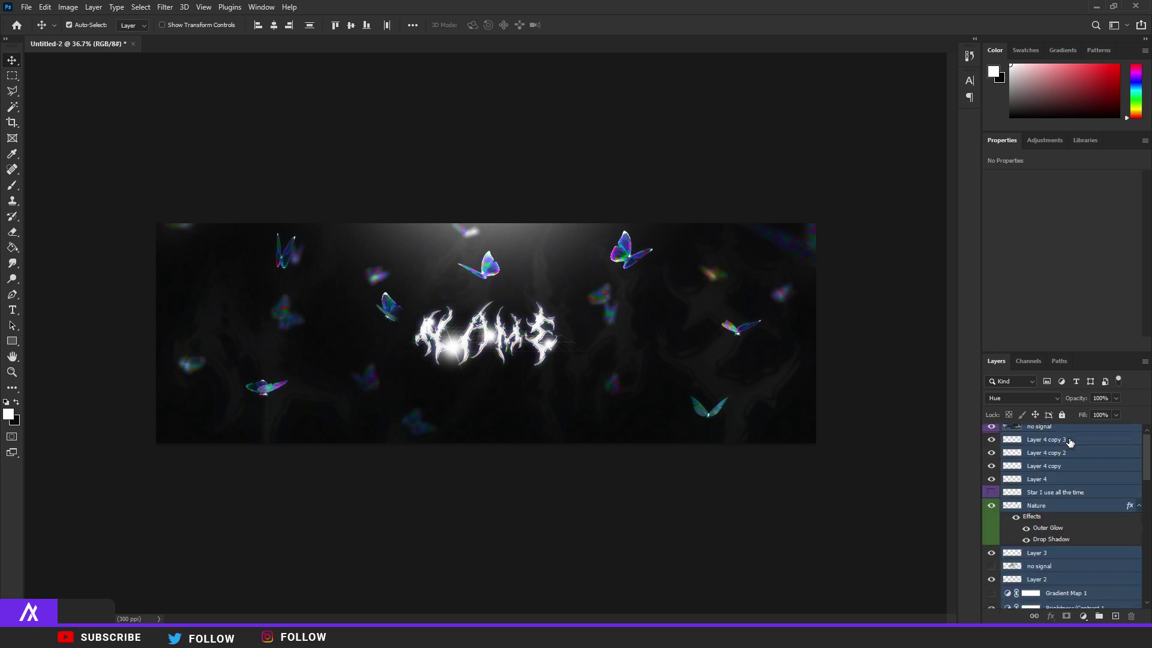
{"action": "left_click", "coordinate": [1059, 430]}
{"action": "scroll", "coordinate": [1079, 590], "scroll_direction": "down", "scroll_amount": 10}
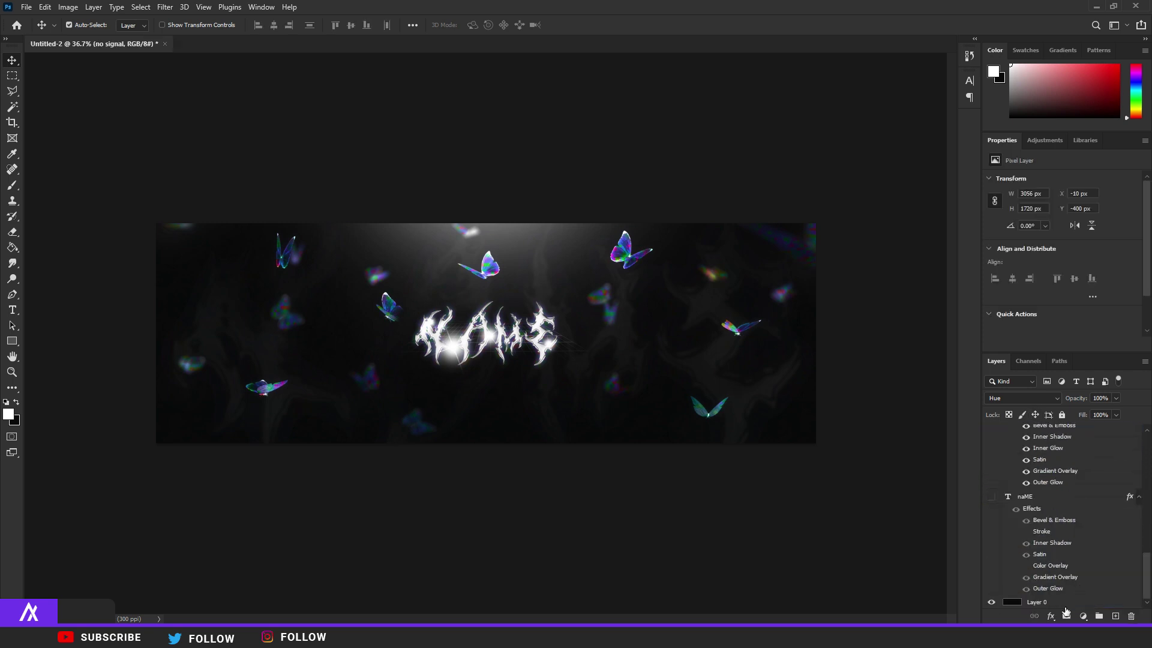
{"action": "left_click", "coordinate": [1066, 605], "text": "shift"}
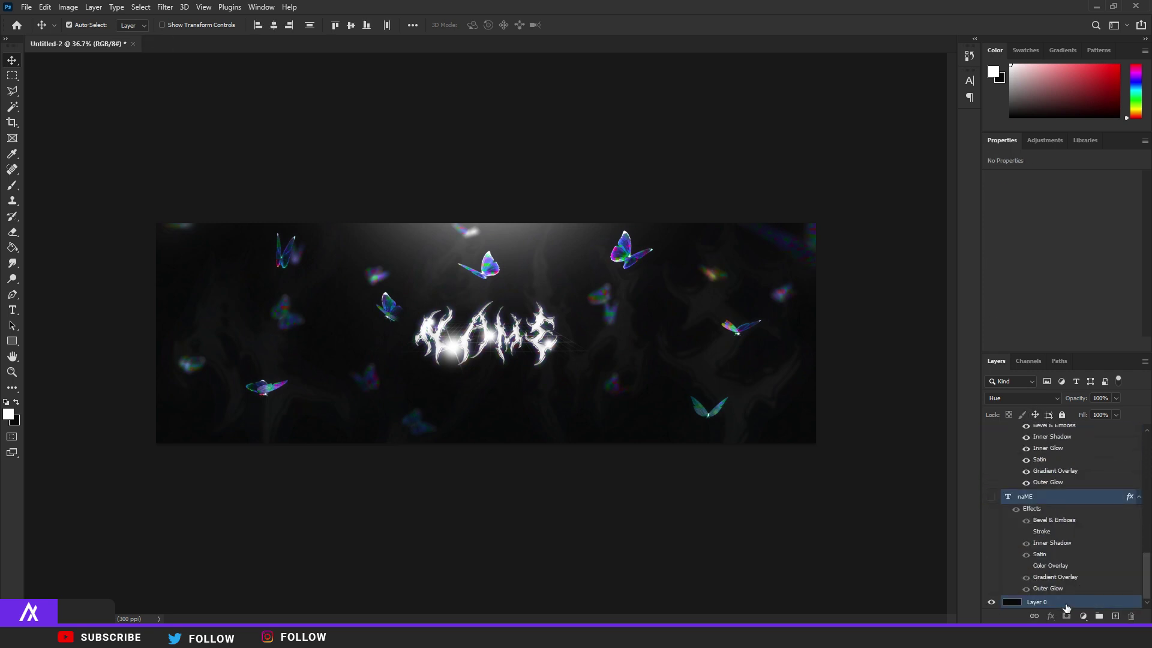
{"action": "key", "text": "ctrl+j"}
{"action": "key", "text": "ctrl+e"}
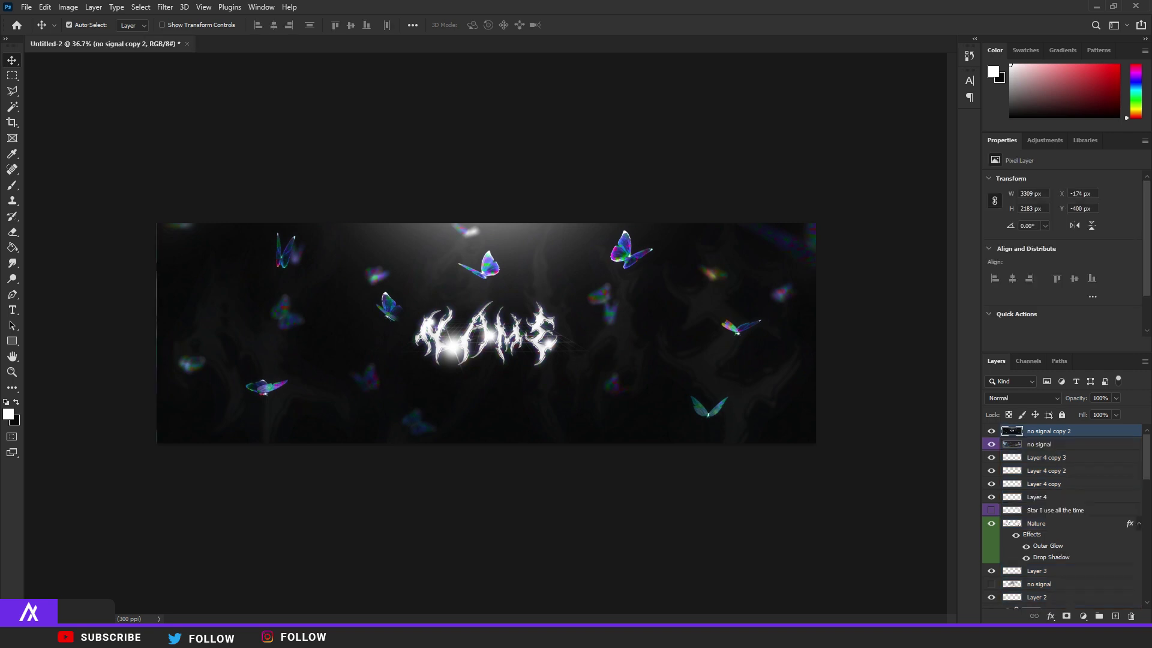
- Cut the 3000 × 1000 px canvas area onto its own layer, delete the leftover, and enlarge the artwork to about 3832 × 1277 px
{"action": "left_click", "coordinate": [12, 75]}
{"action": "left_click_drag", "start_coordinate": [157, 224], "coordinate": [828, 498]}
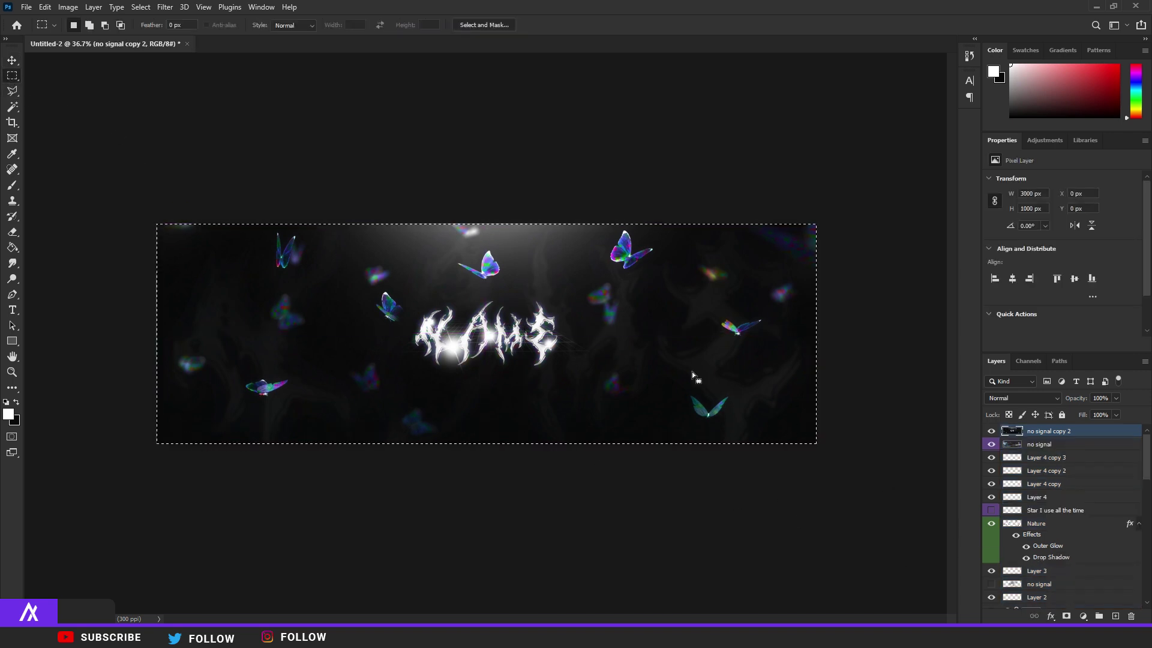
{"action": "right_click", "coordinate": [692, 372]}
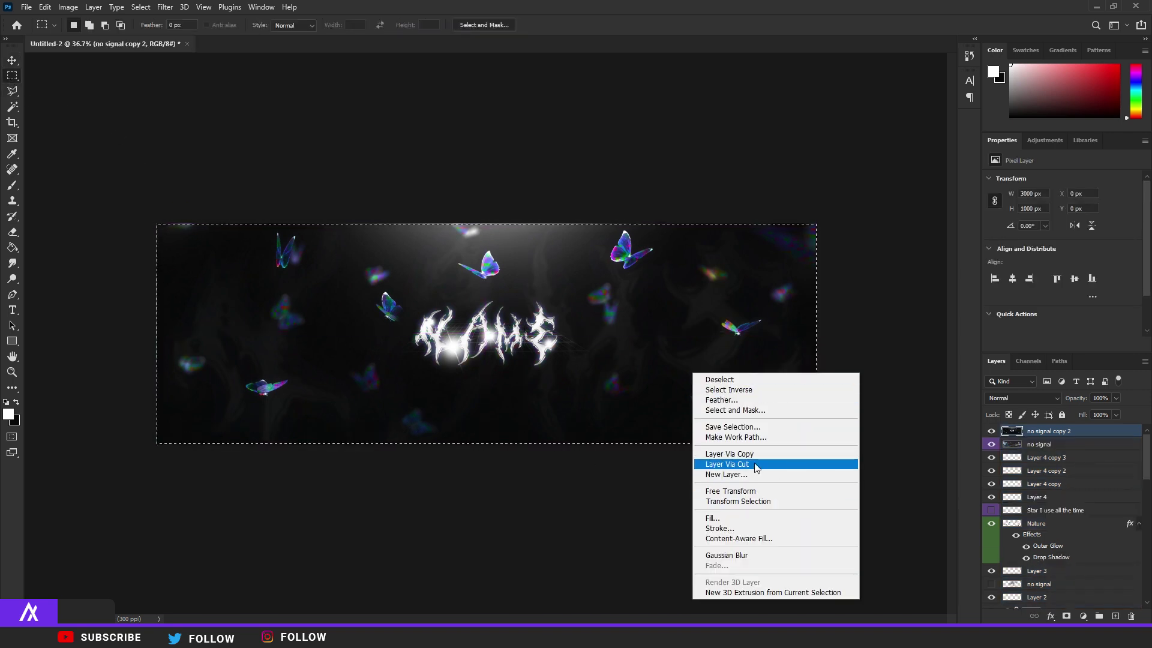
{"action": "left_click", "coordinate": [757, 464]}
{"action": "left_click", "coordinate": [1025, 445]}
{"action": "key", "text": "Delete"}
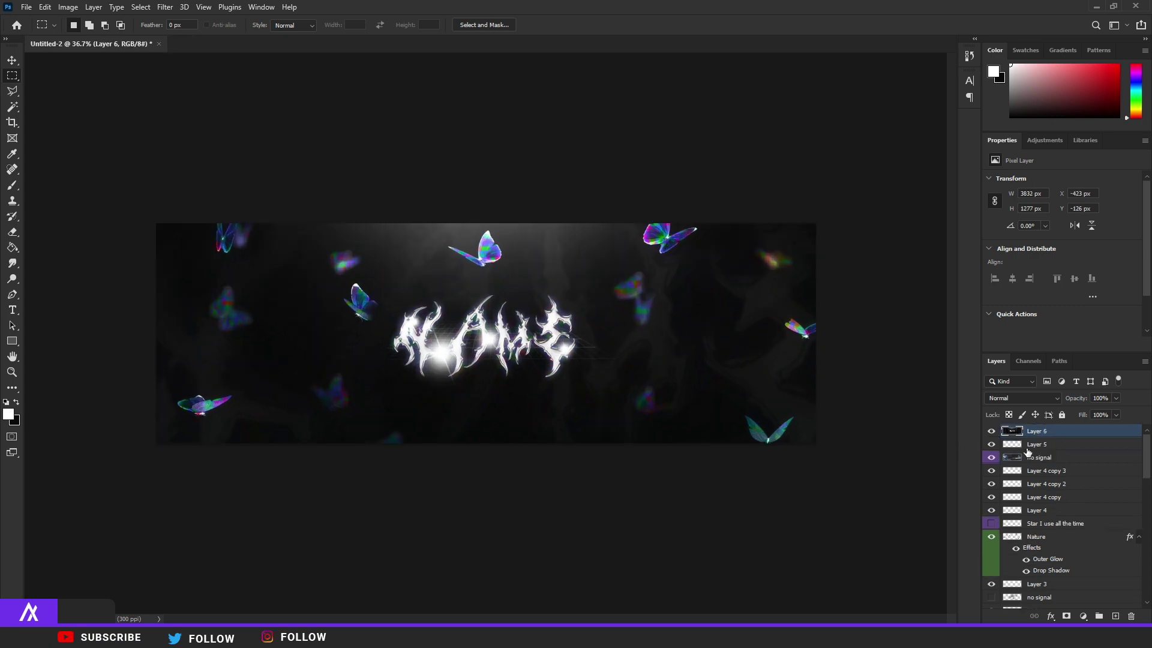
- Delete the leftover Layer 5 beneath the cropped Layer 6 and select Layer 6
{"action": "left_click", "coordinate": [1030, 446]}
{"action": "key", "text": "Delete"}
{"action": "left_click", "coordinate": [1046, 435]}
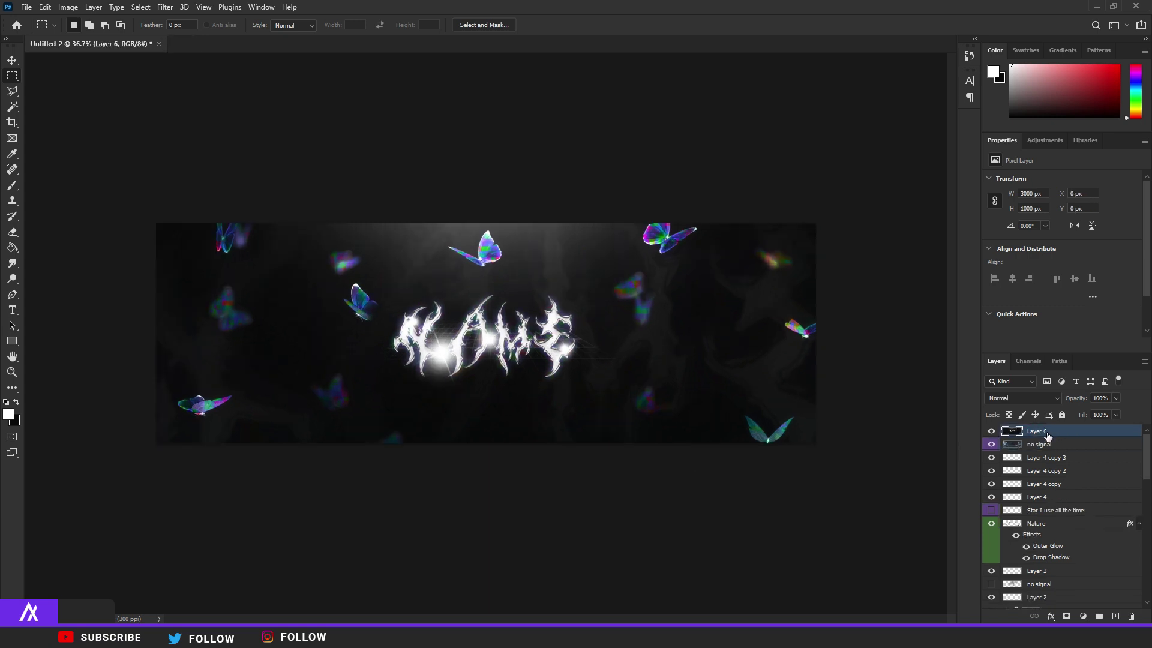
- Duplicate Layer 6 and open the Camera Raw Filter on the copy with a side-by-side before/after view of the lettering at 100%
{"action": "key", "text": "ctrl+j"}
{"action": "left_click", "coordinate": [167, 7]}
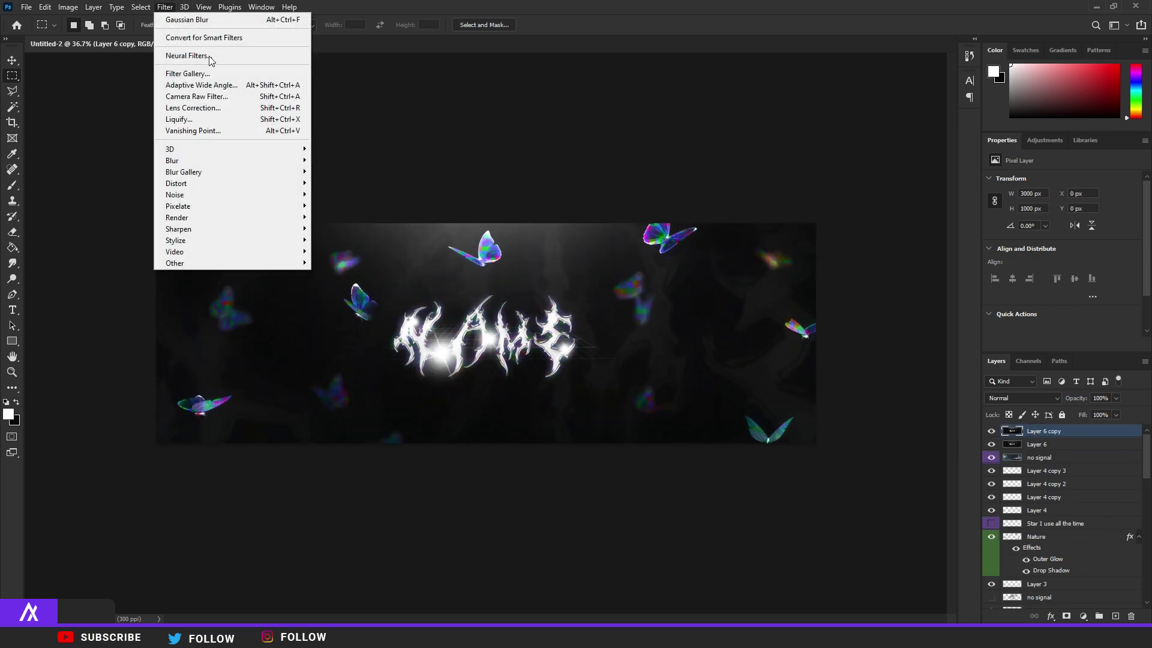
{"action": "left_click", "coordinate": [222, 97]}
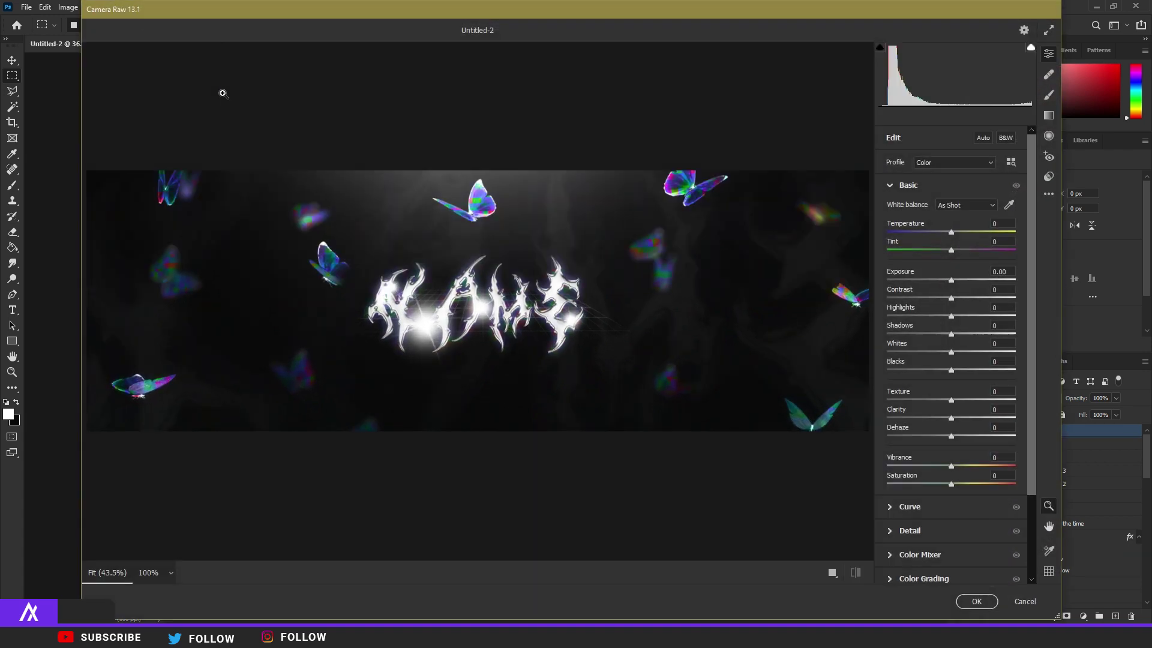
{"action": "left_click", "coordinate": [148, 573]}
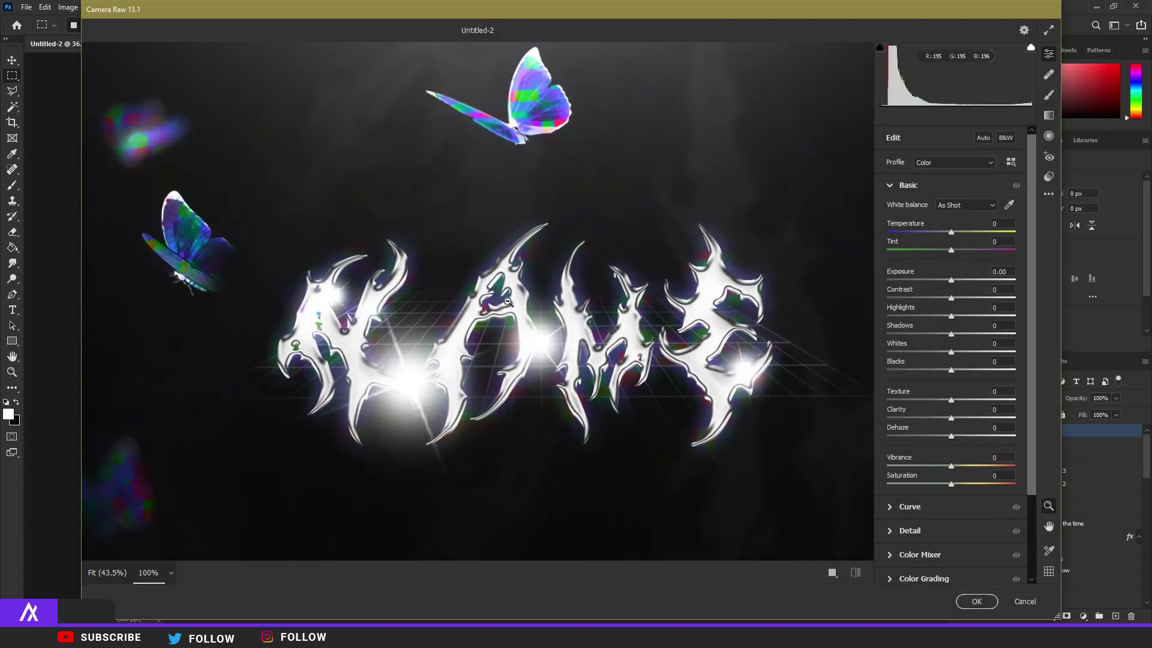
{"action": "left_click", "coordinate": [832, 571]}
{"action": "left_click_drag", "start_coordinate": [863, 330], "coordinate": [672, 308]}
- Set Contrast to +11, Exposure to +0.30, Shadows to -10, Clarity to +12 and Vibrance to +12
{"action": "left_click", "coordinate": [958, 298]}
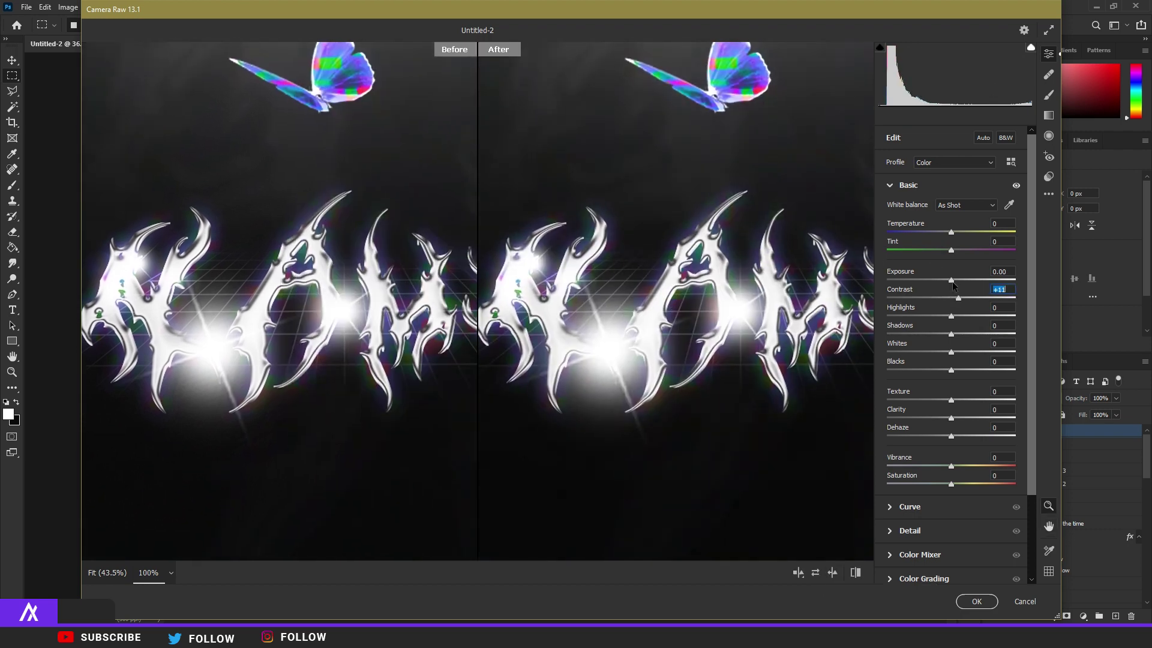
{"action": "left_click_drag", "start_coordinate": [953, 281], "coordinate": [955, 281]}
{"action": "left_click_drag", "start_coordinate": [950, 336], "coordinate": [945, 335]}
{"action": "left_click_drag", "start_coordinate": [952, 418], "coordinate": [960, 418]}
{"action": "left_click_drag", "start_coordinate": [951, 466], "coordinate": [958, 465]}
{"action": "scroll", "coordinate": [801, 377], "scroll_direction": "down", "scroll_amount": 3}
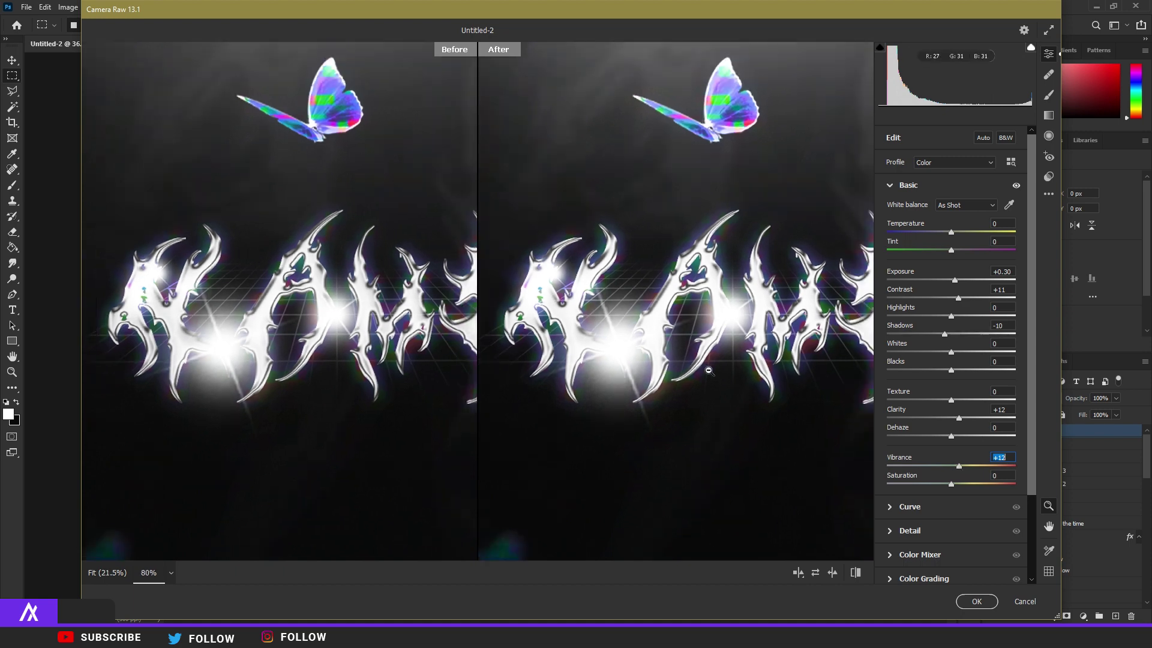
{"action": "scroll", "coordinate": [929, 501], "scroll_direction": "down", "scroll_amount": 3}
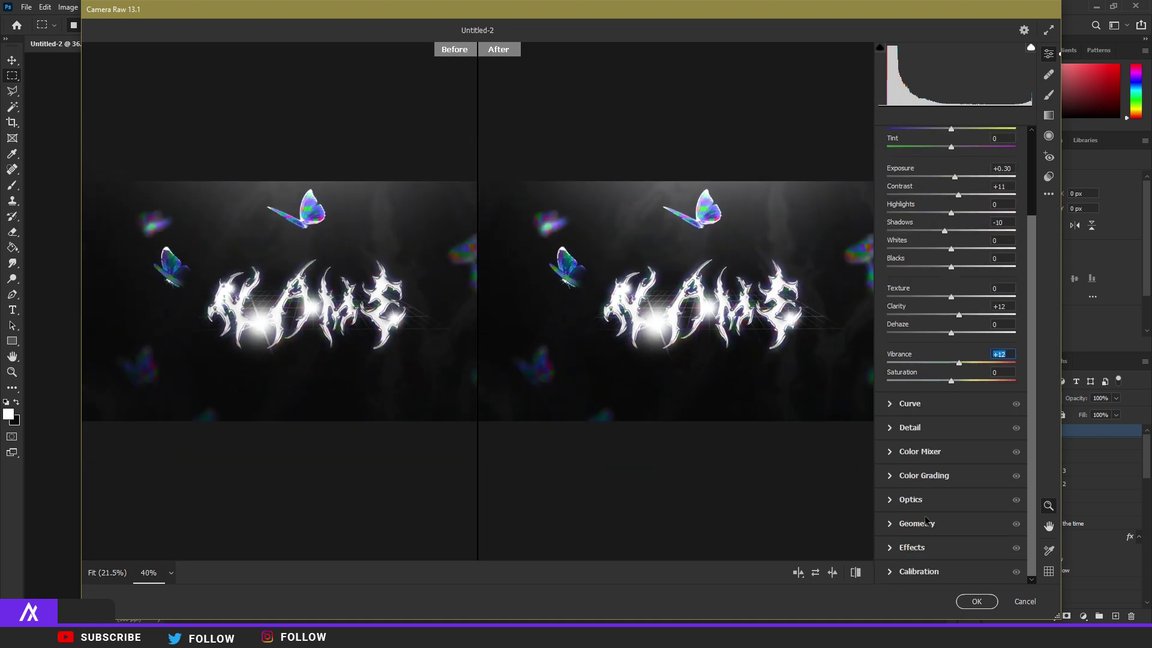
- Set Color Mixer hues to Reds -6, Aquas +5, Blues -3 and Purples -49, raise Aquas saturation slightly, and lower a Calibration slider
{"action": "left_click", "coordinate": [895, 467]}
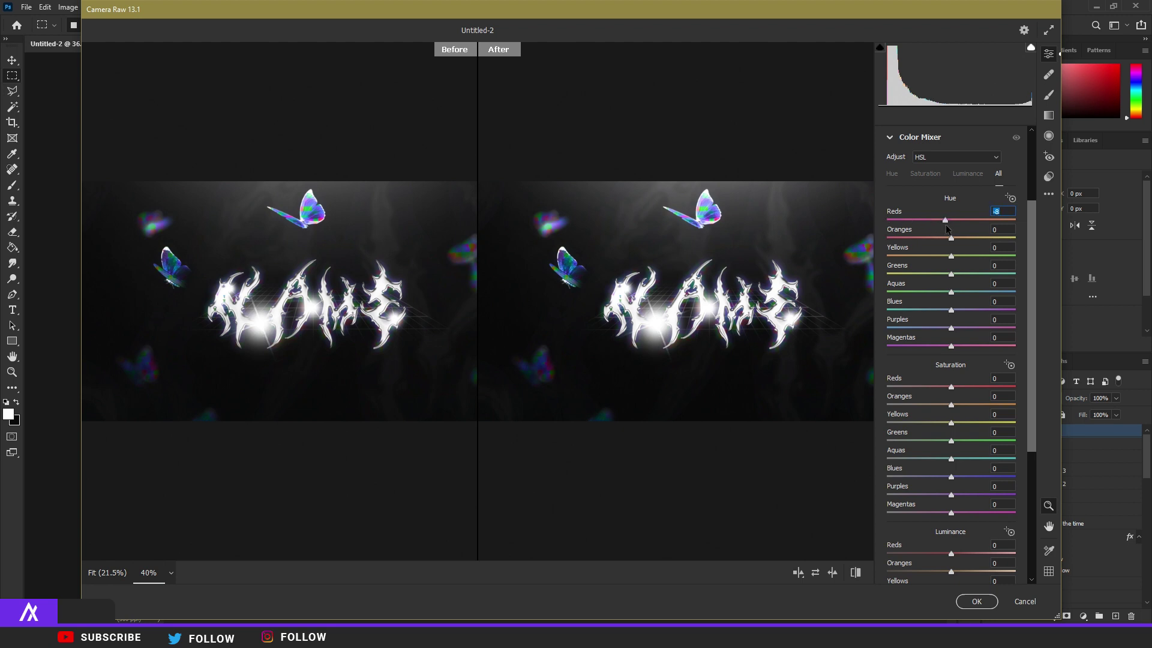
{"action": "left_click_drag", "start_coordinate": [952, 293], "coordinate": [919, 322]}
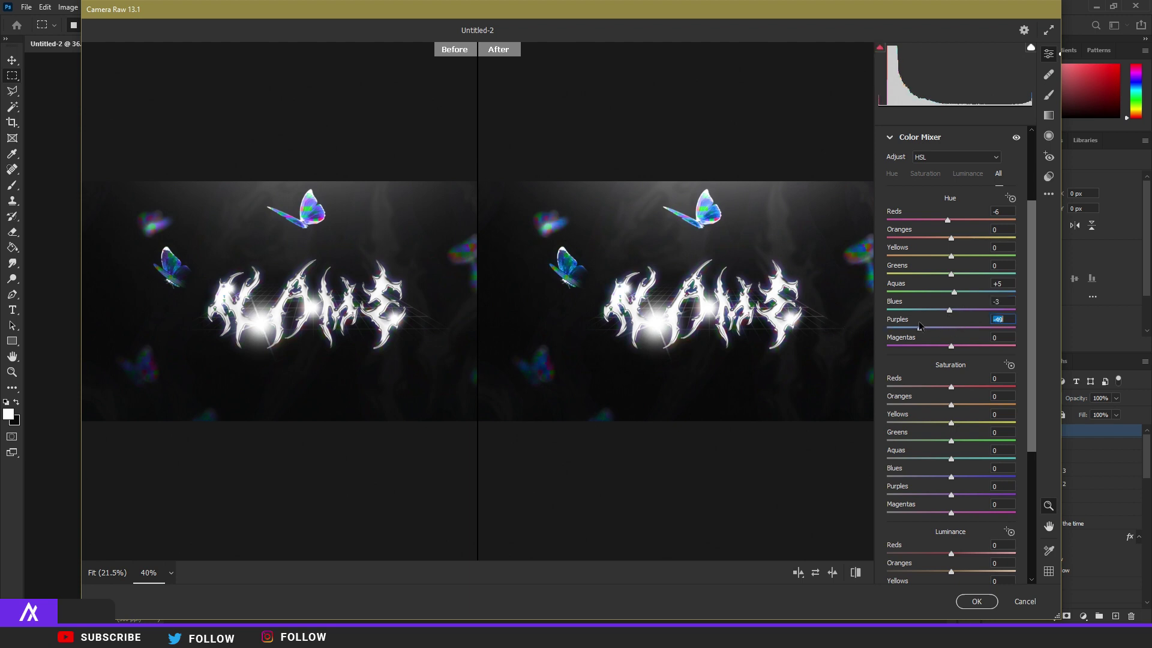
{"action": "left_click_drag", "start_coordinate": [951, 459], "coordinate": [958, 459]}
{"action": "scroll", "coordinate": [950, 480], "scroll_direction": "down", "scroll_amount": 5}
{"action": "left_click", "coordinate": [889, 572]}
{"action": "mouse_move", "coordinate": [951, 554]}
{"action": "left_mouse_down"}
{"action": "mouse_move", "coordinate": [910, 555]}
{"action": "mouse_move", "coordinate": [938, 553]}
{"action": "left_mouse_up"}
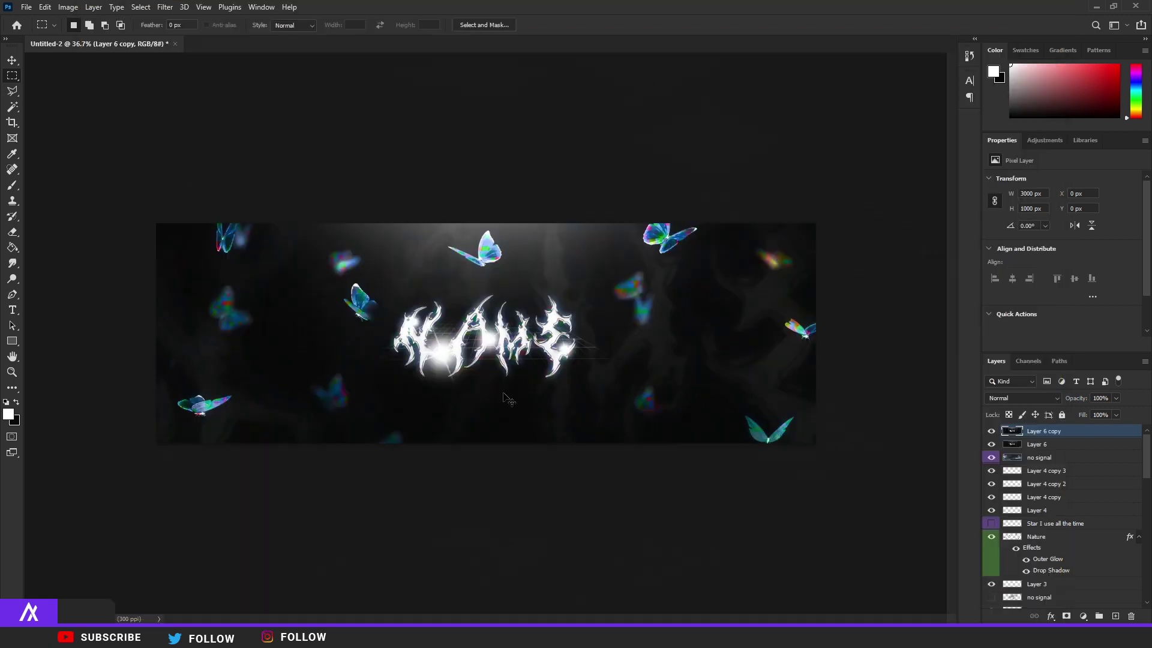
- Duplicate the colour-graded Layer 6 copy and apply the Matte preset to it with the Camera Raw Filter
{"action": "key", "text": "ctrl+j"}
{"action": "left_click", "coordinate": [166, 9]}
{"action": "left_click", "coordinate": [233, 99]}
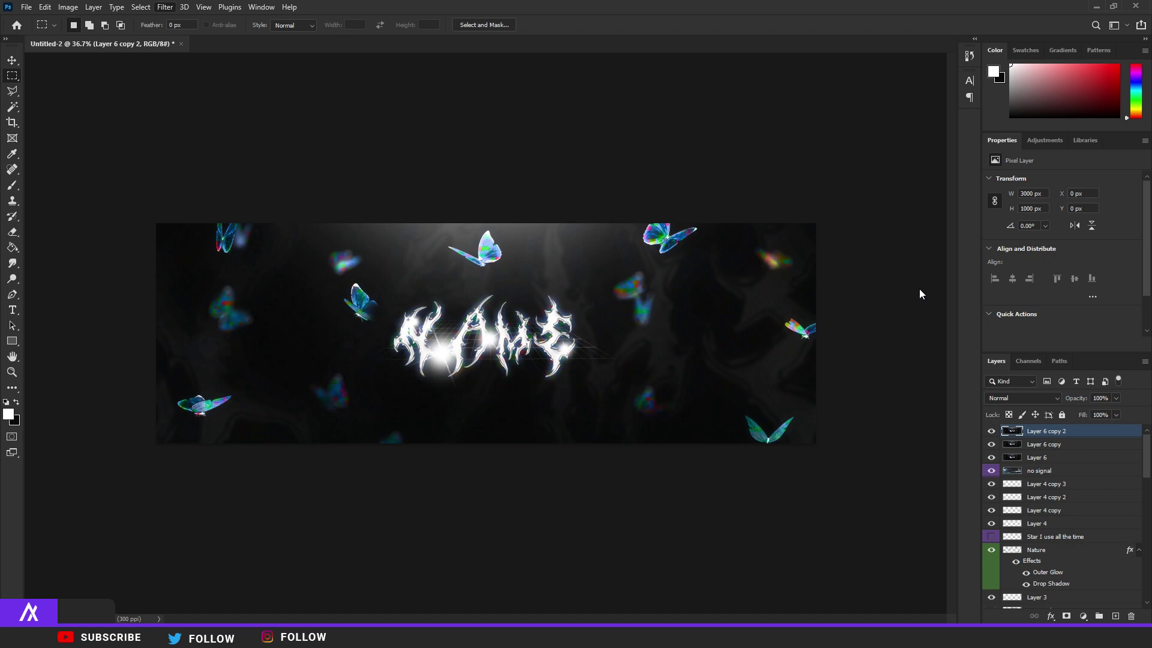
{"action": "left_click", "coordinate": [1048, 176]}
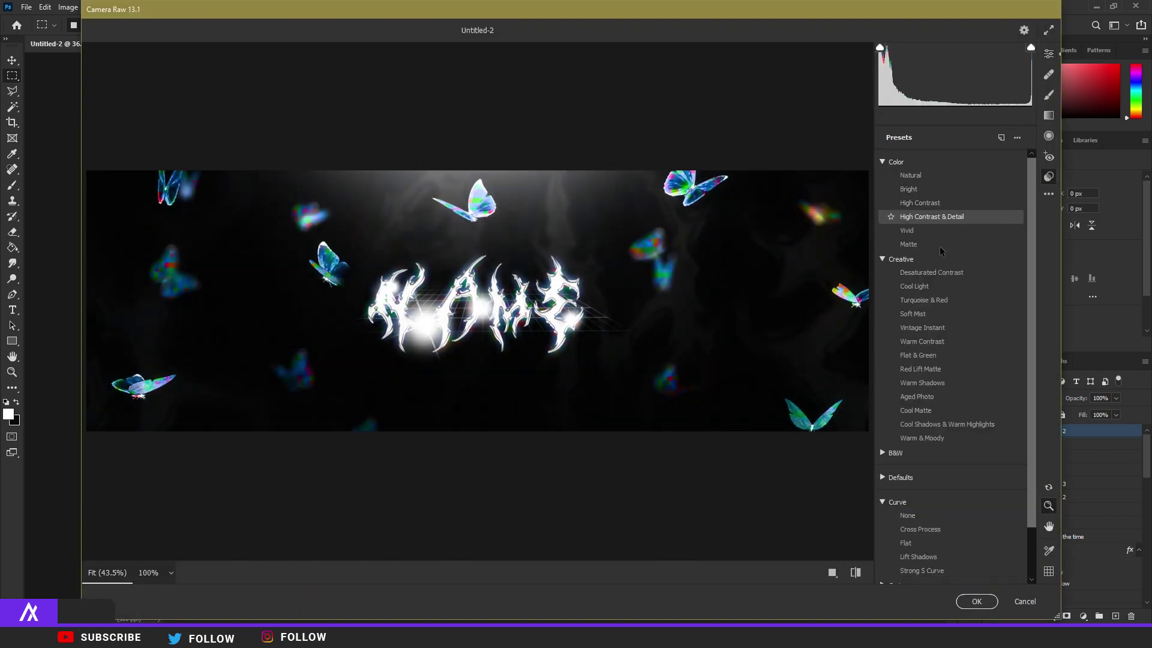
{"action": "left_click", "coordinate": [934, 245]}
{"action": "left_click", "coordinate": [977, 601]}
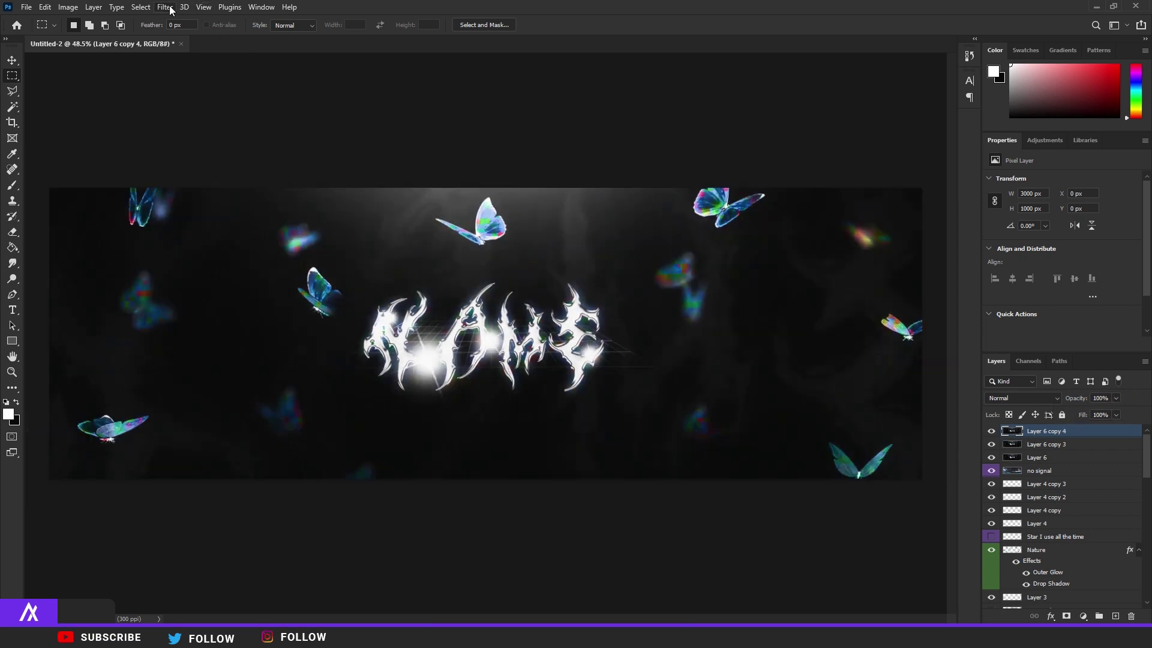
- Apply a Gaussian Blur with a 2.4-pixel radius to Layer 6 copy 4
{"action": "left_click", "coordinate": [170, 10]}
{"action": "mouse_move", "coordinate": [258, 161]}
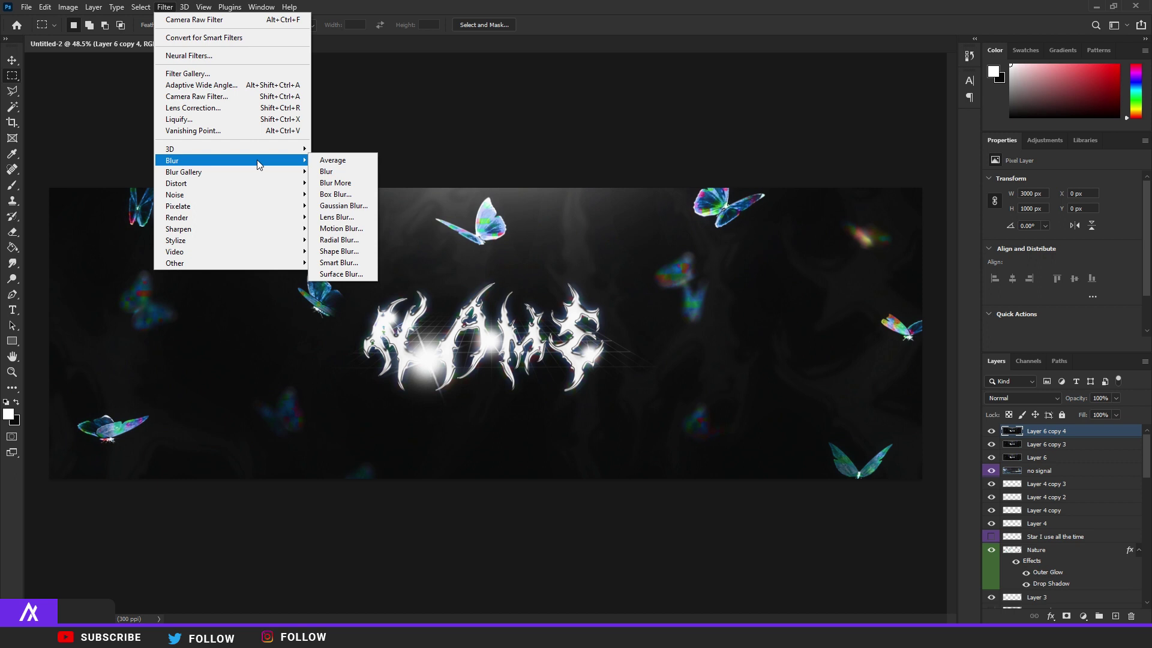
{"action": "left_click", "coordinate": [343, 205]}
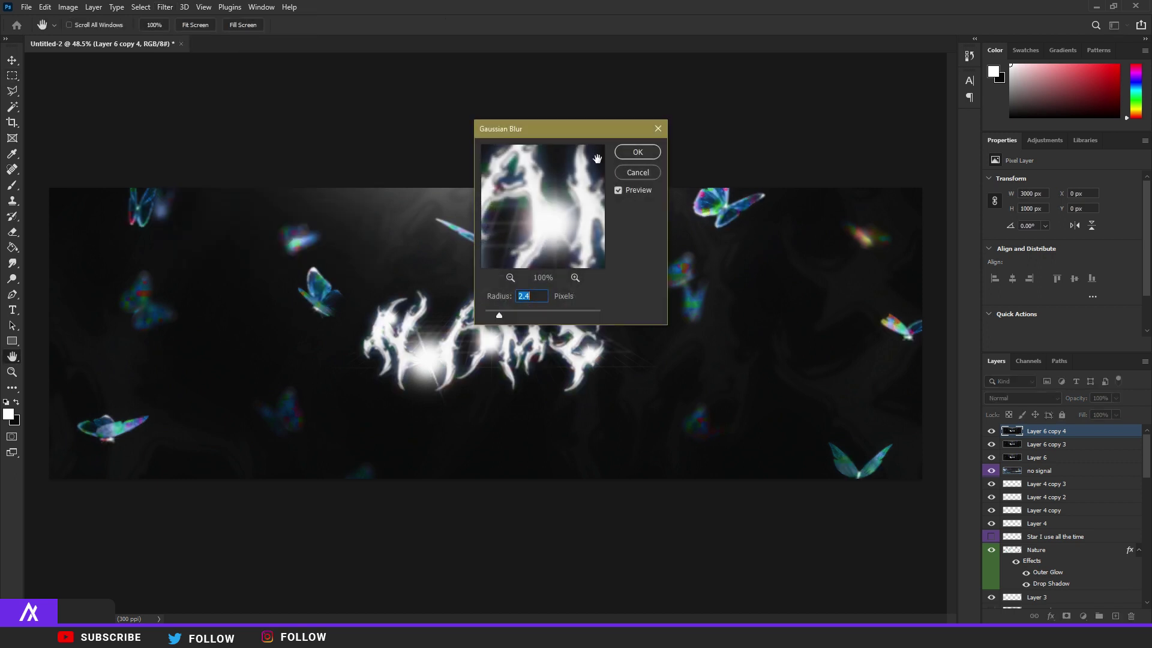
{"action": "left_click", "coordinate": [634, 154]}
- Erase the blur over the NAME lettering with a soft 1400-pixel Eraser, and merge the layer with Layer 6 copy 3
{"action": "key", "text": "e"}
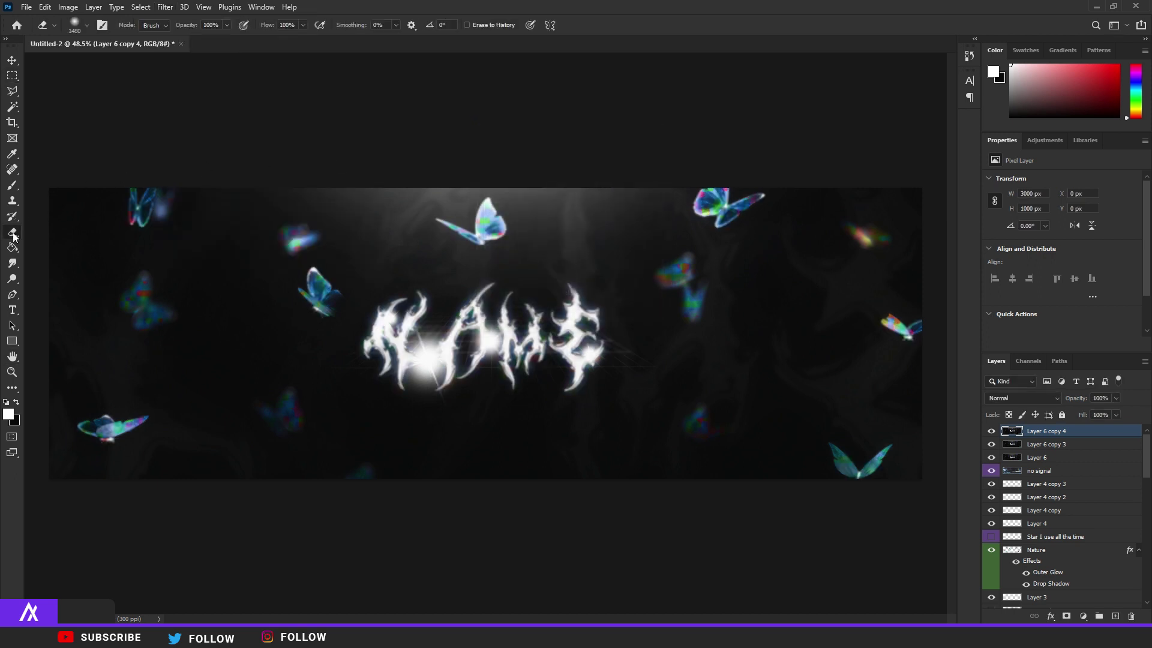
{"action": "key", "text": "v"}
{"action": "scroll", "coordinate": [515, 322], "scroll_direction": "up", "scroll_amount": 8}
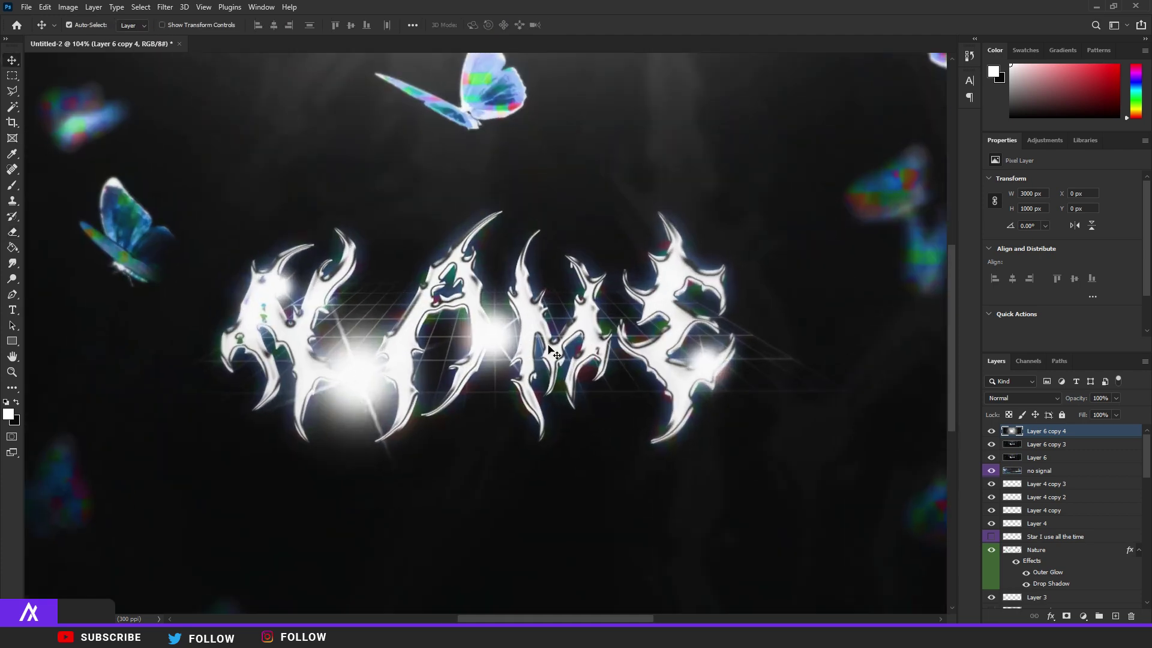
{"action": "scroll", "coordinate": [558, 348], "scroll_direction": "down", "scroll_amount": 9}
{"action": "left_click", "coordinate": [1023, 444], "text": "ctrl"}
{"action": "key", "text": "ctrl+e"}
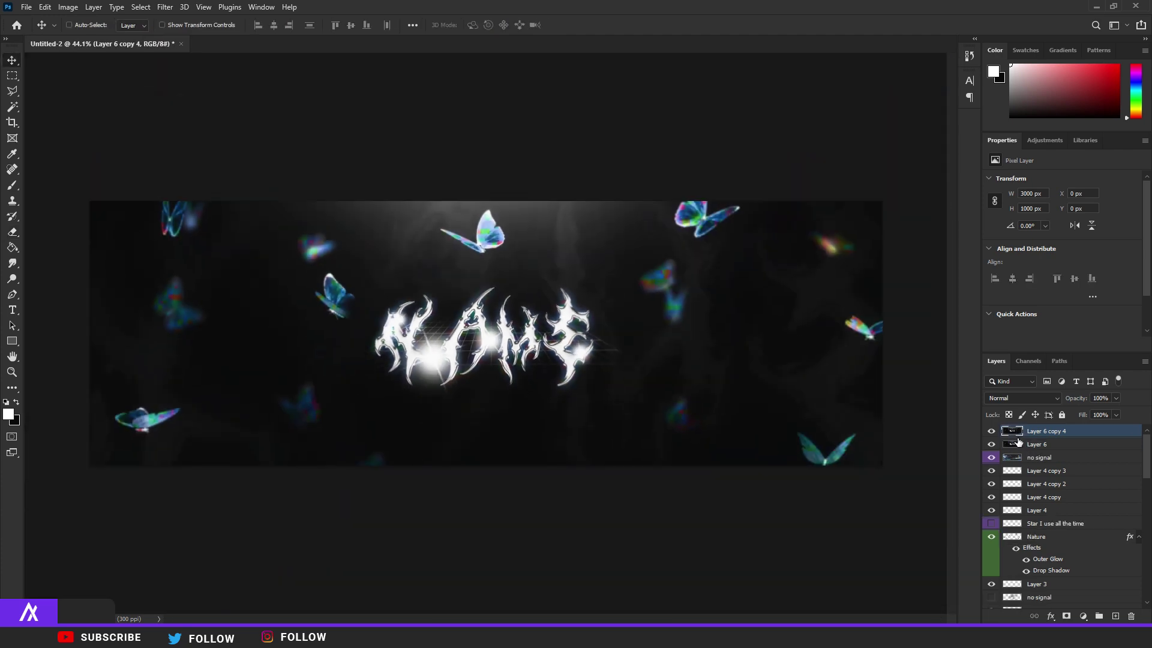
- Duplicate the merged layer and apply Add Noise to the copy, checking the grain on the lettering
{"action": "key", "text": "ctrl+j"}
{"action": "left_click", "coordinate": [159, 7]}
{"action": "mouse_move", "coordinate": [258, 190]}
{"action": "left_click", "coordinate": [345, 191]}
{"action": "left_click_drag", "start_coordinate": [491, 295], "coordinate": [492, 294]}
{"action": "left_click", "coordinate": [628, 130]}
{"action": "scroll", "coordinate": [514, 331], "scroll_direction": "up", "scroll_amount": 7}
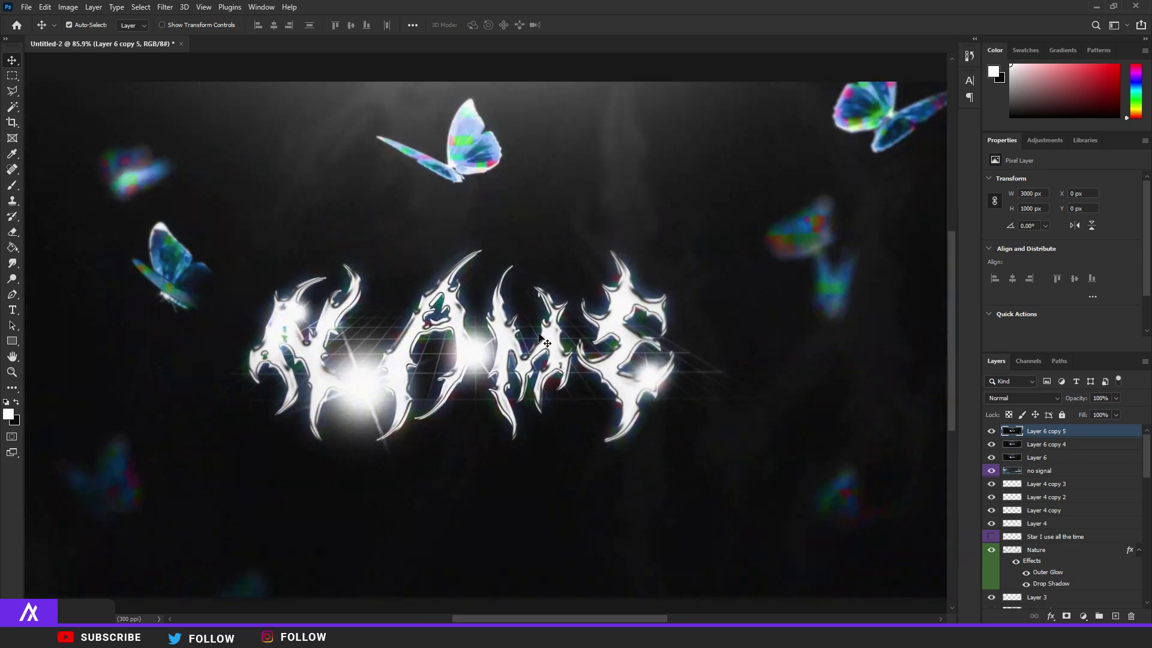
{"action": "scroll", "coordinate": [516, 332], "scroll_direction": "down", "scroll_amount": 8}
{"action": "scroll", "coordinate": [526, 334], "scroll_direction": "up", "scroll_amount": 2}
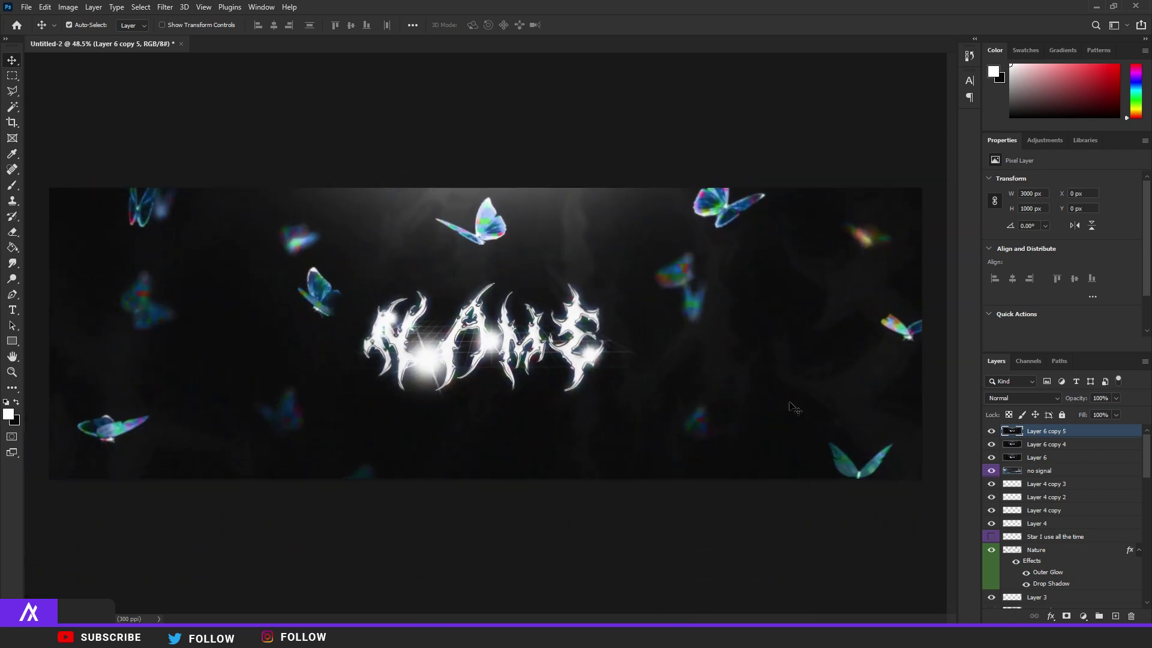
- Merge Layer 6 copy 5 with Layer 6 copy 4 and duplicate the merged layer
{"action": "left_click", "coordinate": [1072, 446], "text": "ctrl"}
{"action": "key", "text": "ctrl+e"}
{"action": "key", "text": "ctrl+j"}
- Restrict the top copy's colour channels in its blending options and shift the layer 2 px to the right
{"action": "double_click", "coordinate": [1101, 436]}
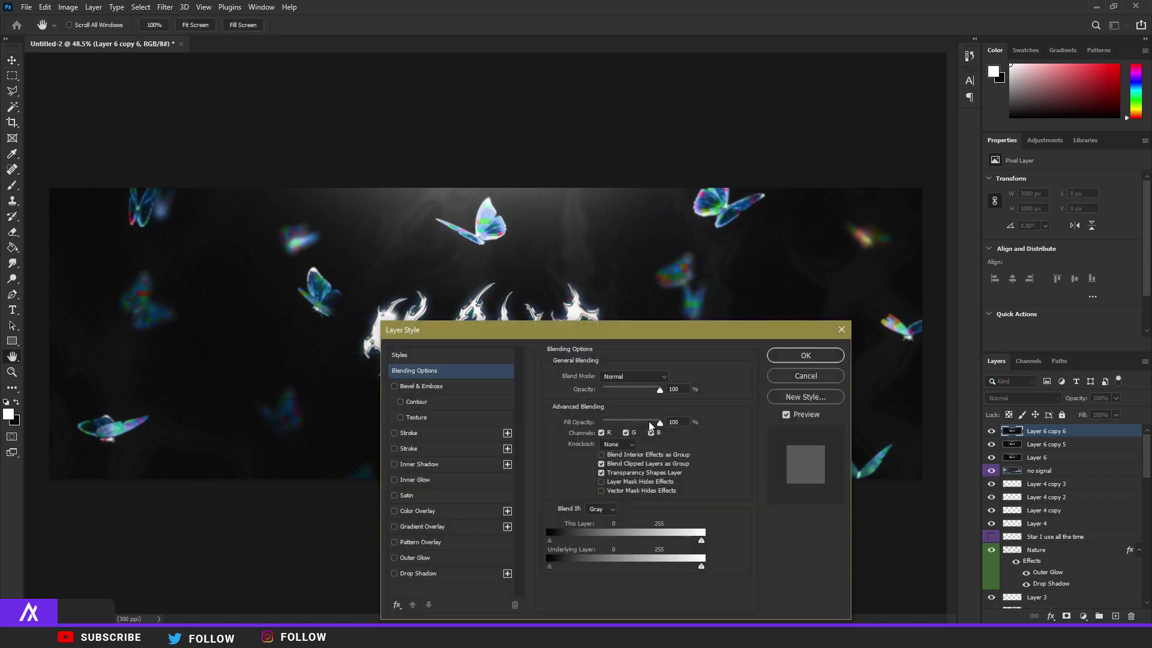
{"action": "left_click", "coordinate": [830, 360]}
{"action": "key", "text": "v"}
{"action": "scroll", "coordinate": [504, 335], "scroll_direction": "up", "scroll_amount": 5}
{"action": "key", "text": "Right"}
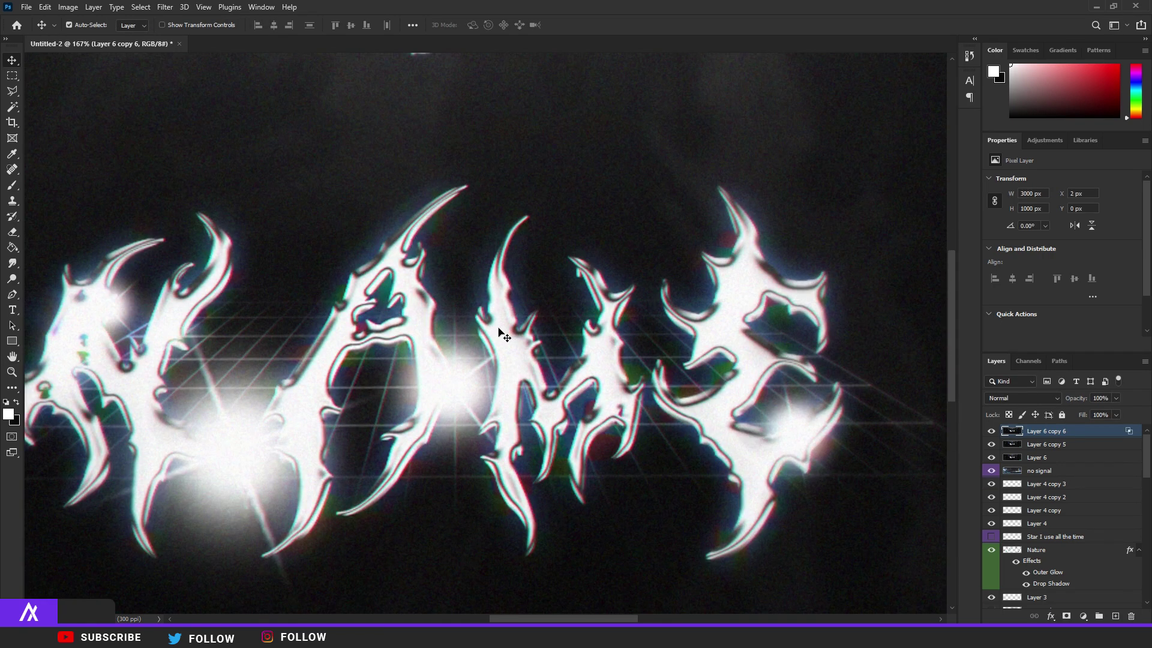
- Switch the R, G and B channel settings in the blending options of Layer 6 copy 6
{"action": "double_click", "coordinate": [1097, 432]}
{"action": "left_click", "coordinate": [604, 433]}
{"action": "left_click", "coordinate": [627, 433]}
{"action": "left_click", "coordinate": [654, 433]}
{"action": "left_click", "coordinate": [796, 355]}
- Nudge Layer 6 copy 6 horizontally to an X position of 1 px, comparing the colour fringing on the lettering
{"action": "scroll", "coordinate": [411, 275], "scroll_direction": "up", "scroll_amount": 5}
{"action": "key", "text": "Left"}
{"action": "key", "text": "Left"}
{"action": "scroll", "coordinate": [466, 287], "scroll_direction": "down", "scroll_amount": 6}
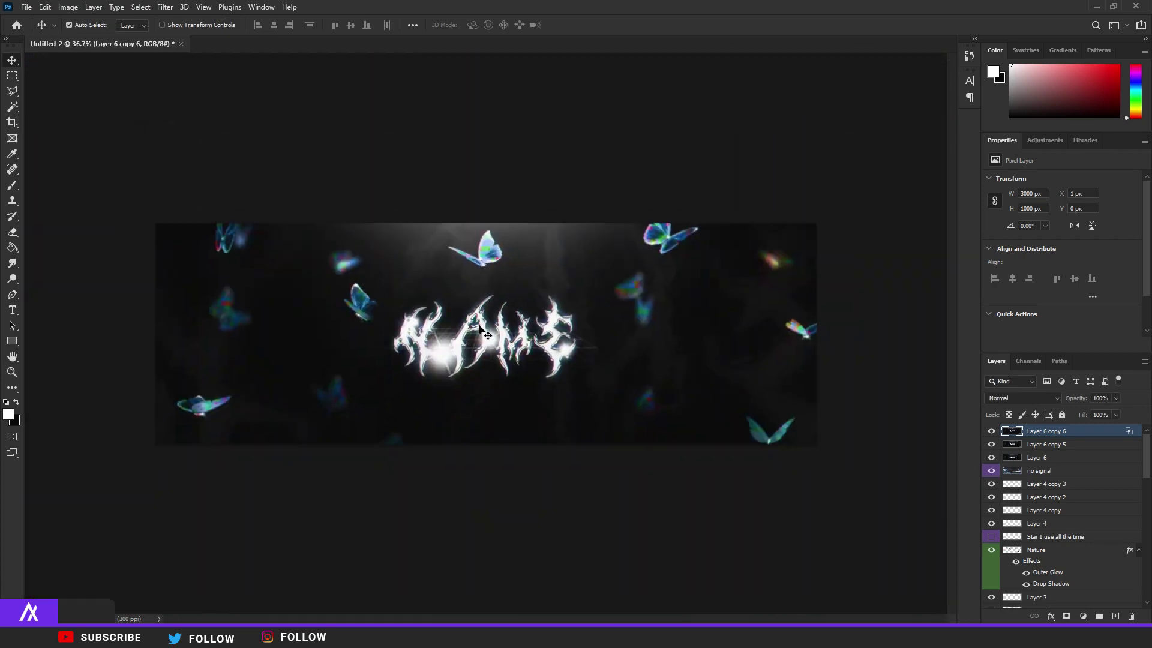
{"action": "key", "text": "Right"}
{"action": "key", "text": "Right"}
{"action": "scroll", "coordinate": [468, 370], "scroll_direction": "up", "scroll_amount": 3}
{"action": "scroll", "coordinate": [519, 399], "scroll_direction": "down", "scroll_amount": 4}
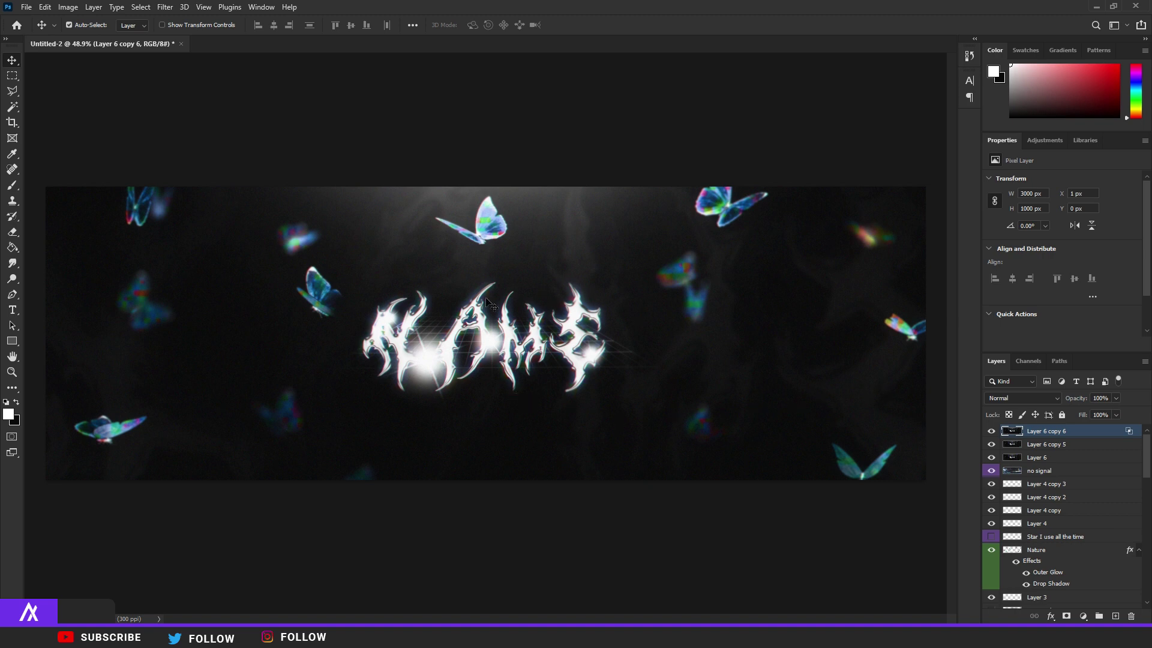
- Examine the finished banner up close and as a whole, checking the lettering's colour fringing, the butterflies and the layer stack
{"action": "scroll", "coordinate": [487, 303], "scroll_direction": "up", "scroll_amount": 3}
{"action": "scroll", "coordinate": [671, 405], "scroll_direction": "up", "scroll_amount": 3}
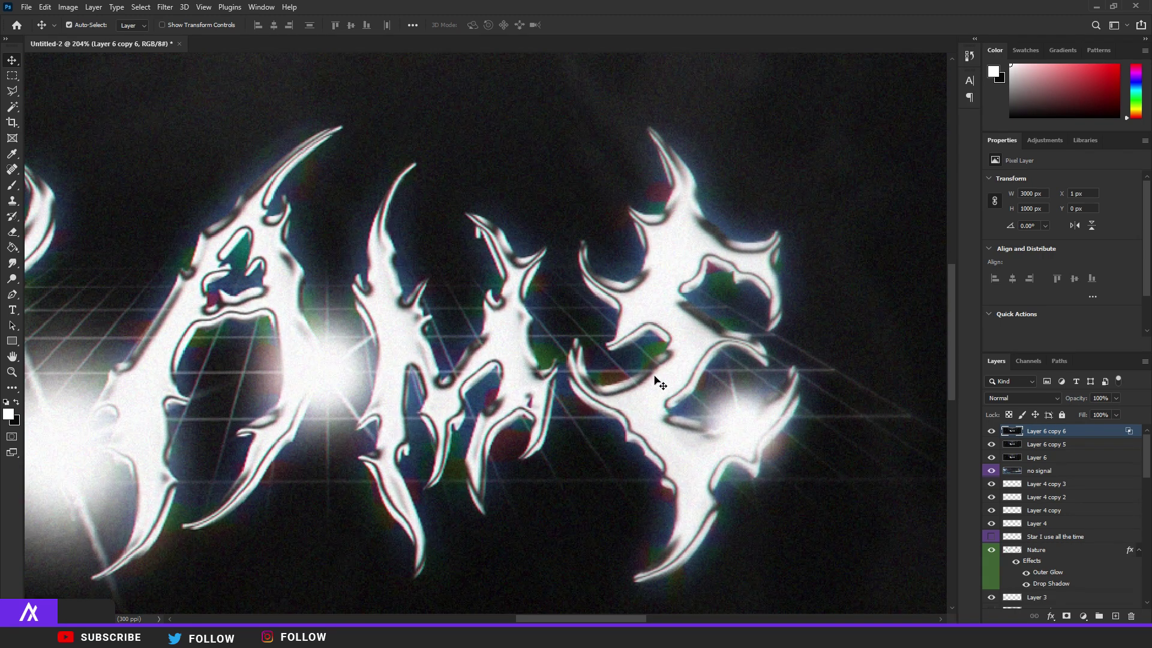
{"action": "scroll", "coordinate": [898, 433], "scroll_direction": "down", "scroll_amount": 4}
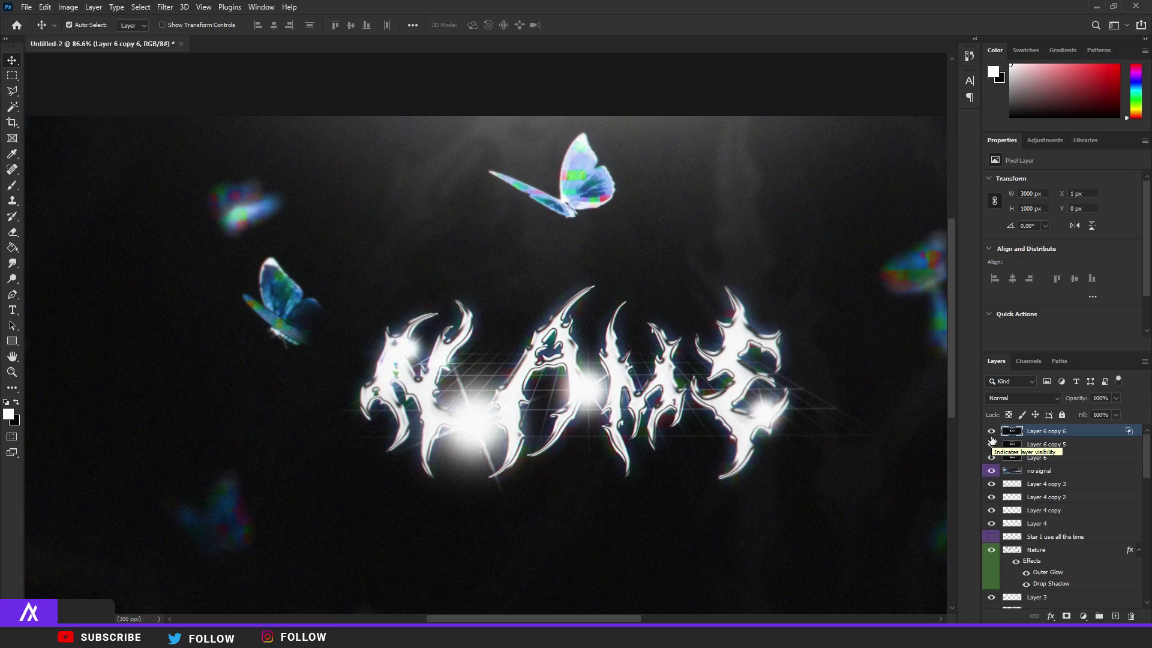
{"action": "scroll", "coordinate": [576, 372], "scroll_direction": "down", "scroll_amount": 3}
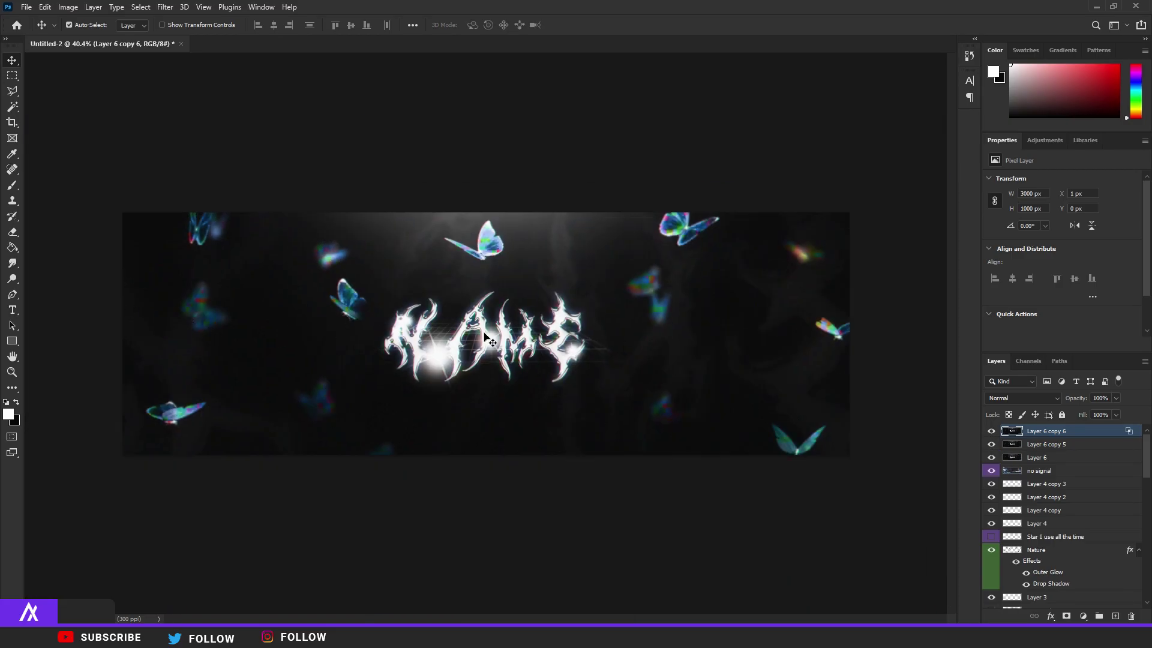
{"action": "scroll", "coordinate": [535, 368], "scroll_direction": "up", "scroll_amount": 2}
{"action": "scroll", "coordinate": [536, 367], "scroll_direction": "up", "scroll_amount": 4}
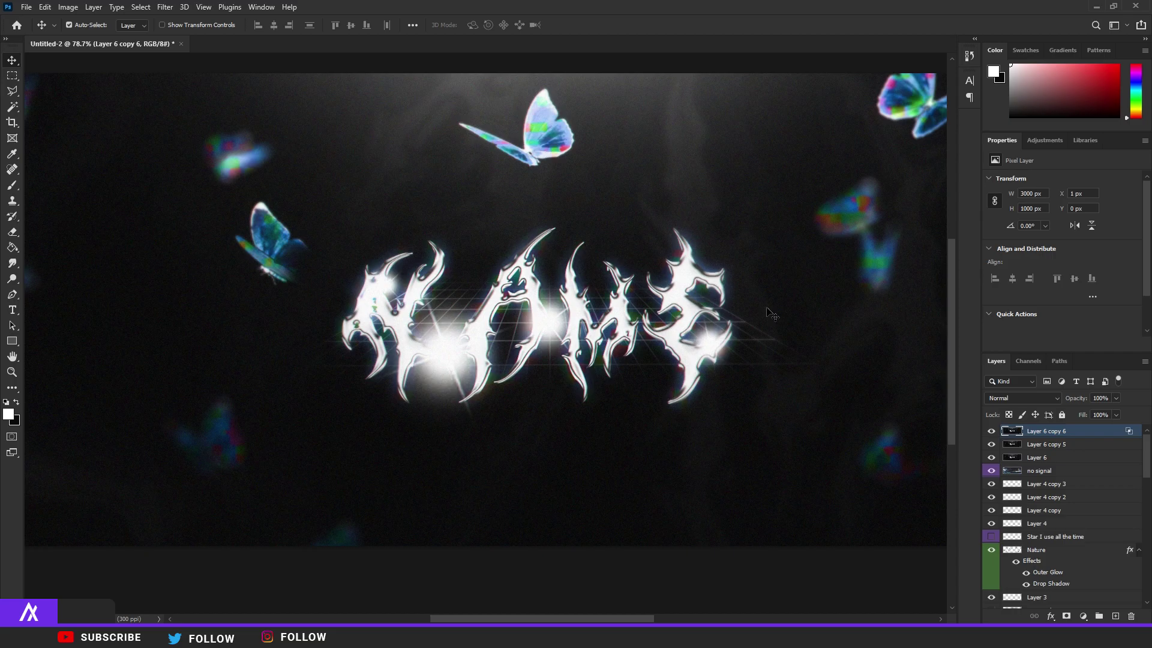
{"action": "scroll", "coordinate": [995, 505], "scroll_direction": "down", "scroll_amount": 10}
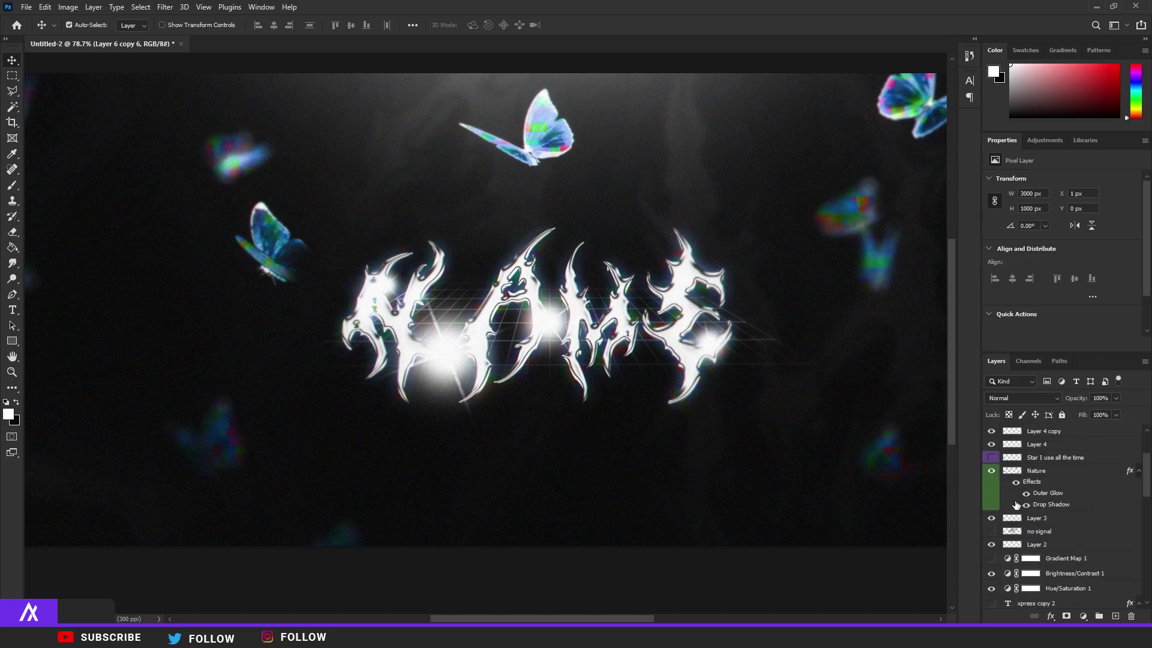
{"action": "scroll", "coordinate": [523, 384], "scroll_direction": "down", "scroll_amount": 3}
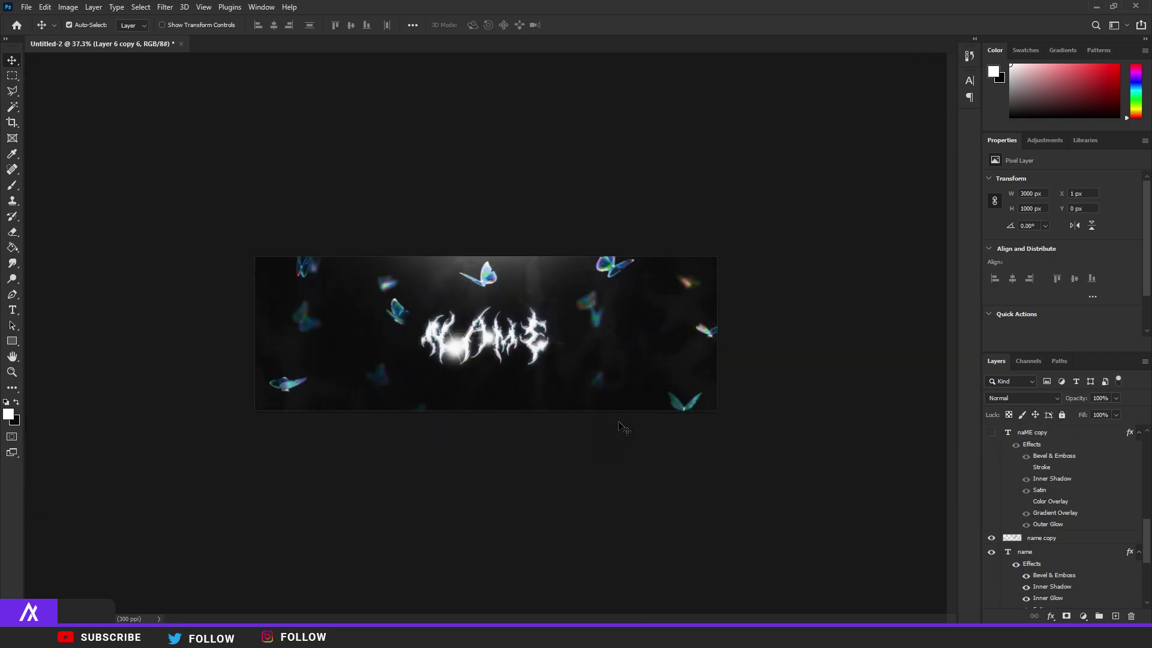
{"action": "scroll", "coordinate": [524, 384], "scroll_direction": "up", "scroll_amount": 1}
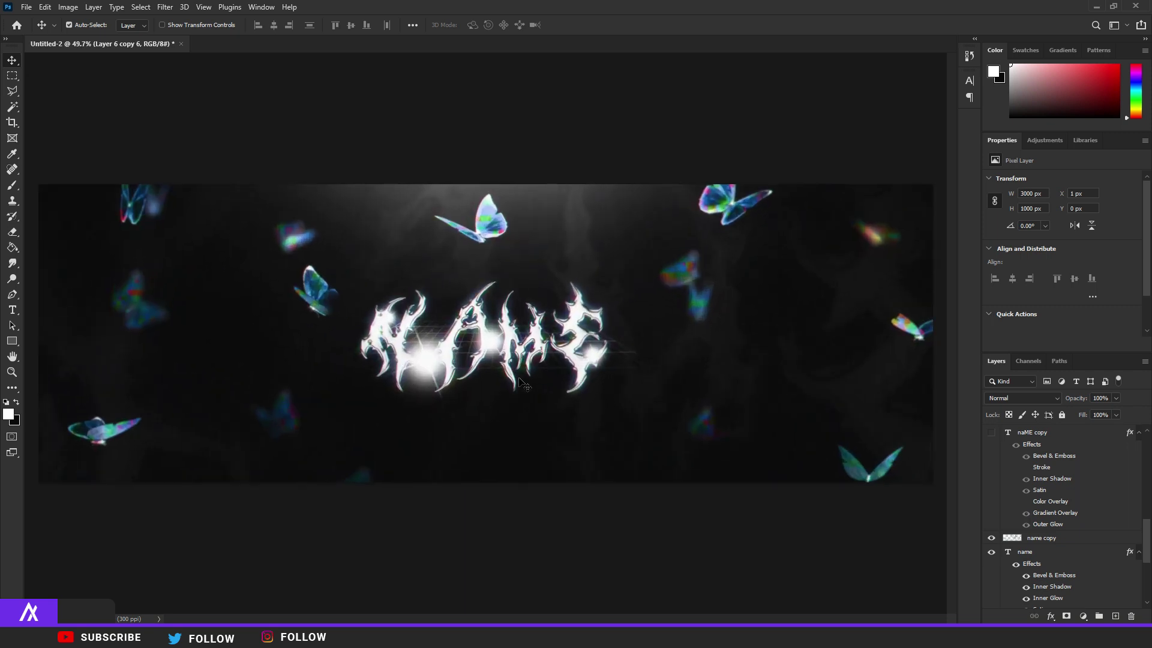